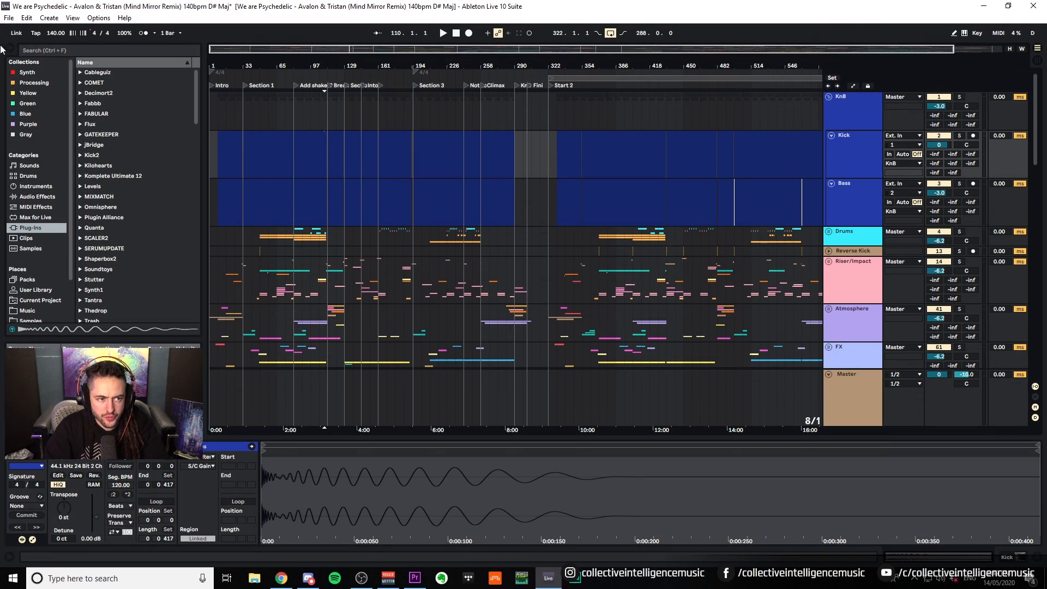
Open the list of all files referenced by the current Live Set in the File Manager.
{"action": "left_click", "coordinate": [9, 18]}
{"action": "left_click", "coordinate": [61, 98]}
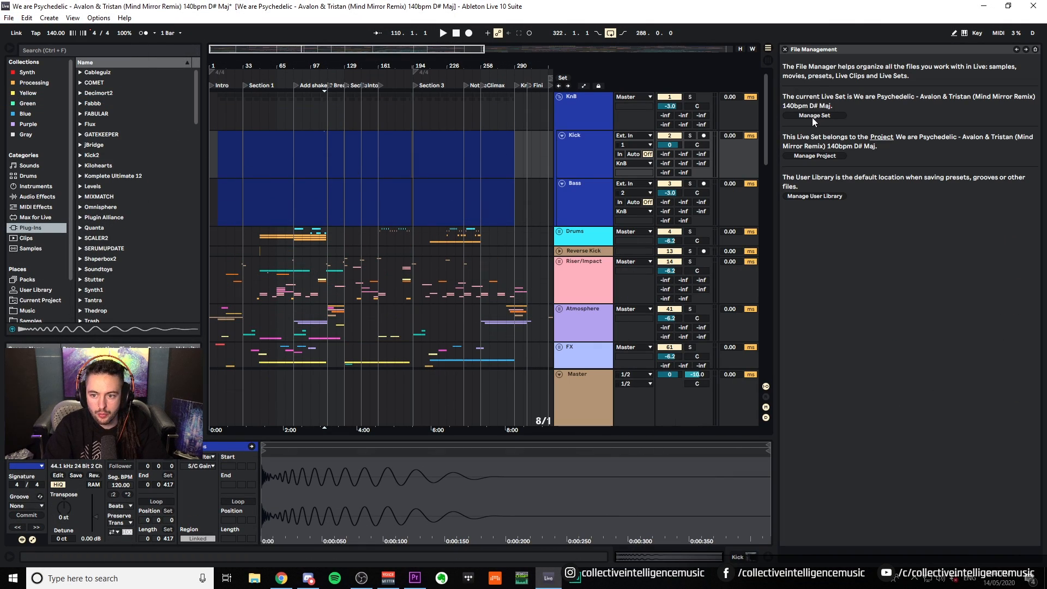
{"action": "left_click", "coordinate": [812, 116]}
{"action": "key", "text": "F11"}
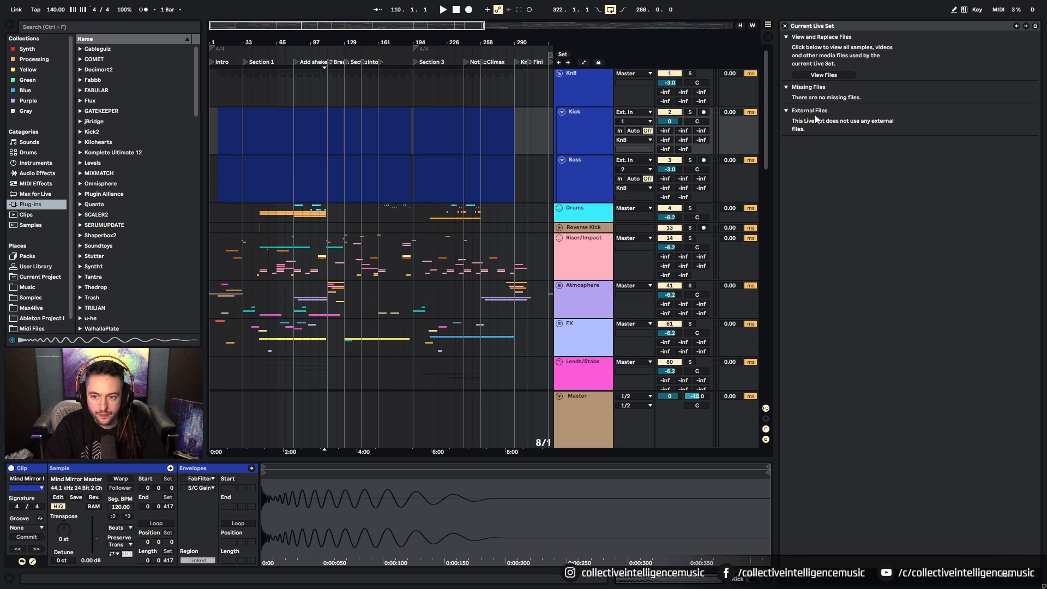
{"action": "left_click", "coordinate": [822, 77]}
{"action": "left_click_drag", "start_coordinate": [1035, 235], "coordinate": [1046, 496]}
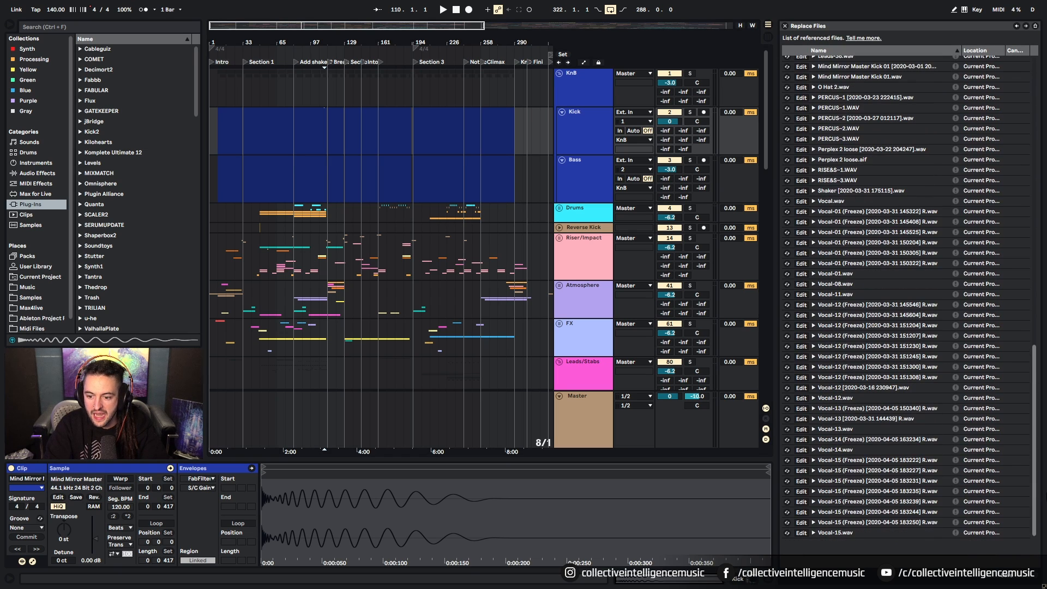
Find the sample used by the Kick track's clips and replace Mind Mirror Master Kick 01.wav with Phenemology Kick.wav from the Samples folder.
{"action": "left_click_drag", "start_coordinate": [381, 48], "coordinate": [381, 168]}
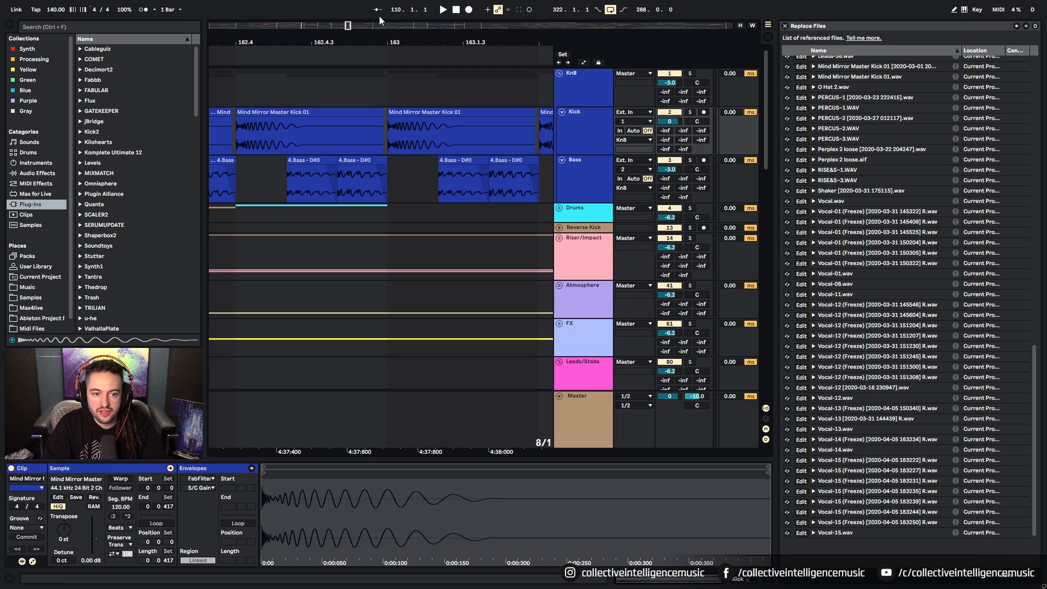
{"action": "left_click", "coordinate": [253, 115]}
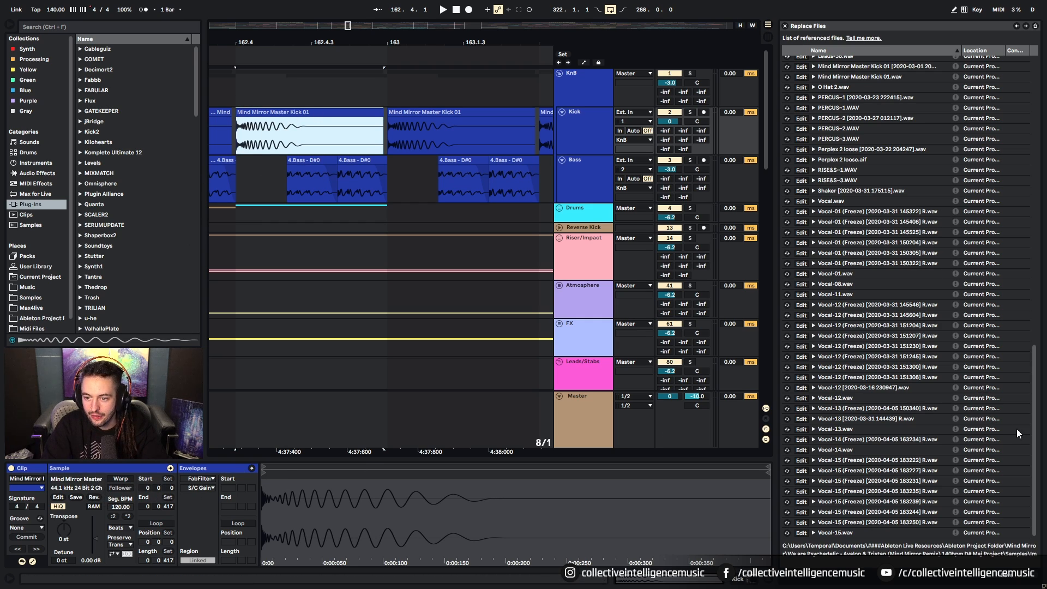
{"action": "left_click_drag", "start_coordinate": [1034, 424], "coordinate": [1016, 260]}
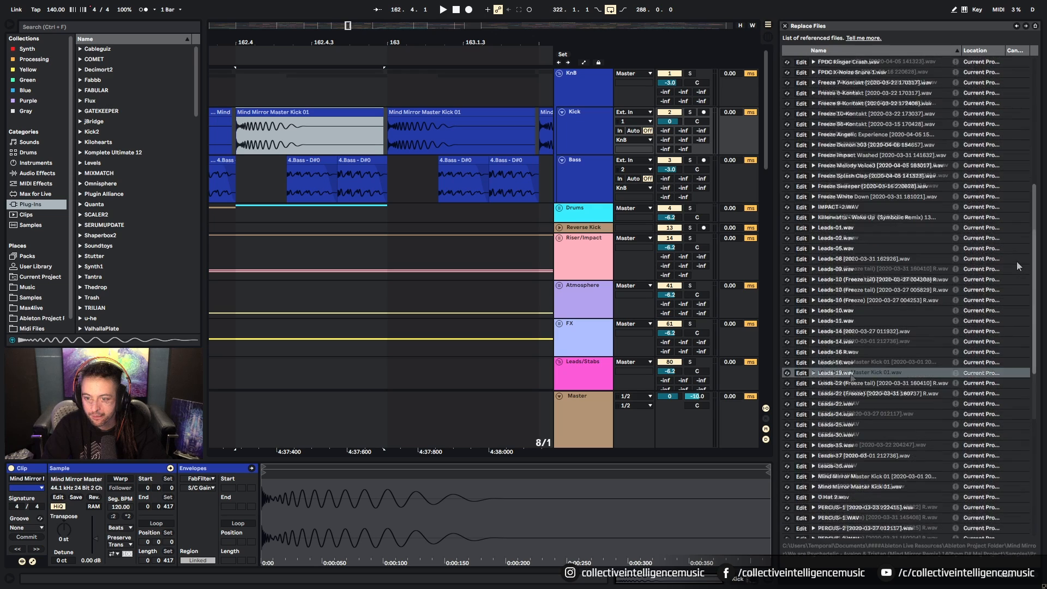
{"action": "left_click", "coordinate": [852, 372]}
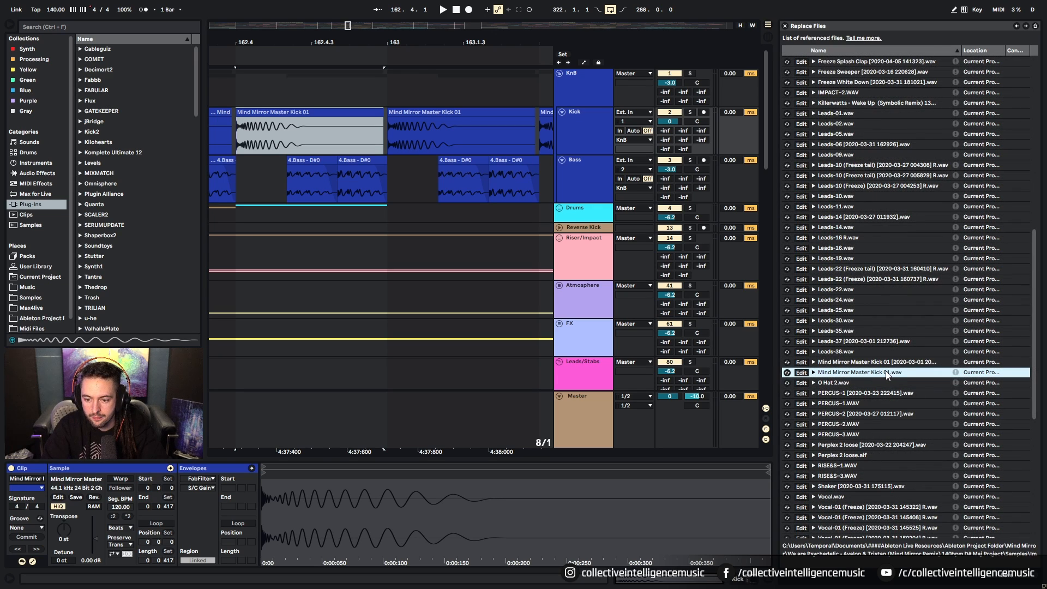
{"action": "left_click", "coordinate": [787, 373]}
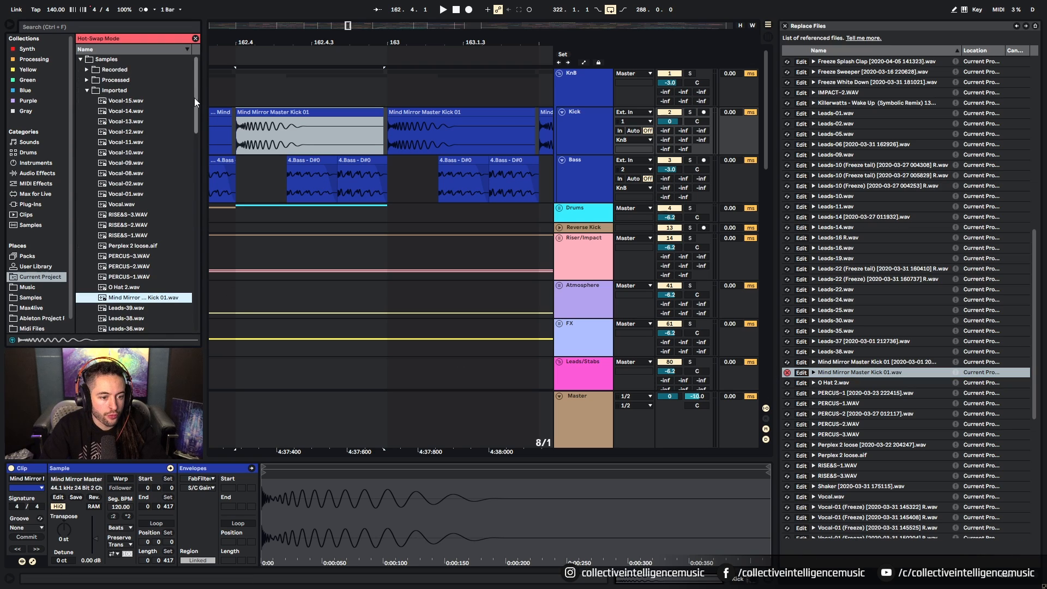
{"action": "left_click", "coordinate": [35, 298]}
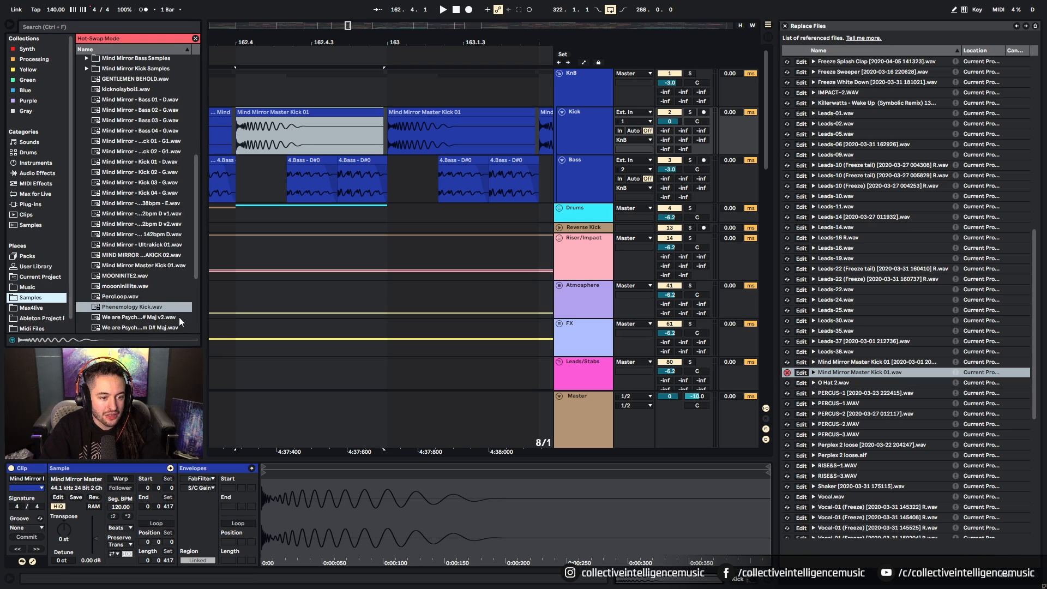
{"action": "left_click", "coordinate": [147, 308]}
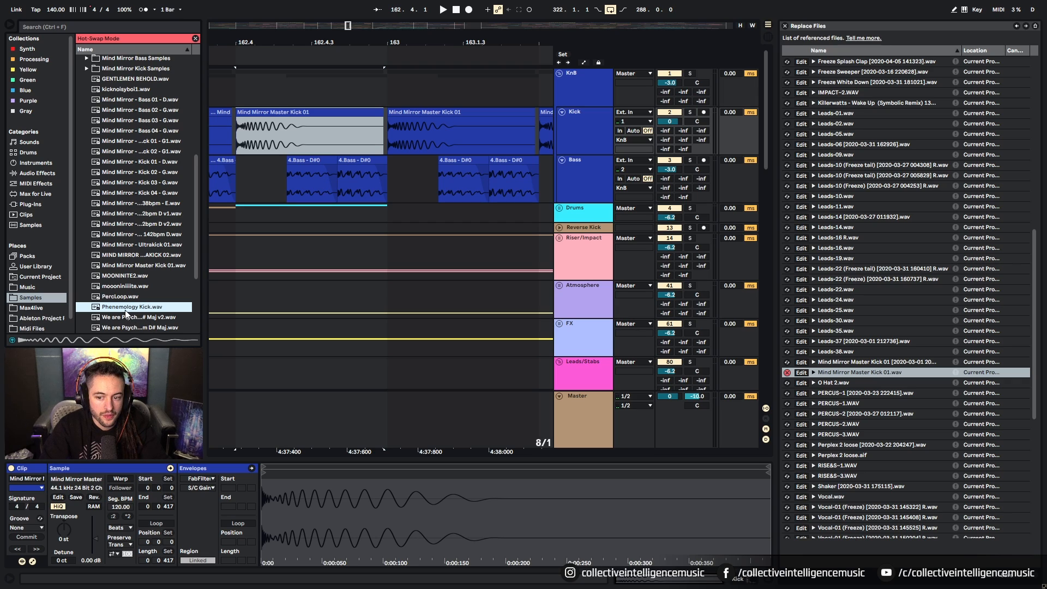
{"action": "double_click", "coordinate": [125, 310]}
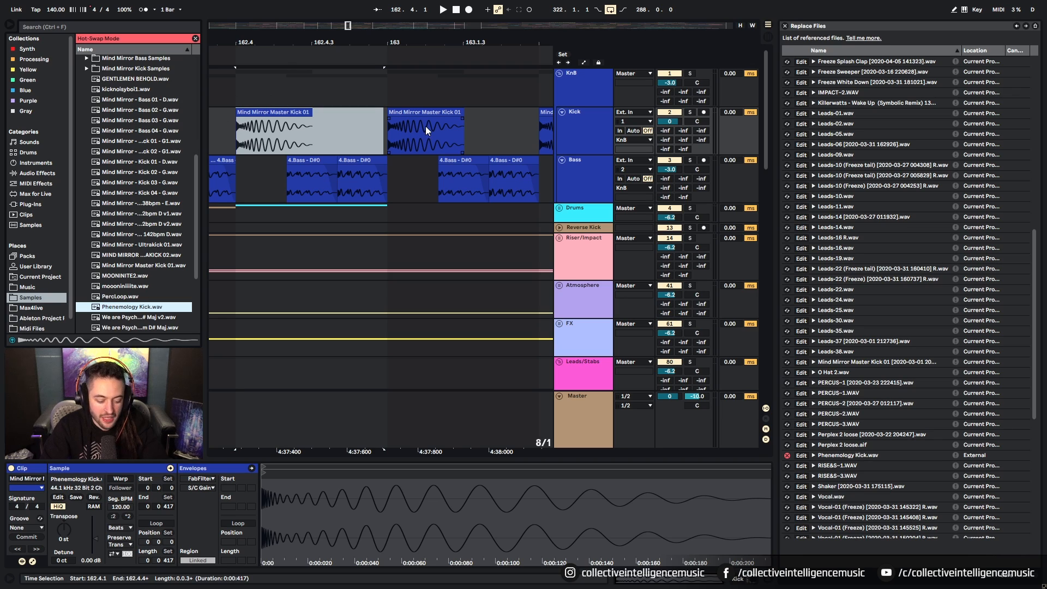
Play the arrangement with the KnB group soloed to audition the swapped kick against the bass.
{"action": "key", "text": "space"}
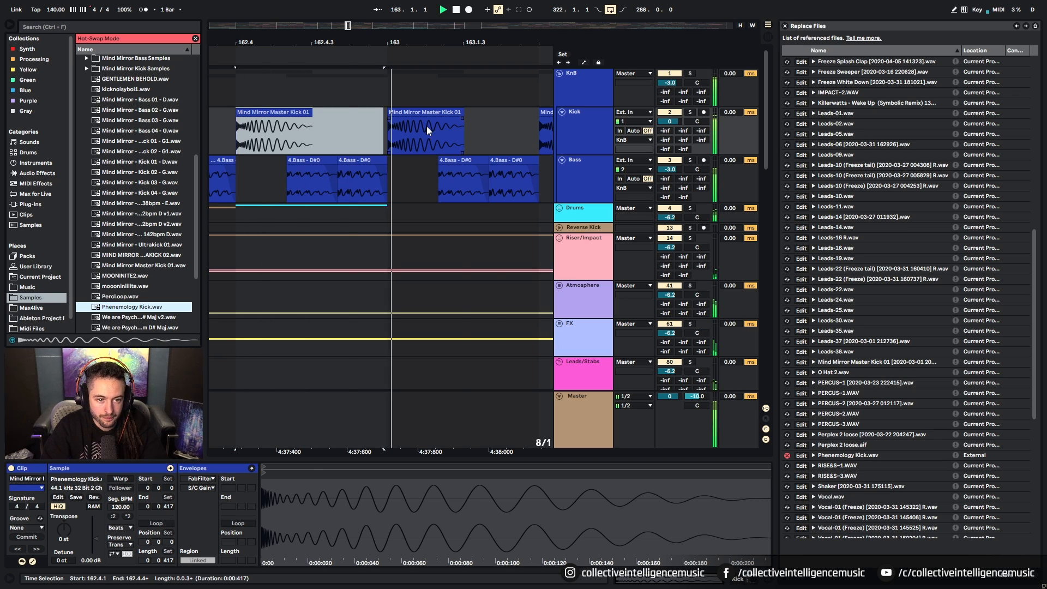
{"action": "left_click", "coordinate": [690, 74]}
{"action": "left_click_drag", "start_coordinate": [522, 47], "coordinate": [287, 7]}
{"action": "left_click_drag", "start_coordinate": [287, 42], "coordinate": [286, 9]}
{"action": "key", "text": "space"}
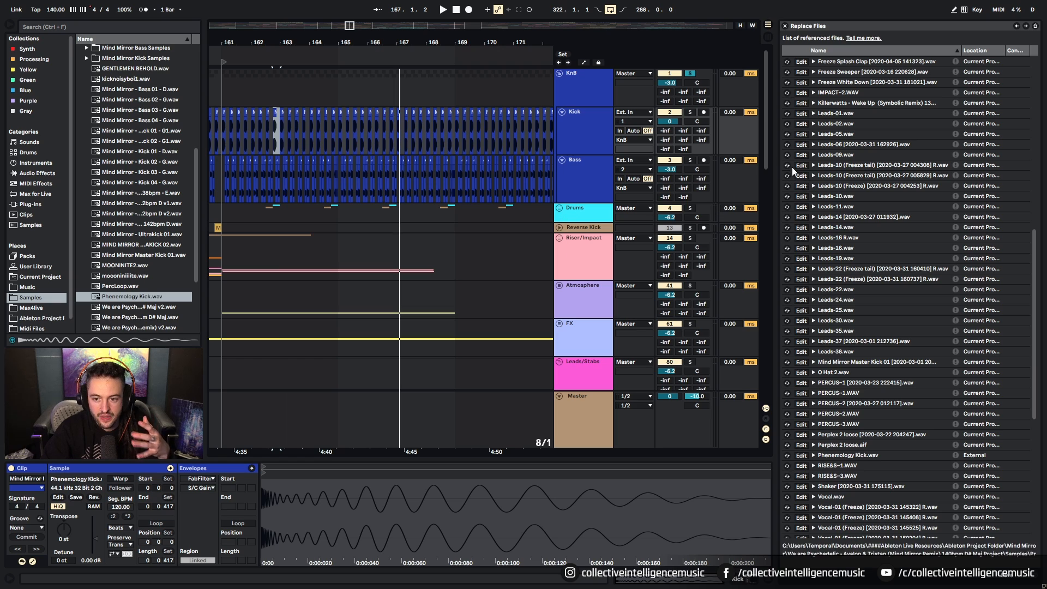
Unfold the Drums group and play the soloed Snare track from the FPDC X-Noize Snare 1 clip at 240.2.
{"action": "left_click", "coordinate": [559, 208]}
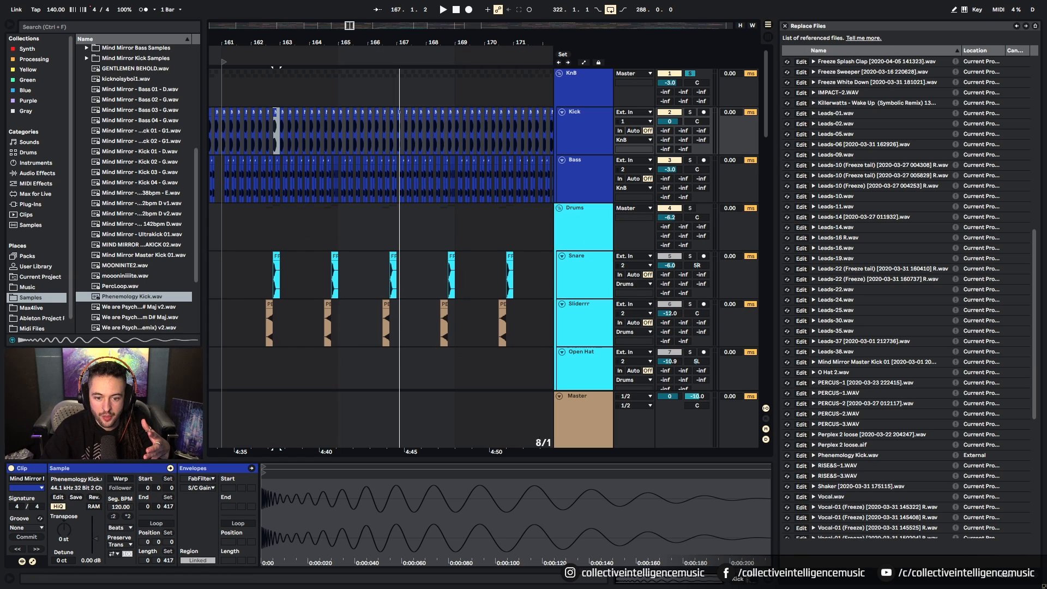
{"action": "left_click_drag", "start_coordinate": [382, 42], "coordinate": [371, 113]}
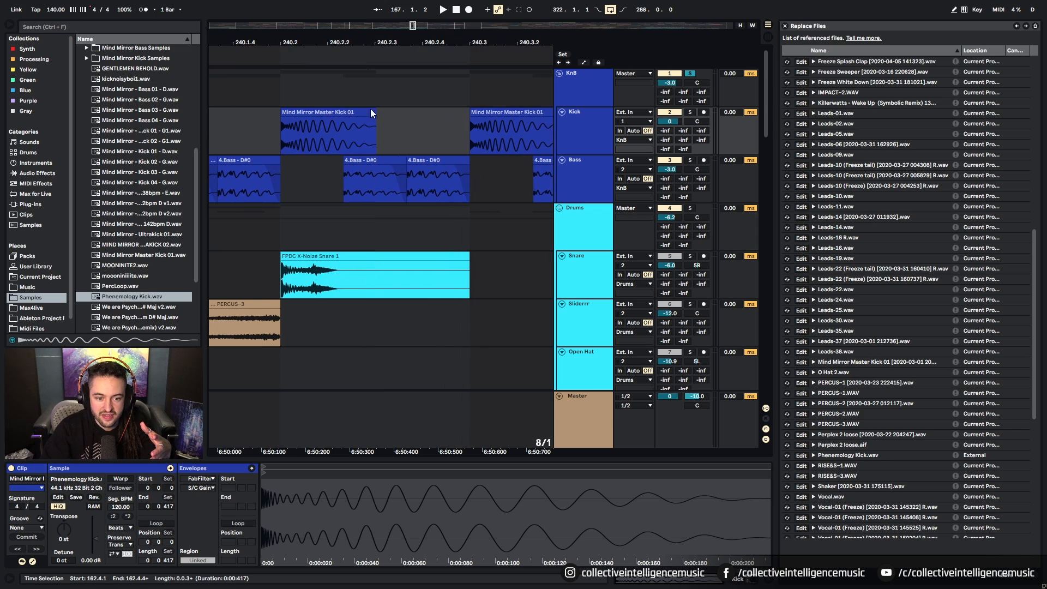
{"action": "left_click", "coordinate": [426, 275]}
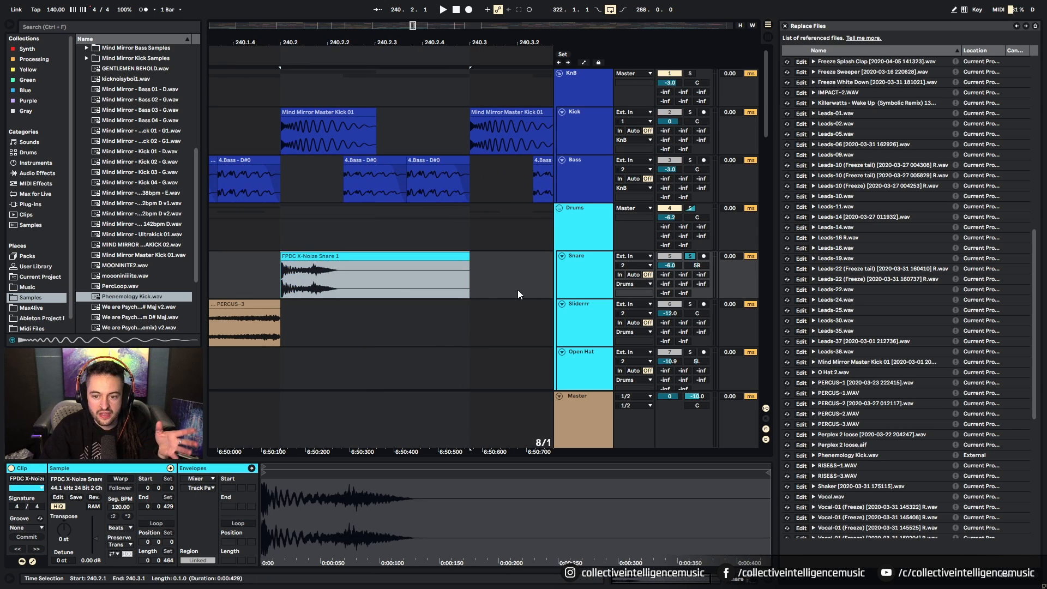
{"action": "key", "text": "space"}
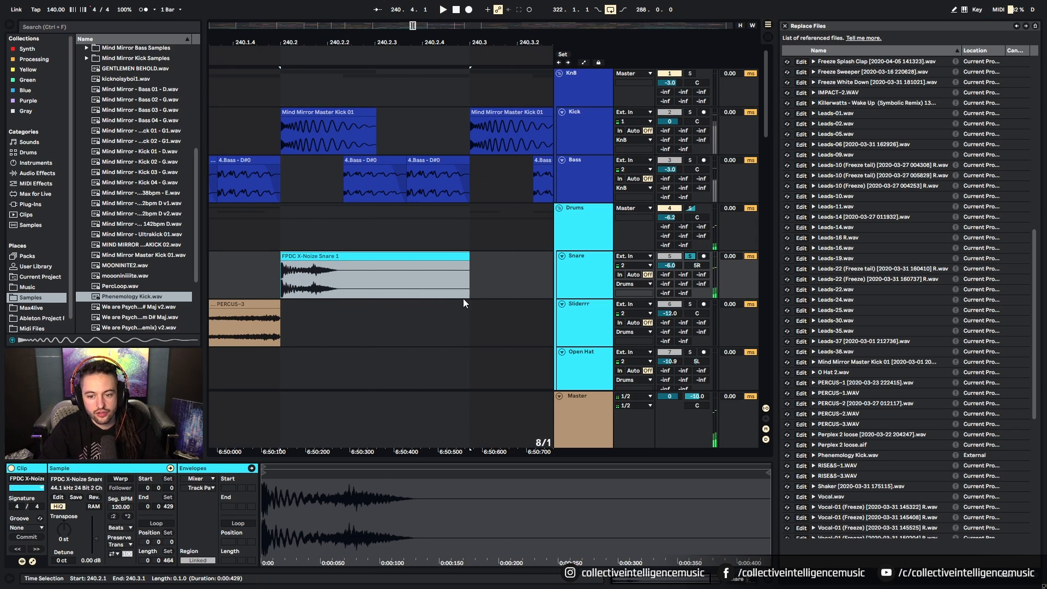
Try splitting the snare clip at 240.2 partway through its length.
{"action": "left_click_drag", "start_coordinate": [355, 45], "coordinate": [355, 6]}
{"action": "left_click_drag", "start_coordinate": [497, 45], "coordinate": [497, 38]}
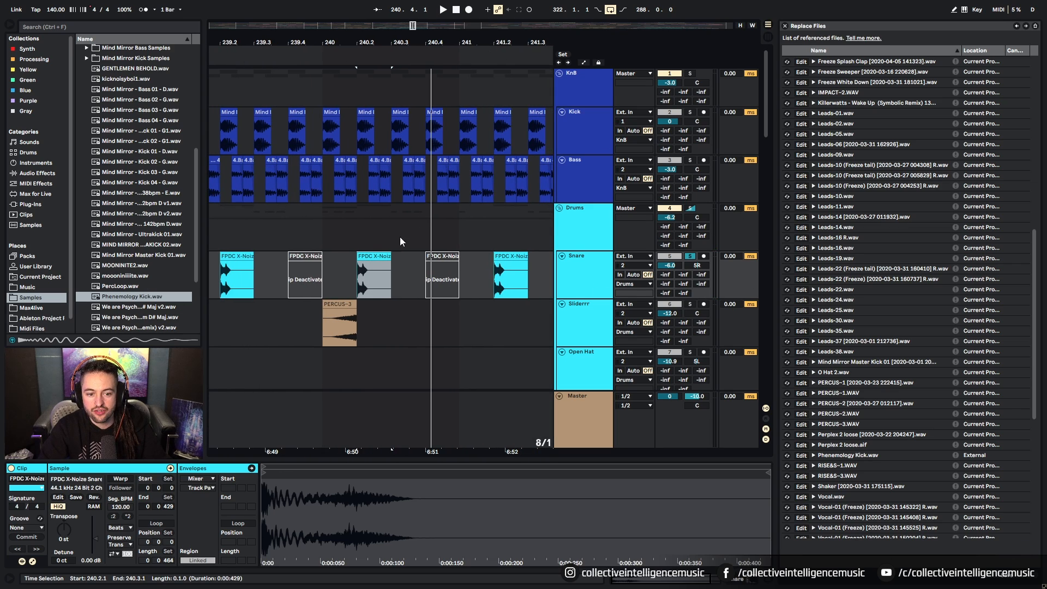
{"action": "left_click", "coordinate": [371, 283]}
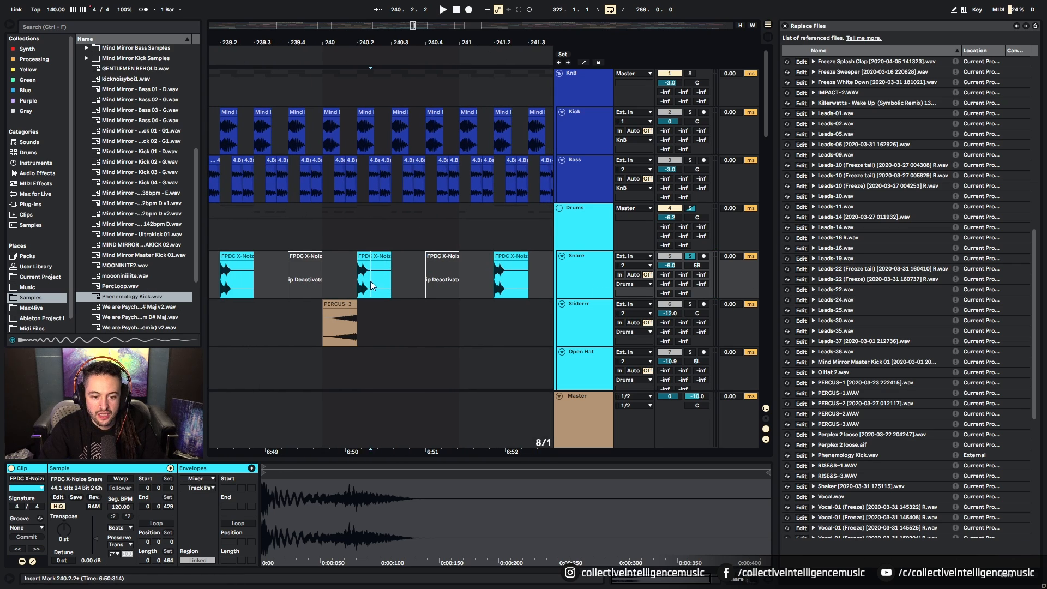
{"action": "key", "text": "ctrl+e"}
{"action": "left_click_drag", "start_coordinate": [368, 263], "coordinate": [355, 263]}
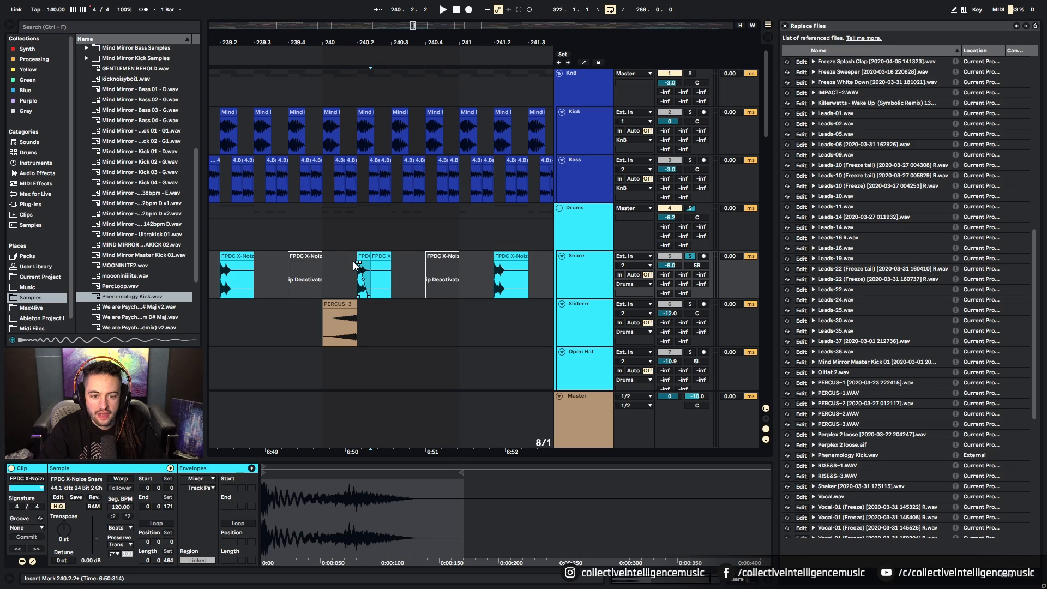
{"action": "key", "text": "ctrl+z"}
{"action": "key", "text": "ctrl+z"}
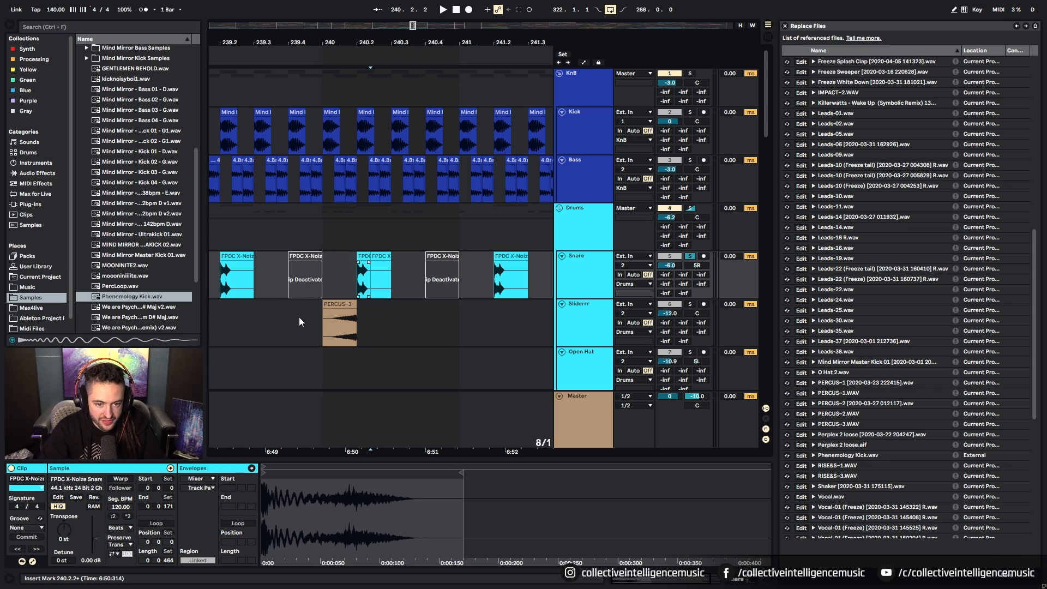
Locate FPDC X-Noize Snare 1.wav in the referenced files list and open it for editing in Adobe Audition.
{"action": "left_click", "coordinate": [356, 263]}
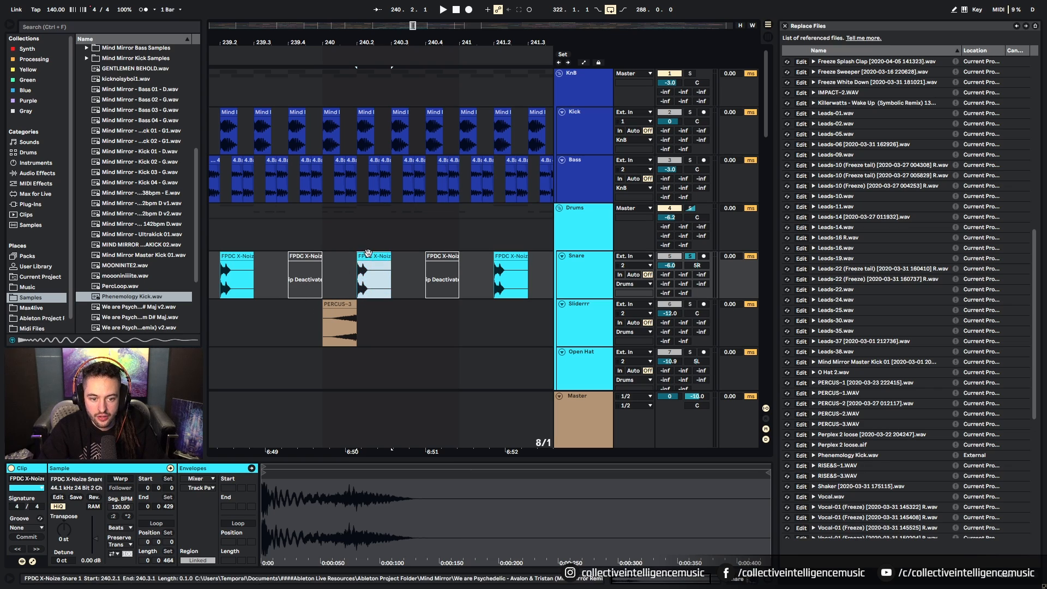
{"action": "left_click_drag", "start_coordinate": [1036, 389], "coordinate": [1043, 255]}
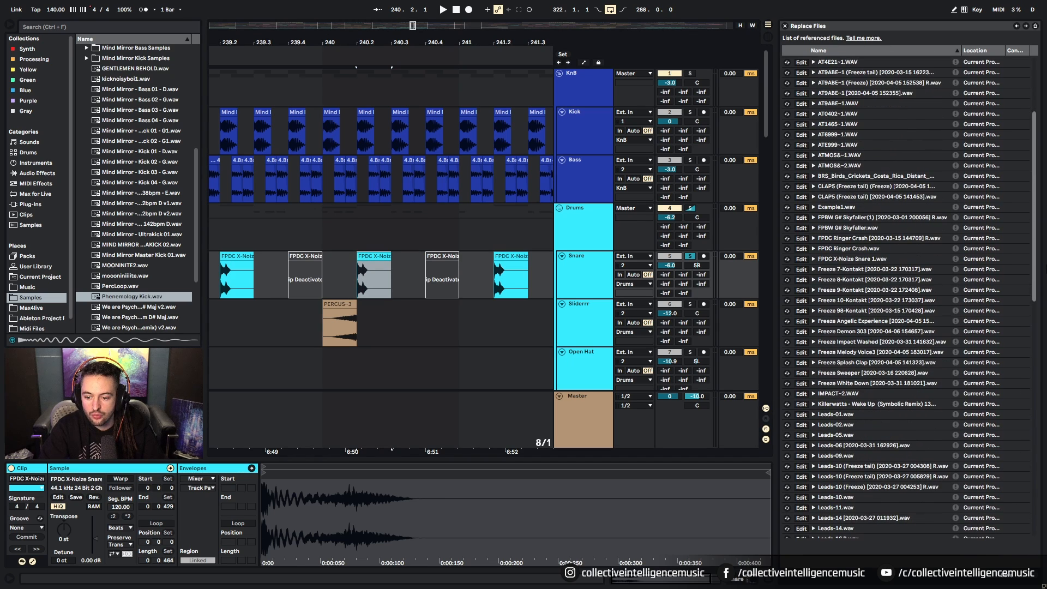
{"action": "left_click", "coordinate": [842, 260]}
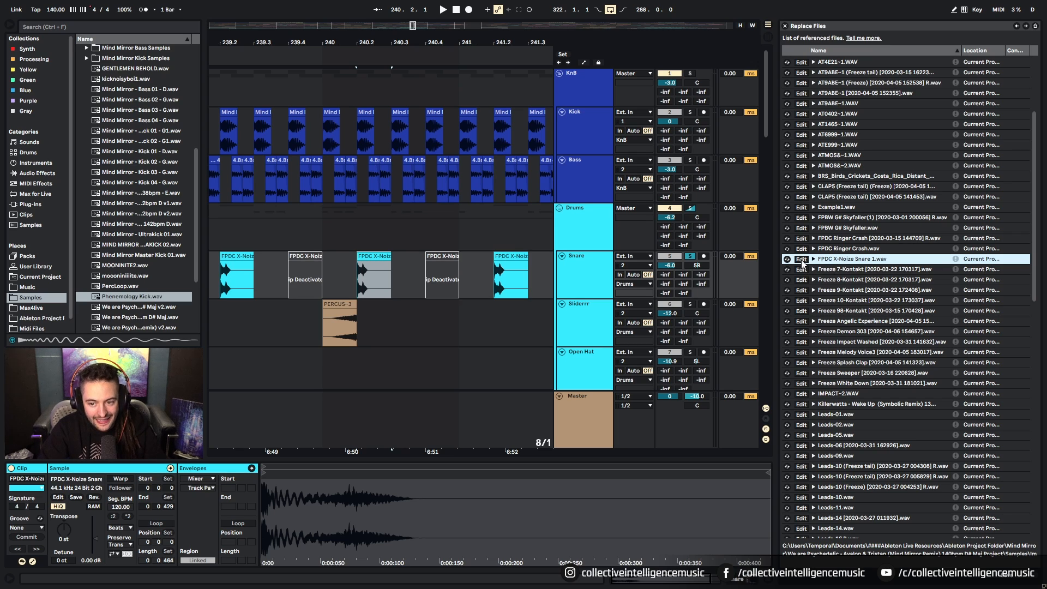
{"action": "left_click", "coordinate": [801, 261]}
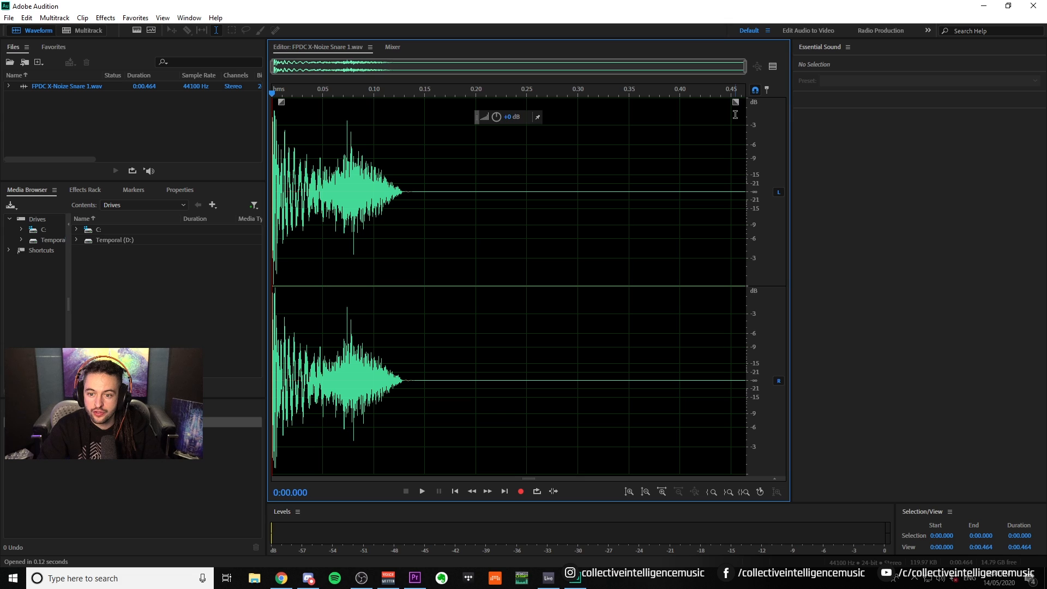
Apply two successive fade-outs from the end of the snare sample to shorten its tail, and save the file.
{"action": "left_click_drag", "start_coordinate": [735, 102], "coordinate": [474, 283]}
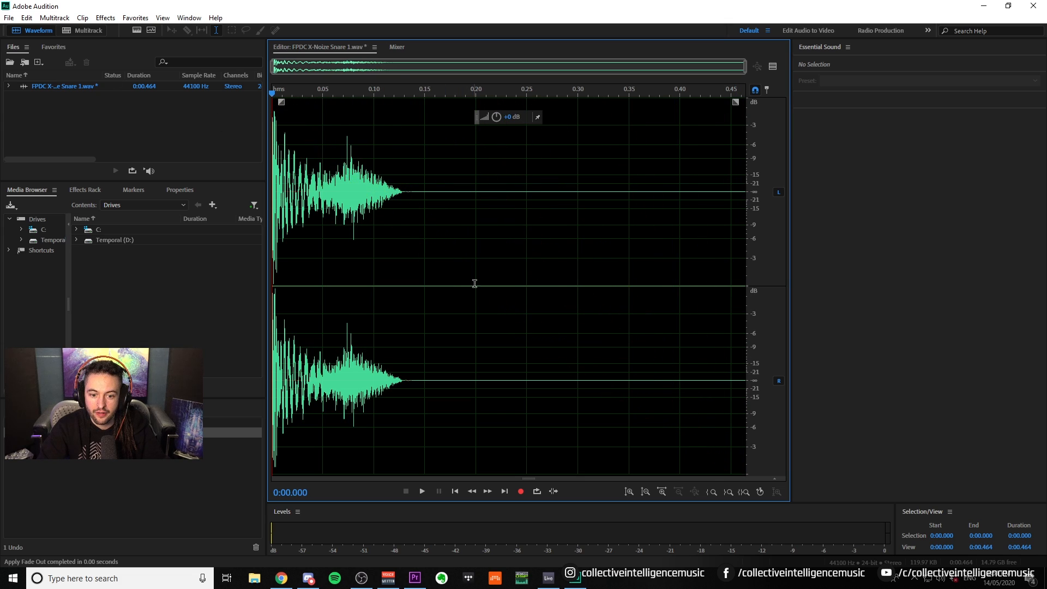
{"action": "left_click_drag", "start_coordinate": [735, 103], "coordinate": [273, 268]}
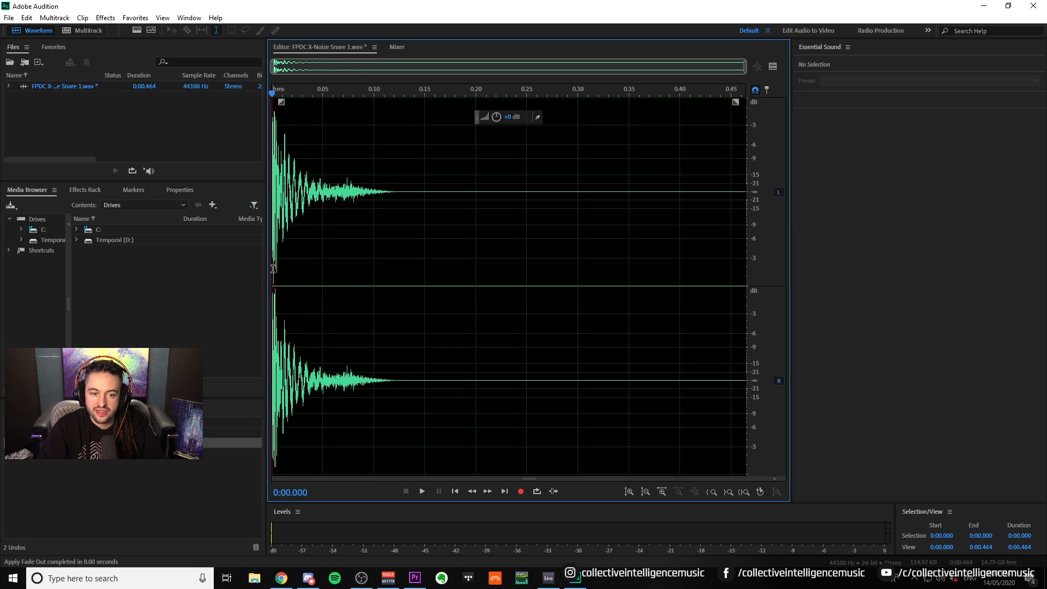
{"action": "left_click", "coordinate": [11, 18]}
{"action": "left_click", "coordinate": [40, 151]}
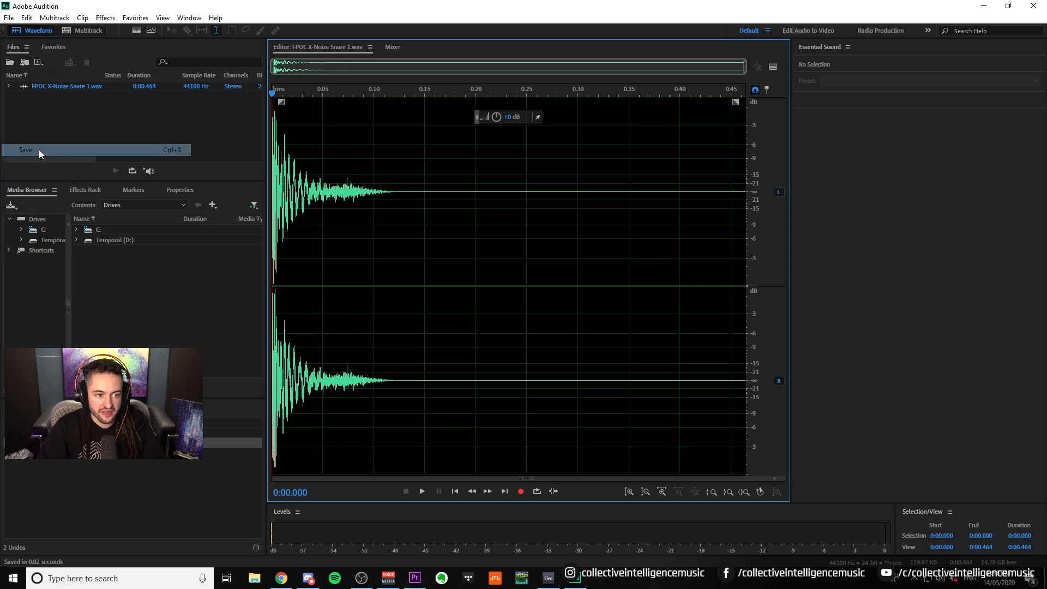
{"action": "left_click", "coordinate": [1036, 6]}
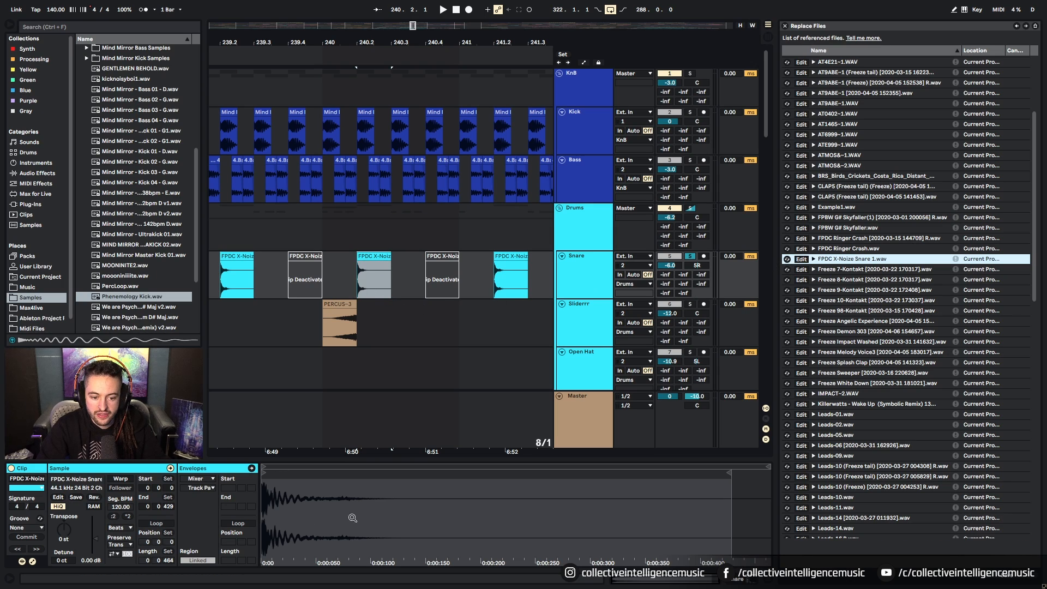
Play the soloed Snare track in Ableton Live from the clip at 240.2 to hear the edited sample.
{"action": "left_click", "coordinate": [380, 272]}
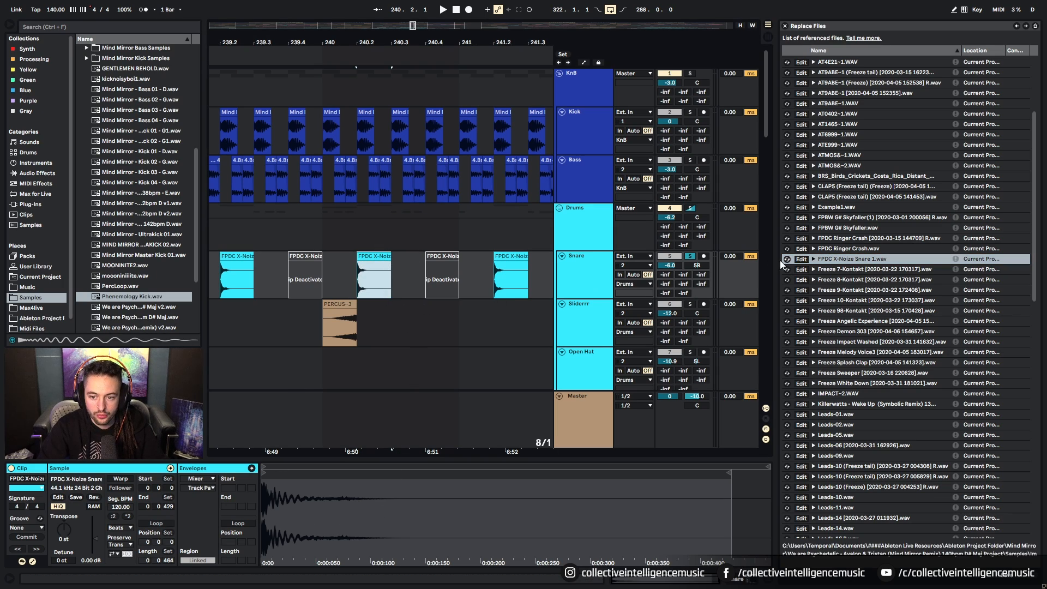
{"action": "key", "text": "space"}
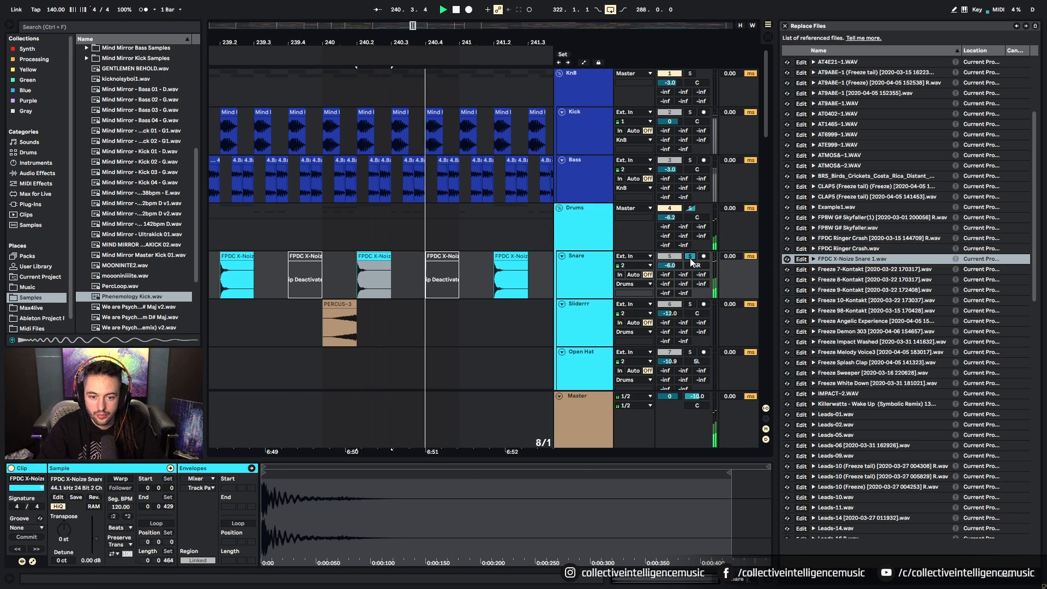
{"action": "key", "text": "space"}
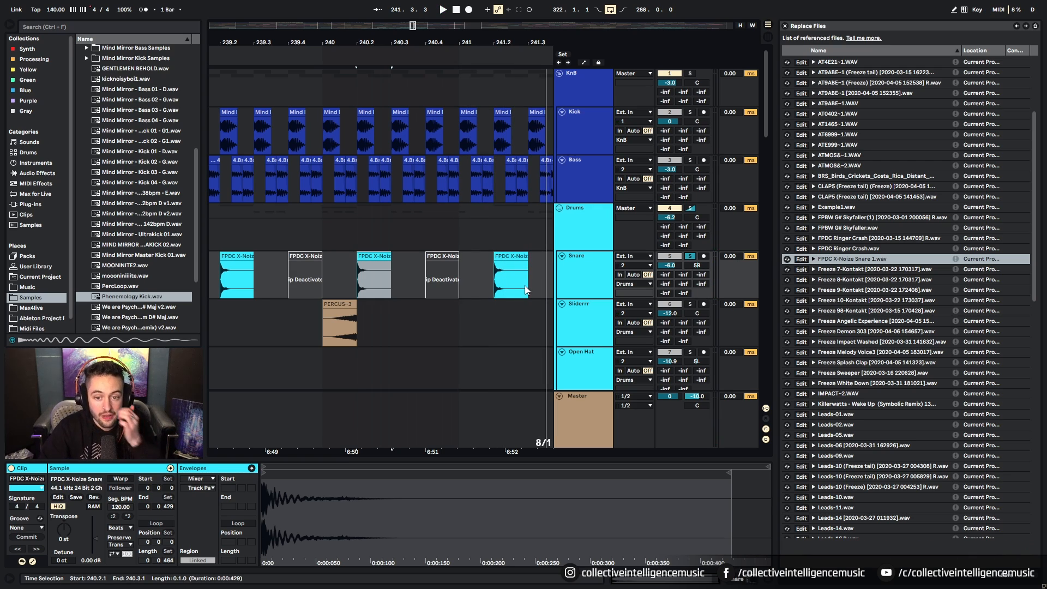
Check which sample editor application is set in the File Folder preferences.
{"action": "key", "text": "ctrl+comma"}
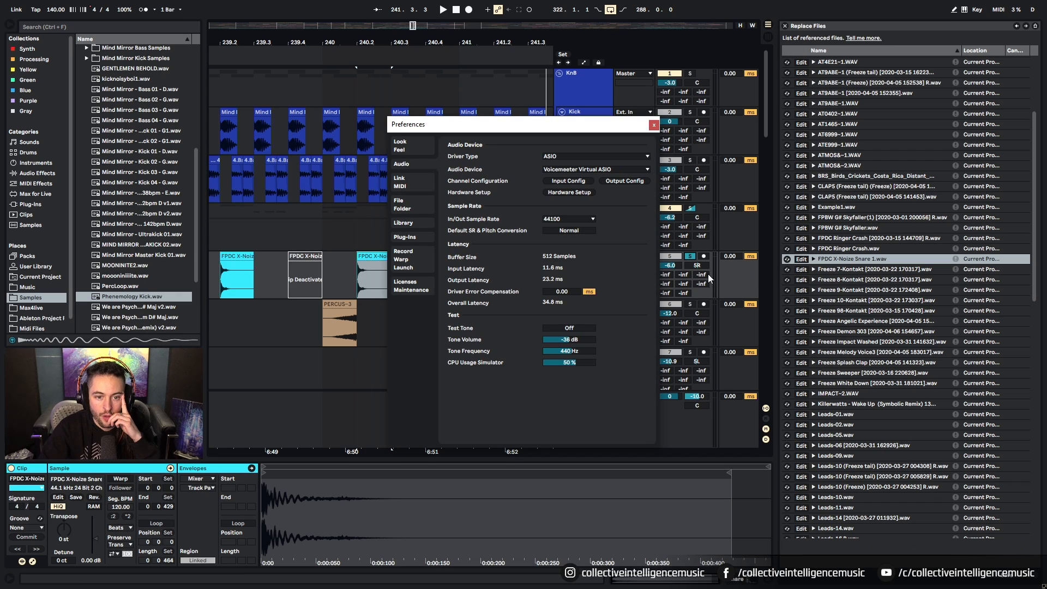
{"action": "left_click", "coordinate": [413, 204]}
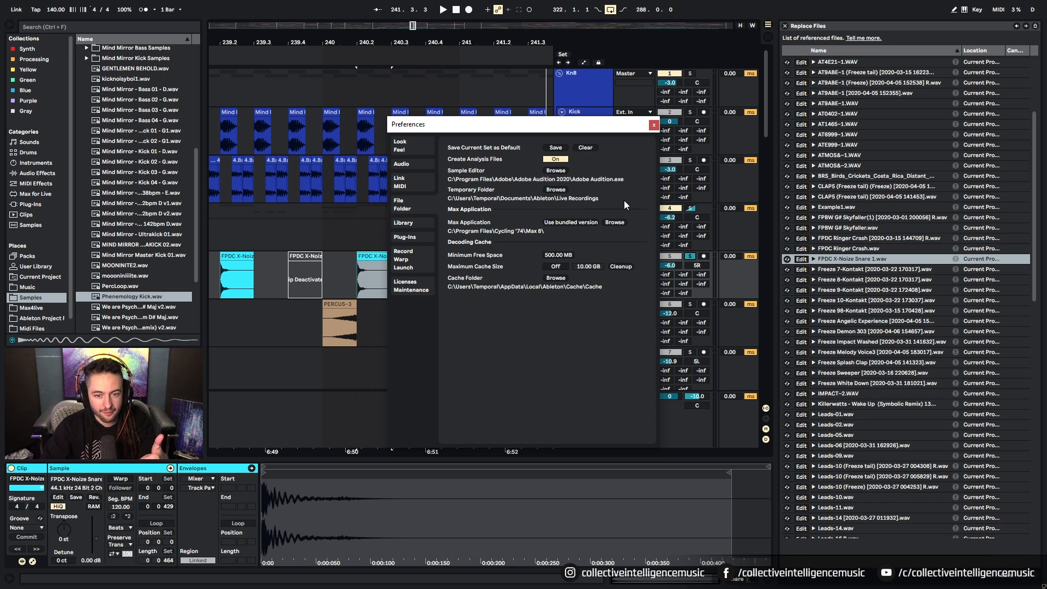
{"action": "left_click", "coordinate": [653, 125]}
{"action": "left_click", "coordinate": [427, 266]}
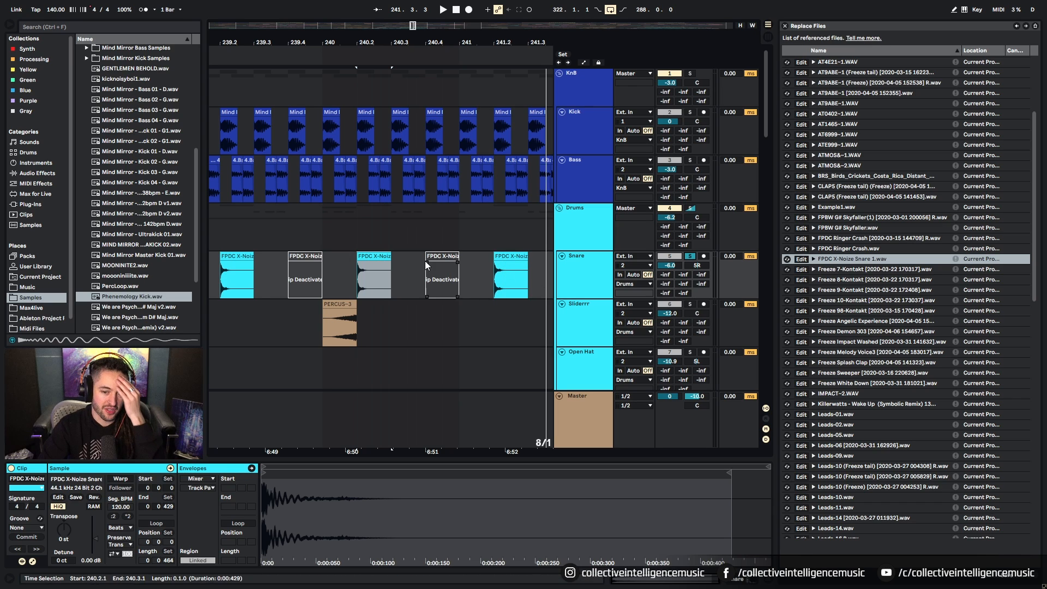
Select the FPDC X-Noize Snare clip at 241.2 on the Snare track and close the Replace Files view.
{"action": "mouse_move", "coordinate": [468, 37]}
{"action": "left_mouse_down"}
{"action": "mouse_move", "coordinate": [468, 7]}
{"action": "mouse_move", "coordinate": [486, 36]}
{"action": "left_mouse_up"}
{"action": "left_click", "coordinate": [499, 256]}
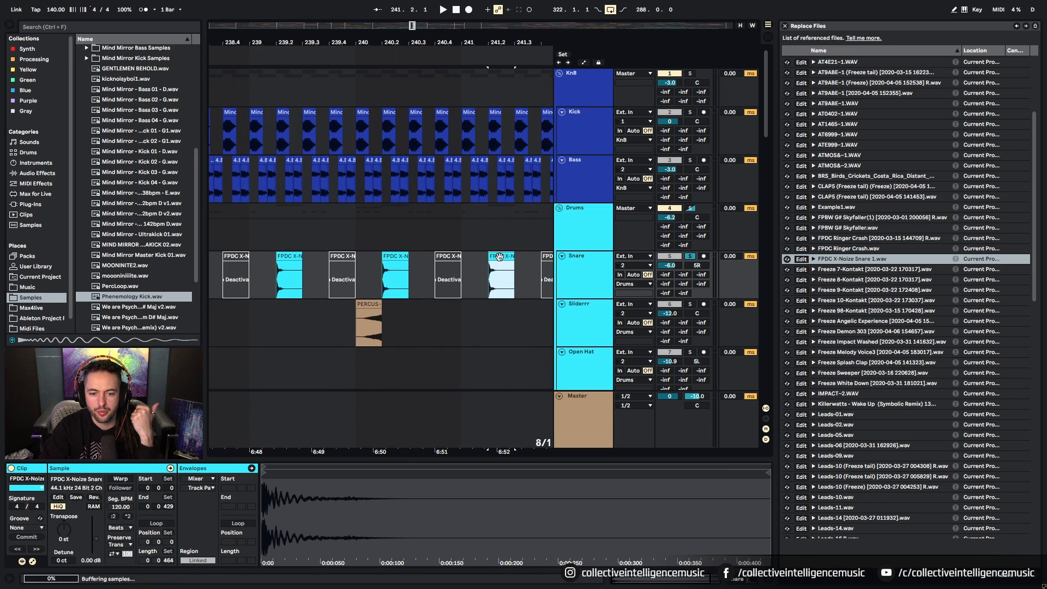
{"action": "left_click", "coordinate": [783, 26]}
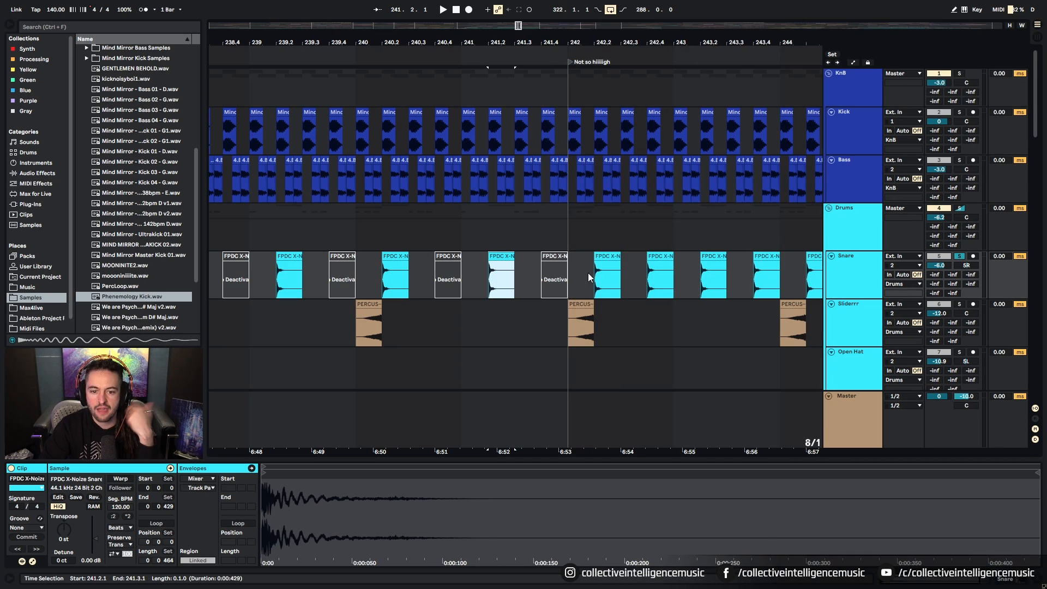
{"action": "left_click", "coordinate": [492, 268]}
{"action": "left_click_drag", "start_coordinate": [503, 282], "coordinate": [497, 290]}
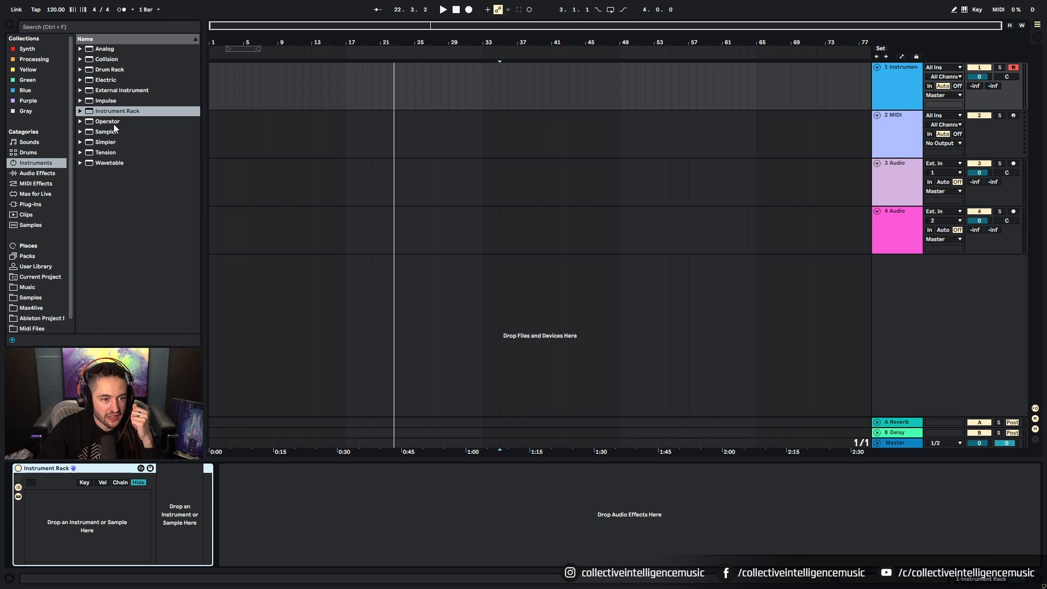
Add two Operator chains to the empty Instrument Rack and raise the second Operator's B, C and D oscillator levels to 0.0 dB.
{"action": "left_click_drag", "start_coordinate": [113, 125], "coordinate": [52, 524]}
{"action": "left_click_drag", "start_coordinate": [98, 129], "coordinate": [69, 538]}
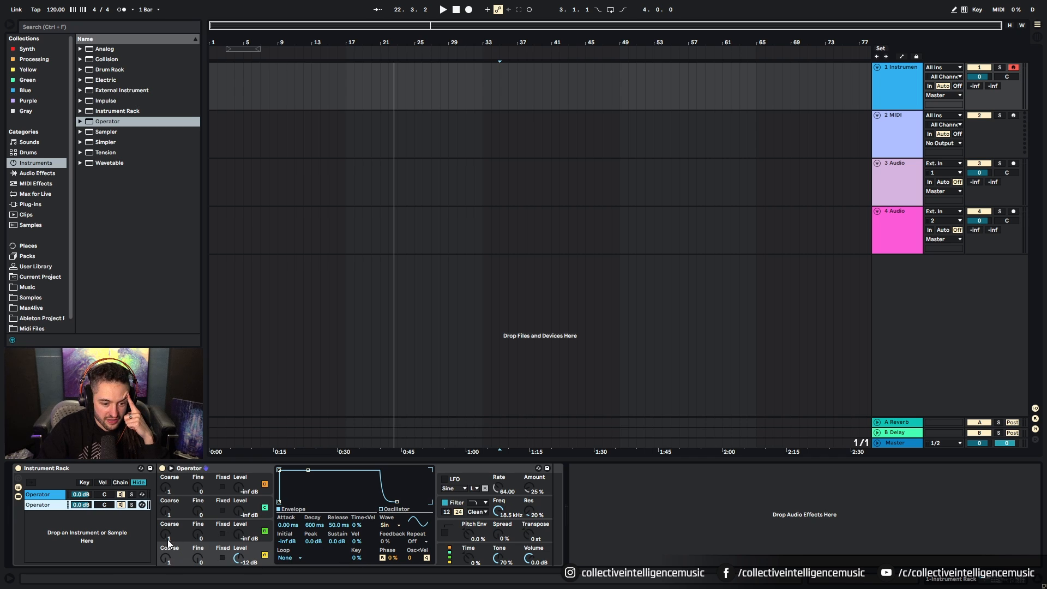
{"action": "left_click_drag", "start_coordinate": [239, 541], "coordinate": [239, 458]}
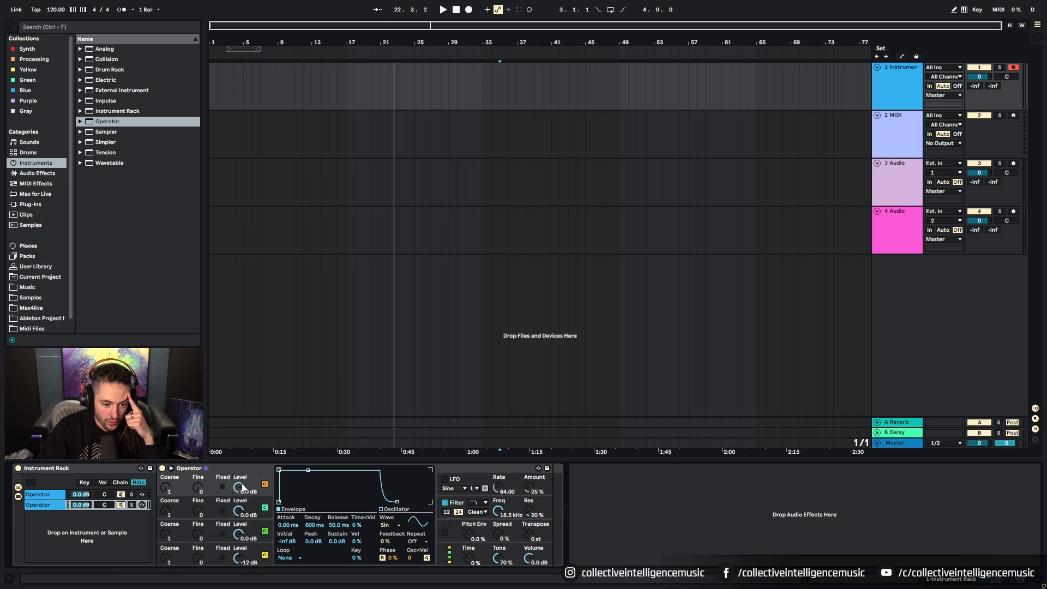
Solo the two Operator chains in turn to compare their sounds, and end with both unsoloed.
{"action": "left_click", "coordinate": [132, 504]}
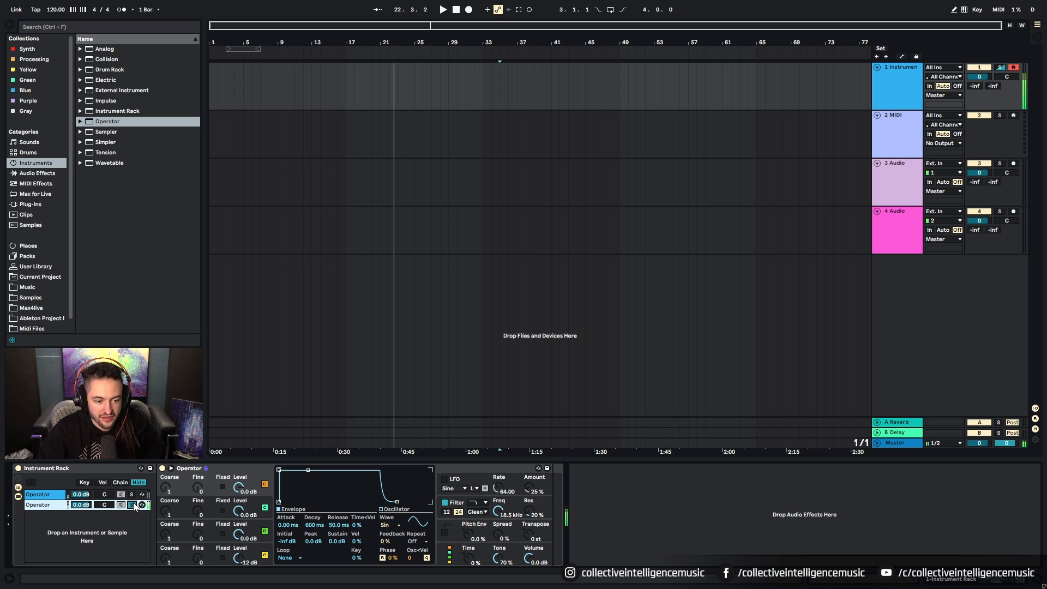
{"action": "left_click", "coordinate": [135, 496]}
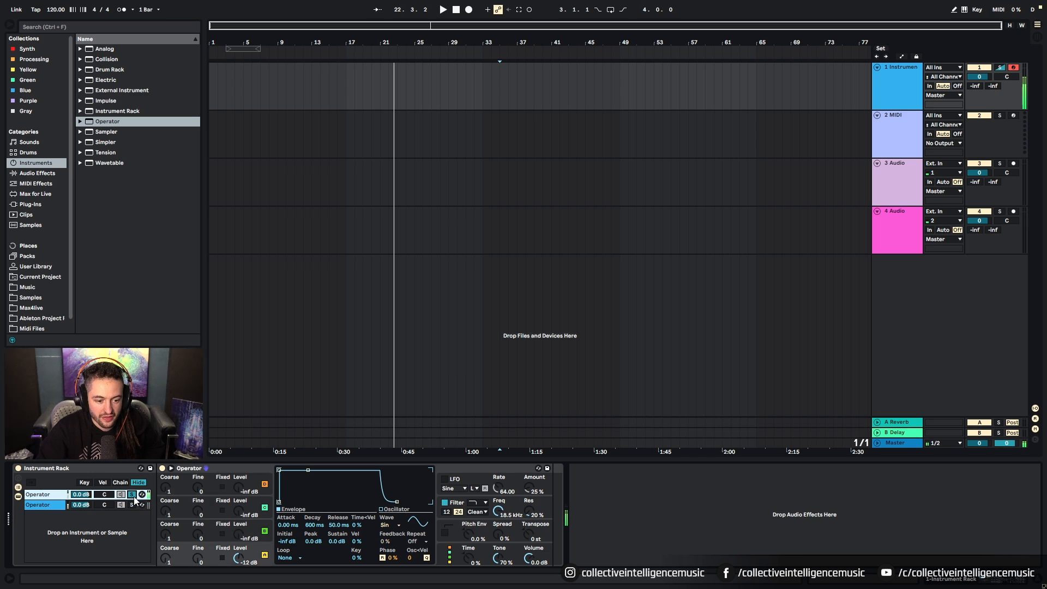
{"action": "left_click", "coordinate": [132, 504]}
{"action": "left_click", "coordinate": [131, 495]}
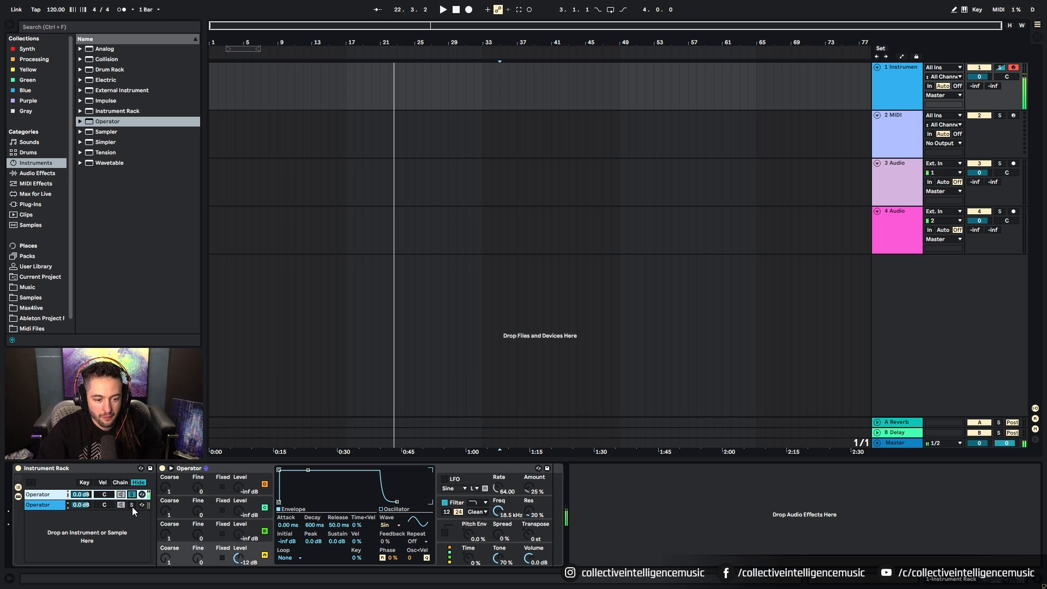
{"action": "left_click", "coordinate": [132, 504]}
{"action": "left_click", "coordinate": [131, 494]}
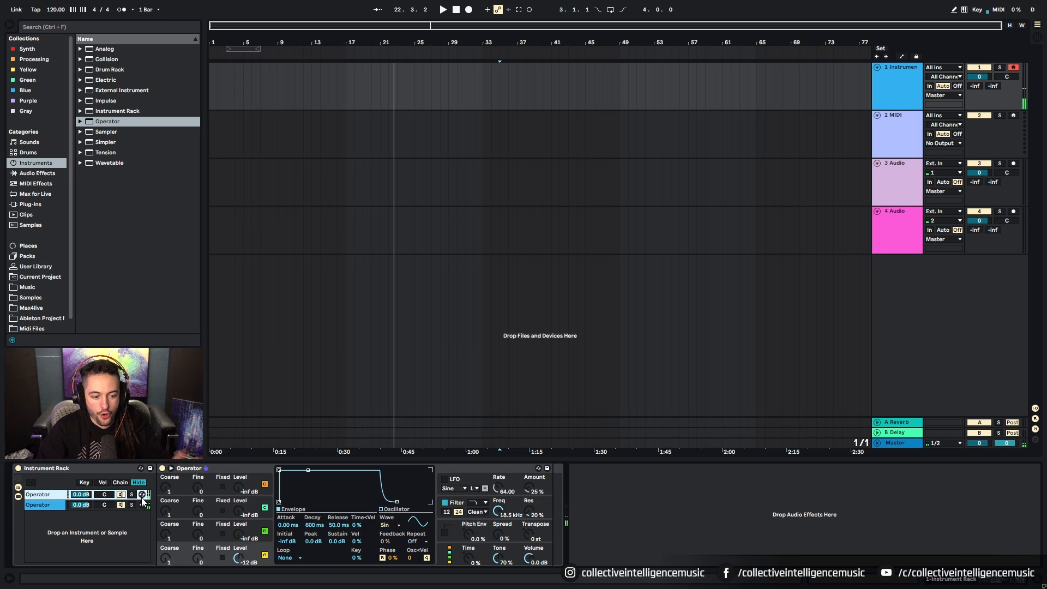
Distribute the two Operator chains' key ranges equally and adjust them so they meet around C3.
{"action": "left_click", "coordinate": [84, 483]}
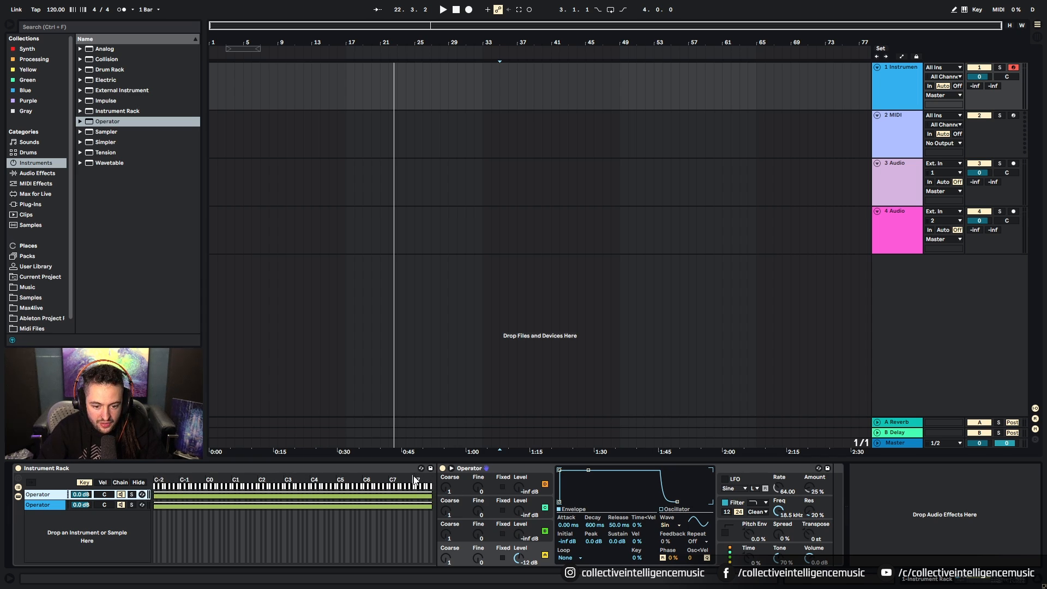
{"action": "right_click", "coordinate": [261, 525]}
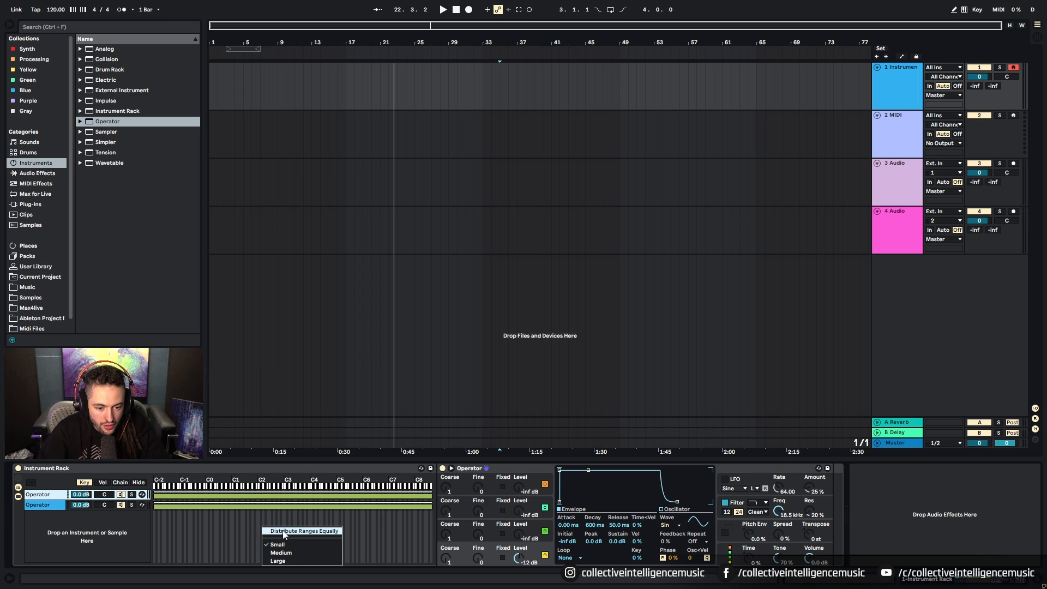
{"action": "left_click", "coordinate": [284, 532]}
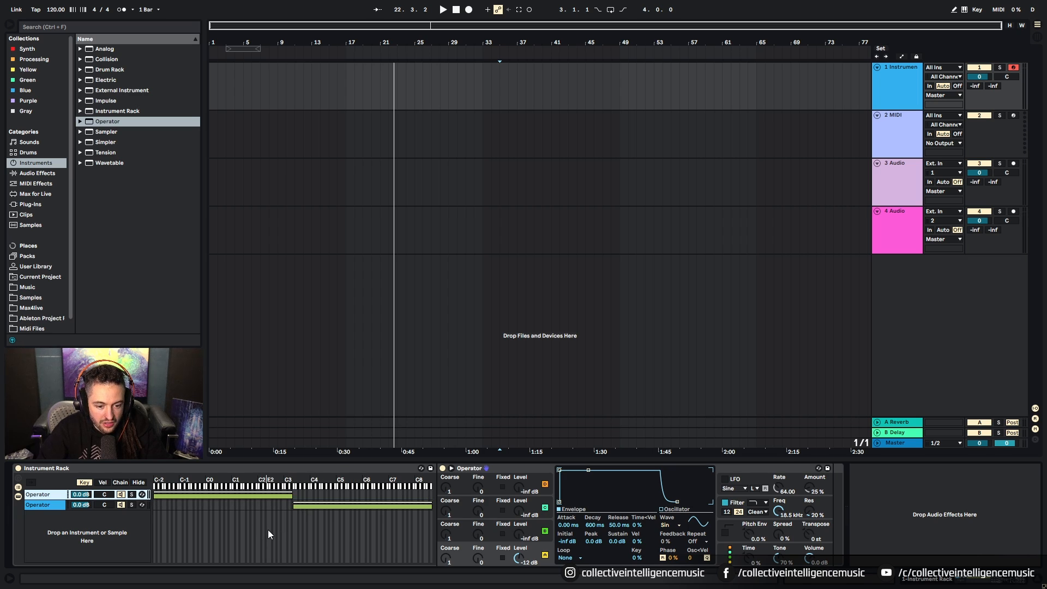
{"action": "right_click", "coordinate": [268, 490]}
{"action": "left_click", "coordinate": [214, 548]}
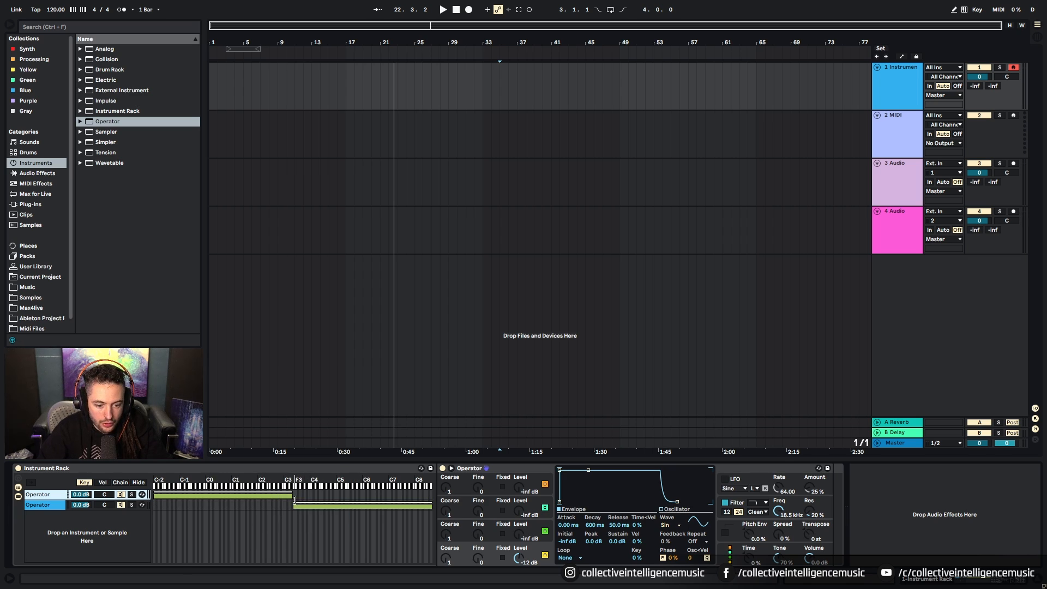
{"action": "left_click_drag", "start_coordinate": [293, 499], "coordinate": [179, 505]}
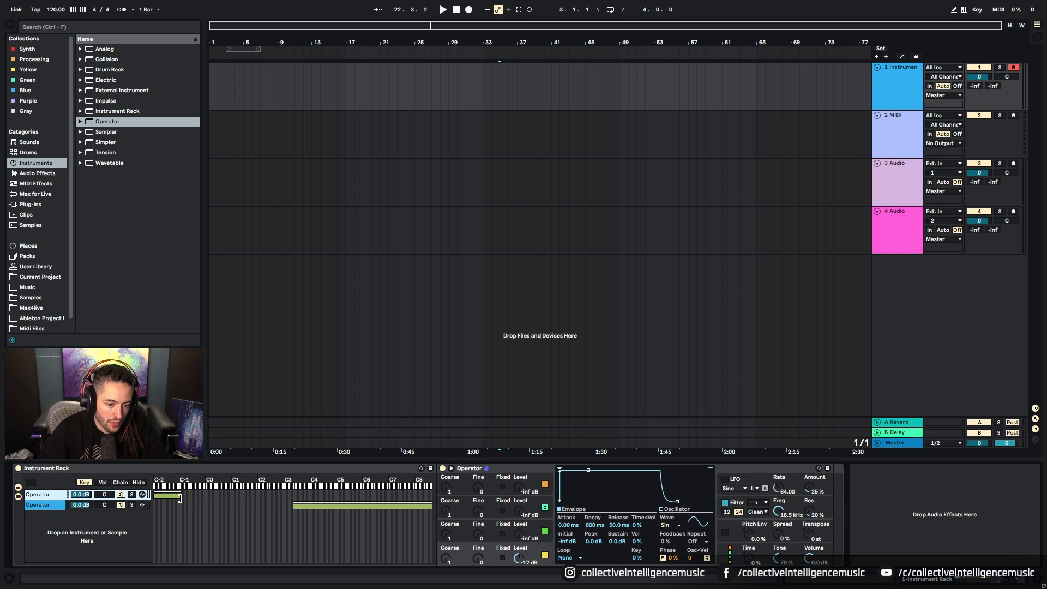
{"action": "mouse_move", "coordinate": [182, 495]}
{"action": "left_mouse_down"}
{"action": "mouse_move", "coordinate": [285, 495]}
{"action": "mouse_move", "coordinate": [287, 506]}
{"action": "left_mouse_up"}
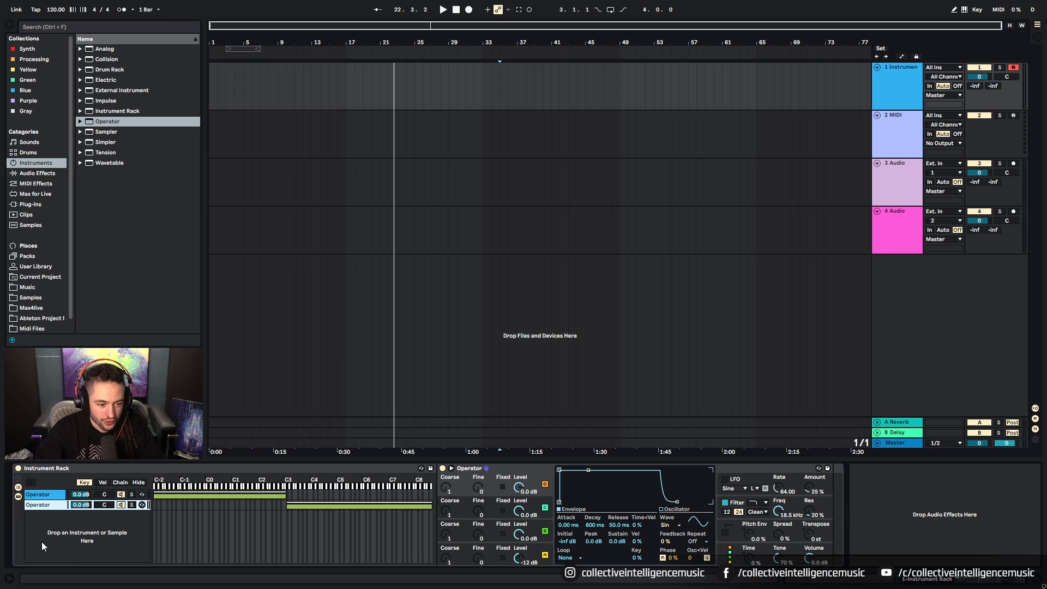
View the velocity zones, switch to the chain zones, and extend both Operator chains' zones across the full 0 to 127 range.
{"action": "left_click", "coordinate": [102, 483]}
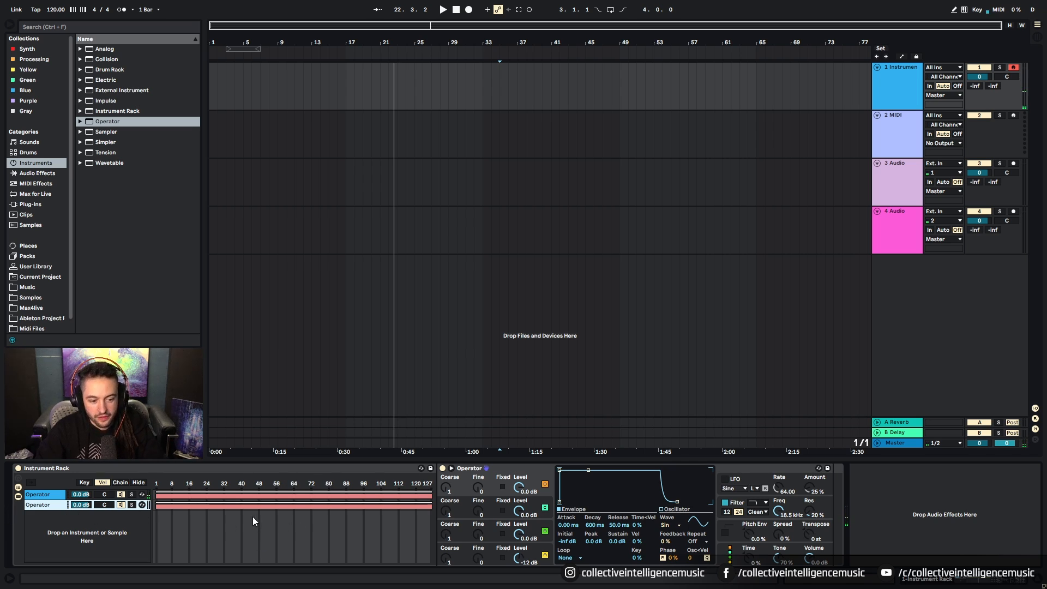
{"action": "left_click", "coordinate": [118, 483]}
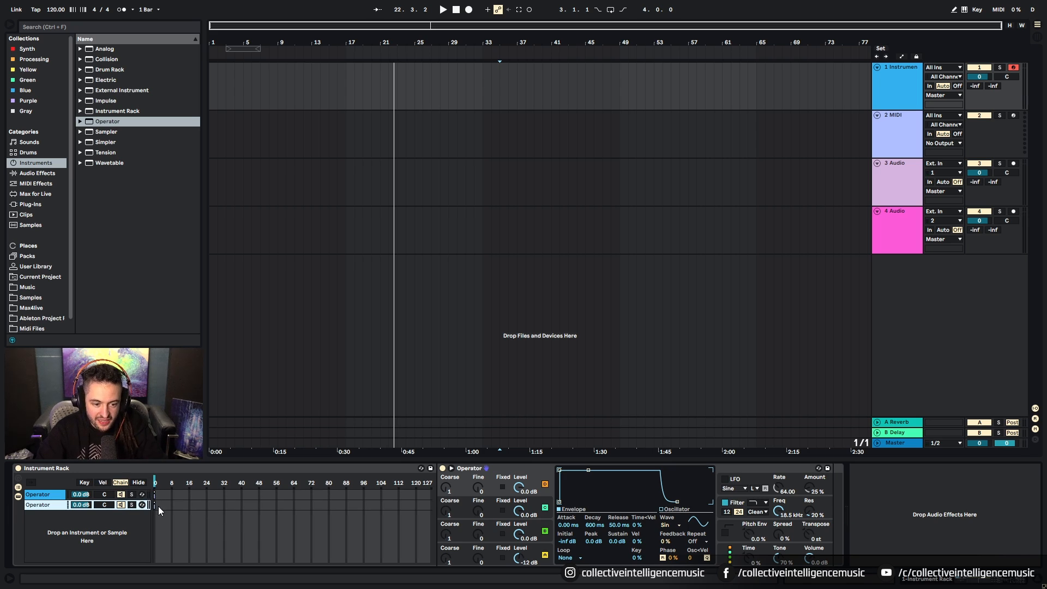
{"action": "left_click_drag", "start_coordinate": [156, 497], "coordinate": [431, 496]}
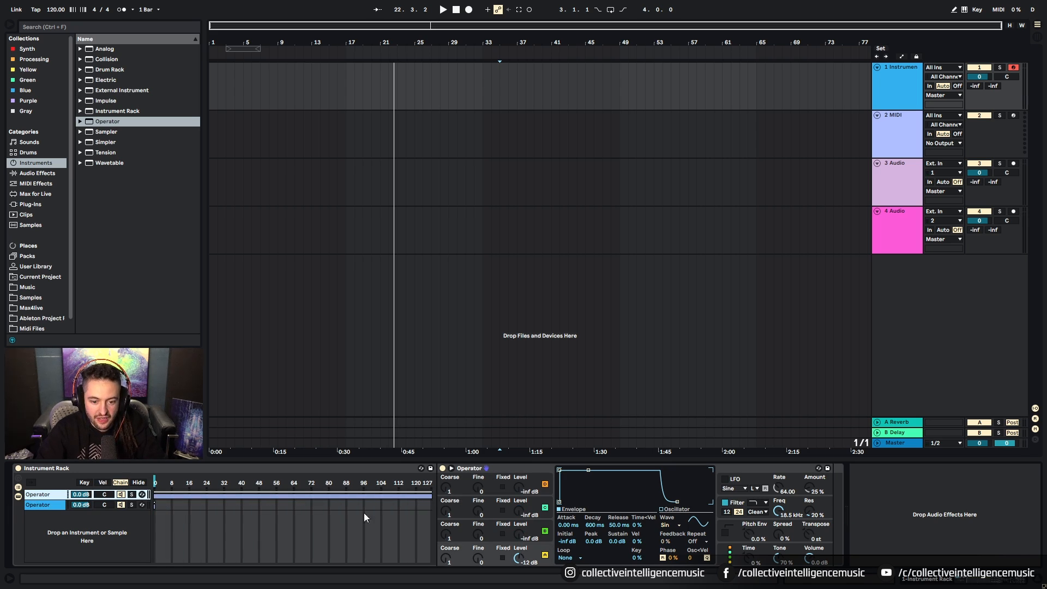
{"action": "left_click_drag", "start_coordinate": [156, 508], "coordinate": [550, 527]}
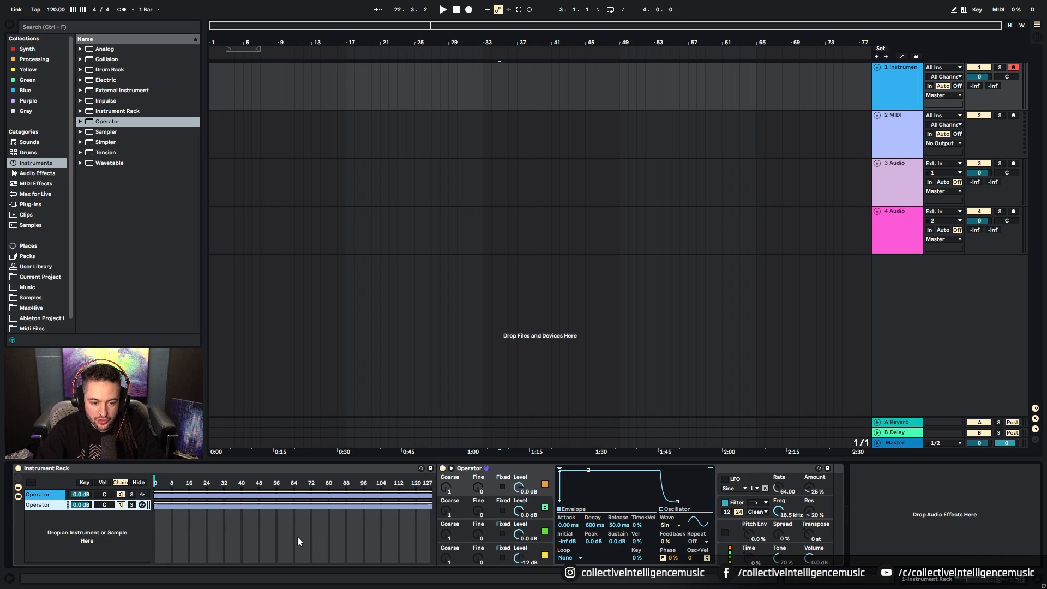
Sweep the chain selector across the zones, and limit the first Operator to the upper half from 64 and the second to the lower half.
{"action": "mouse_move", "coordinate": [156, 479]}
{"action": "left_mouse_down"}
{"action": "mouse_move", "coordinate": [403, 480]}
{"action": "mouse_move", "coordinate": [328, 479]}
{"action": "left_mouse_up"}
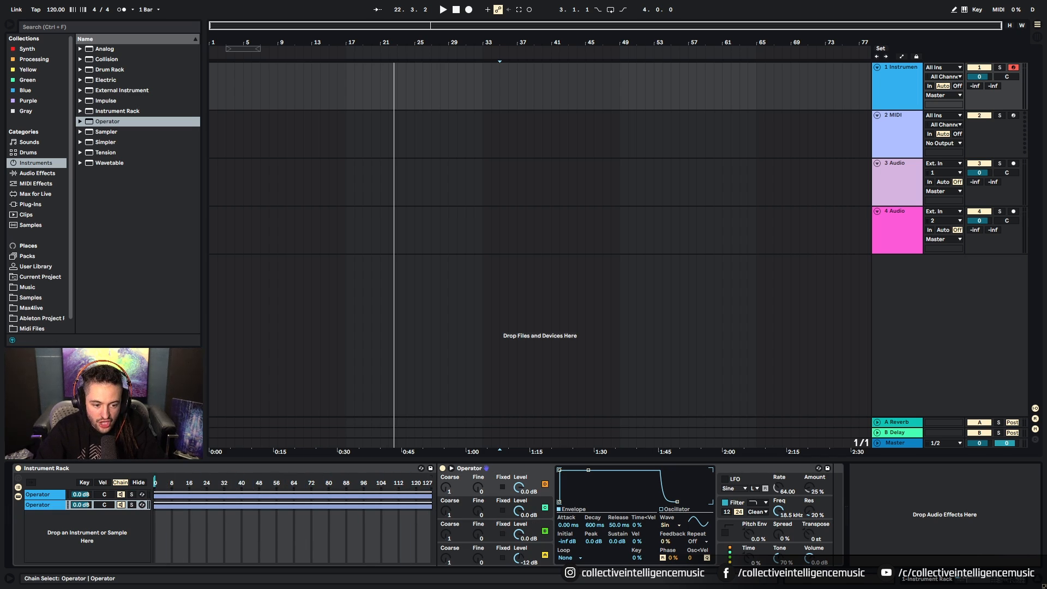
{"action": "left_click_drag", "start_coordinate": [156, 480], "coordinate": [295, 479]}
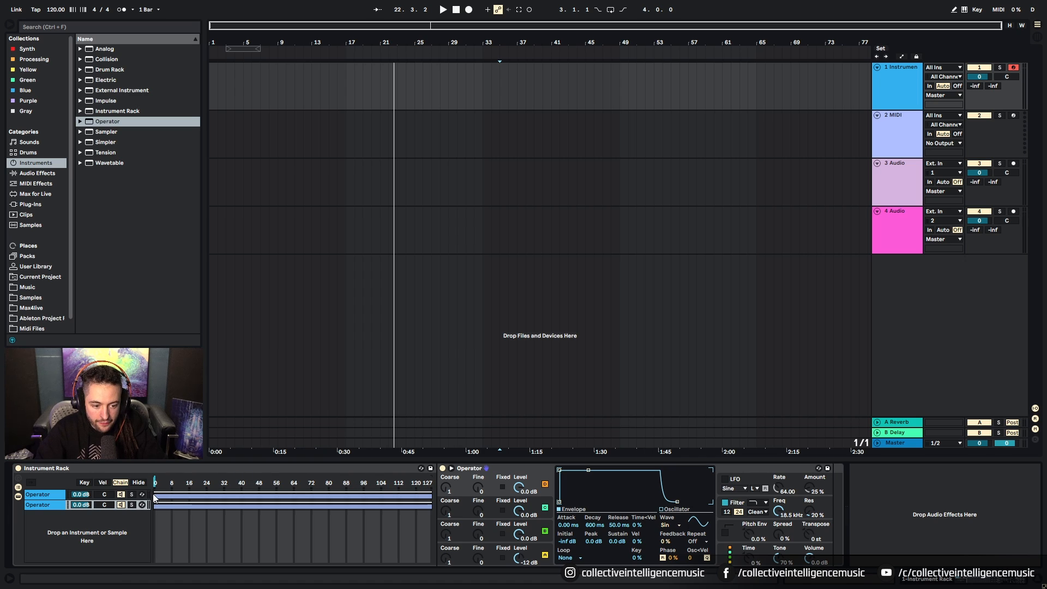
{"action": "left_click_drag", "start_coordinate": [154, 494], "coordinate": [292, 494]}
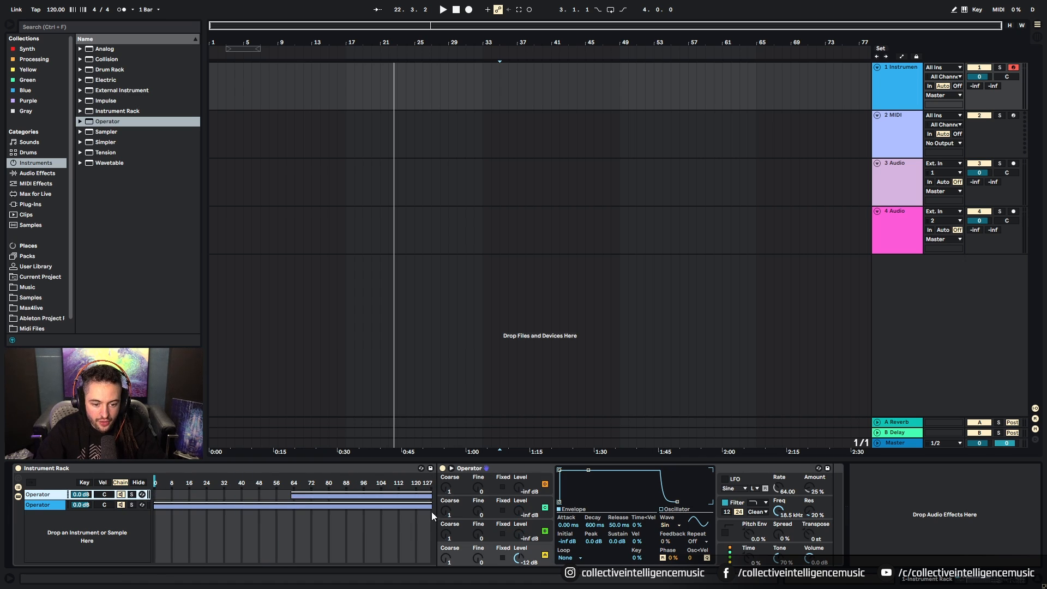
{"action": "mouse_move", "coordinate": [431, 506]}
{"action": "left_mouse_down"}
{"action": "mouse_move", "coordinate": [289, 512]}
{"action": "mouse_move", "coordinate": [398, 482]}
{"action": "mouse_move", "coordinate": [213, 482]}
{"action": "left_mouse_up"}
Map the rack's chain selector to Macro 1 and set that macro to 57.
{"action": "left_click", "coordinate": [170, 479]}
{"action": "right_click", "coordinate": [213, 482]}
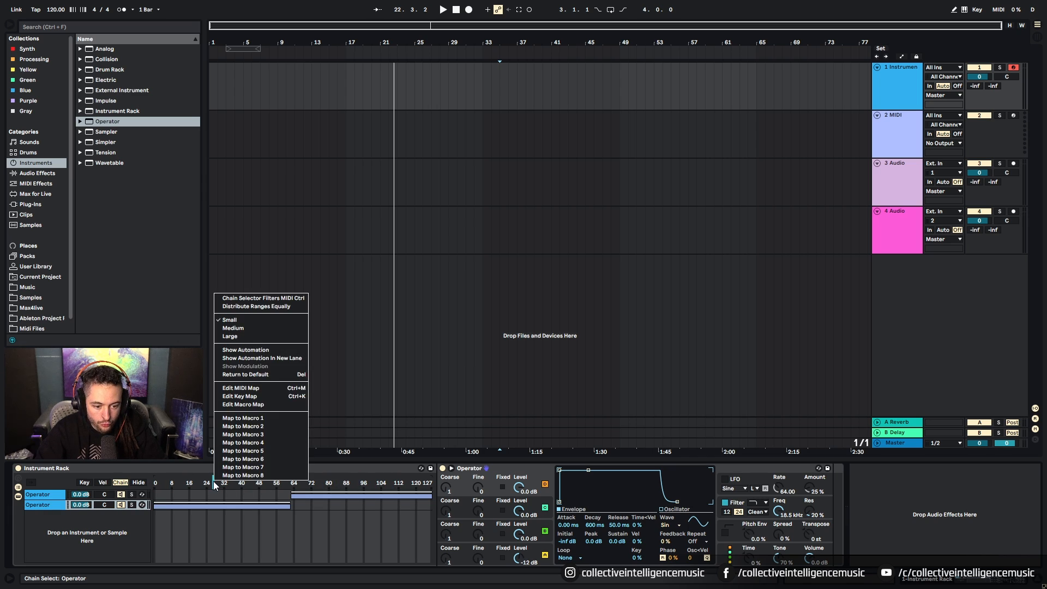
{"action": "left_click", "coordinate": [246, 428]}
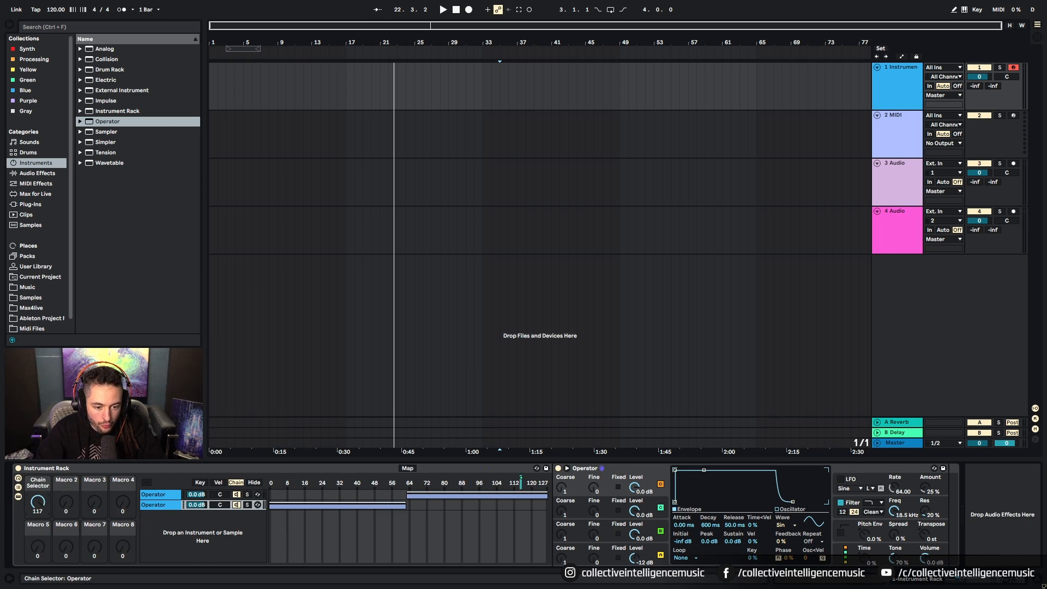
{"action": "mouse_move", "coordinate": [38, 501]}
{"action": "left_mouse_down"}
{"action": "mouse_move", "coordinate": [38, 556]}
{"action": "mouse_move", "coordinate": [37, 533]}
{"action": "left_mouse_up"}
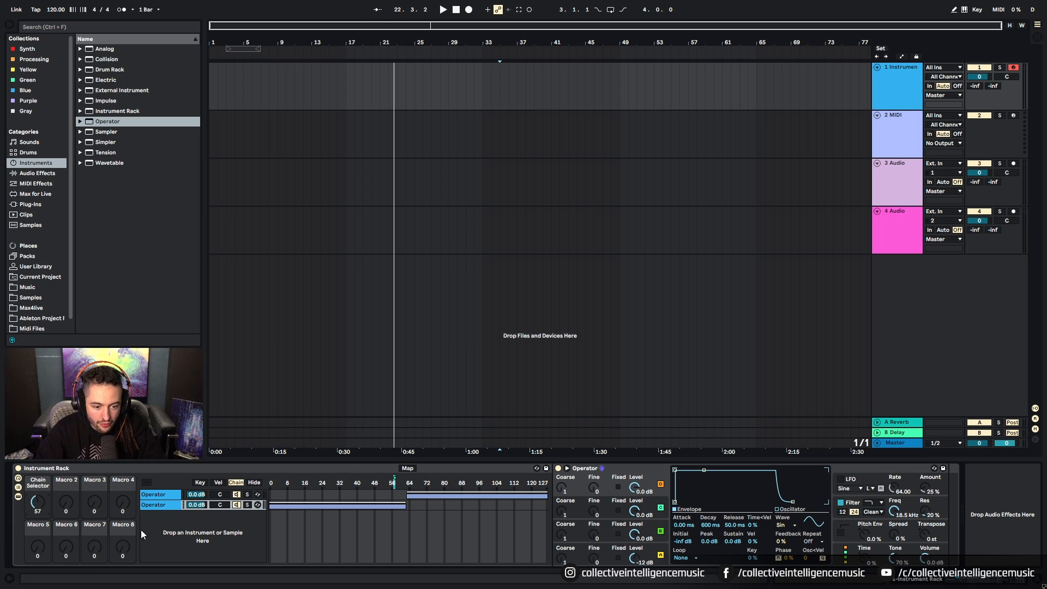
Create three empty chains in the Instrument Rack below the two Operator chains.
{"action": "right_click", "coordinate": [159, 527]}
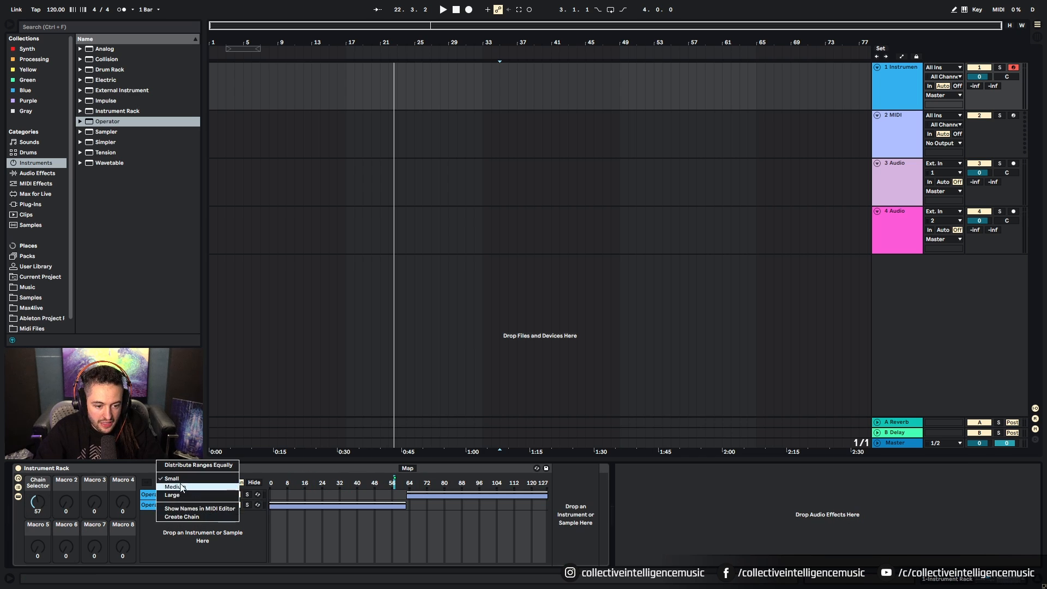
{"action": "left_click", "coordinate": [181, 487]}
{"action": "right_click", "coordinate": [175, 539]}
{"action": "left_click", "coordinate": [185, 529]}
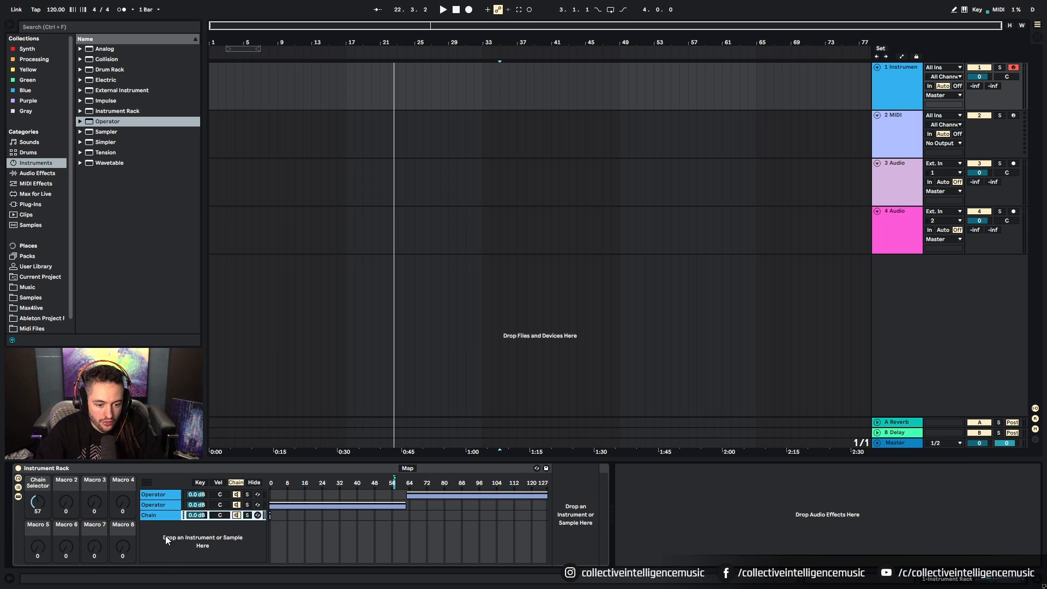
{"action": "right_click", "coordinate": [179, 536]}
{"action": "left_click", "coordinate": [179, 535]}
{"action": "right_click", "coordinate": [180, 534]}
{"action": "left_click", "coordinate": [185, 537]}
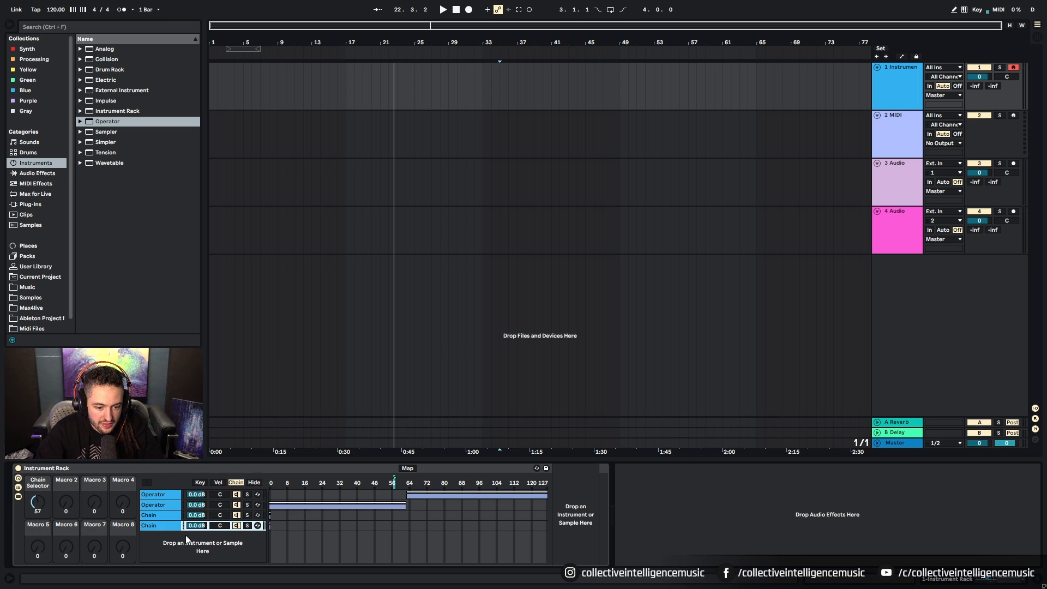
{"action": "right_click", "coordinate": [173, 537]}
{"action": "left_click", "coordinate": [185, 532]}
{"action": "right_click", "coordinate": [173, 550]}
{"action": "left_click", "coordinate": [188, 546]}
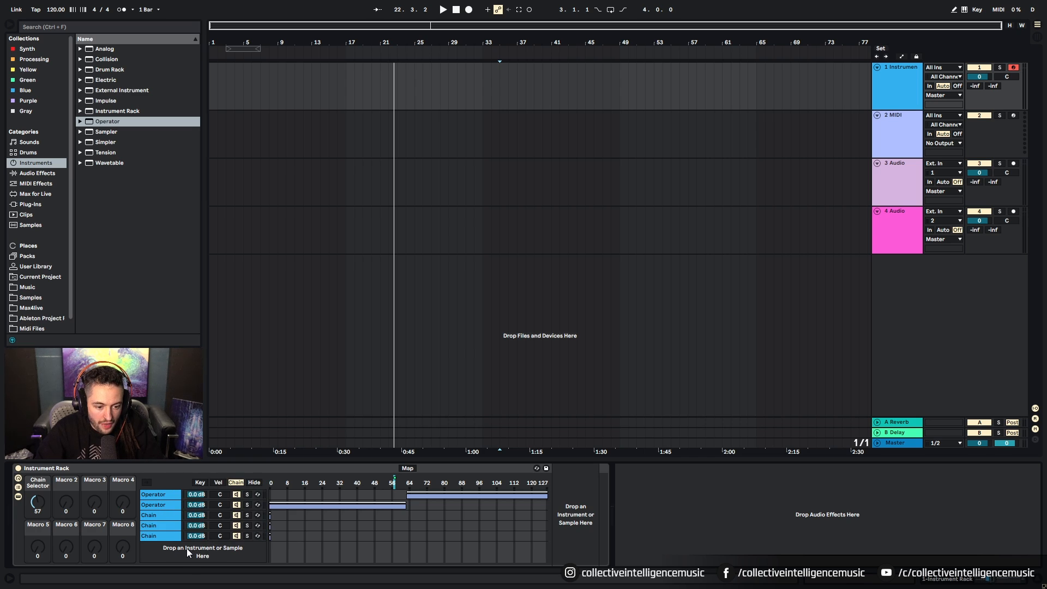
Distribute the chain zones equally across all five chains and select each chain in order.
{"action": "right_click", "coordinate": [360, 525]}
{"action": "left_click", "coordinate": [406, 493]}
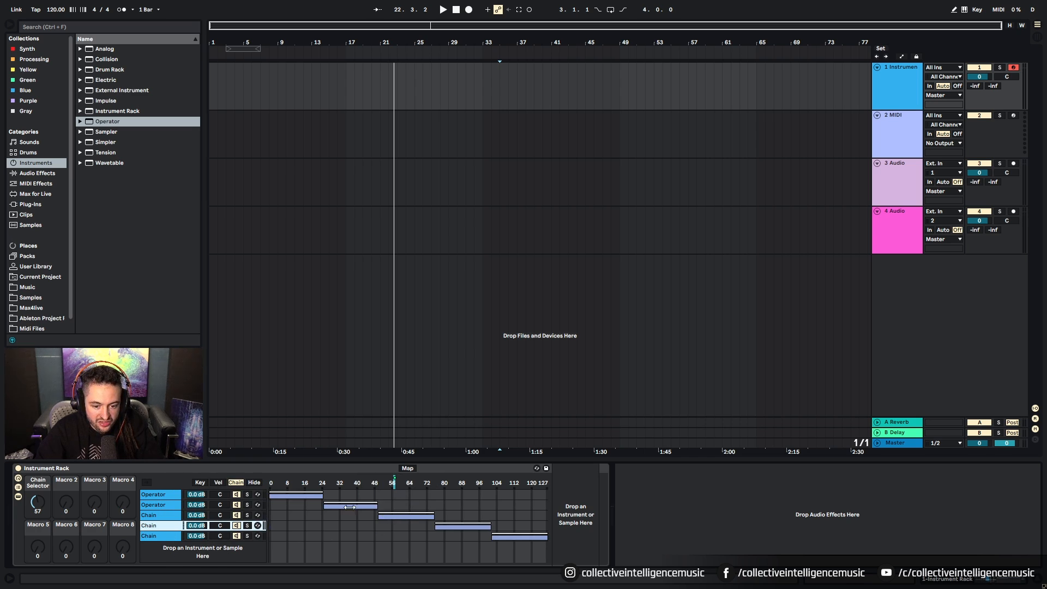
{"action": "left_click", "coordinate": [168, 495]}
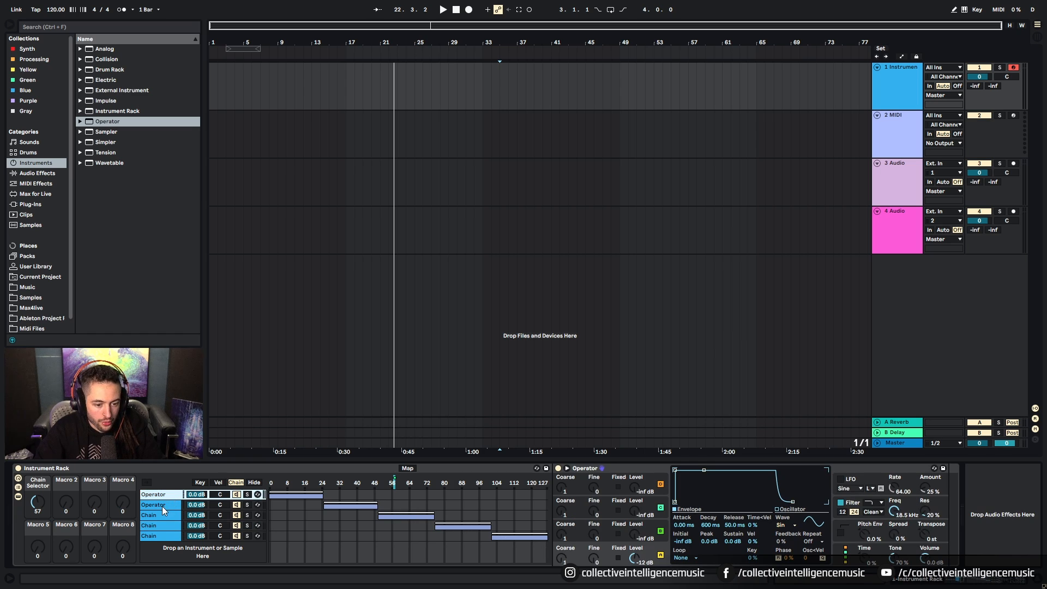
{"action": "left_click", "coordinate": [162, 505]}
{"action": "left_click", "coordinate": [159, 515]}
{"action": "left_click", "coordinate": [158, 525]}
{"action": "left_click", "coordinate": [160, 536]}
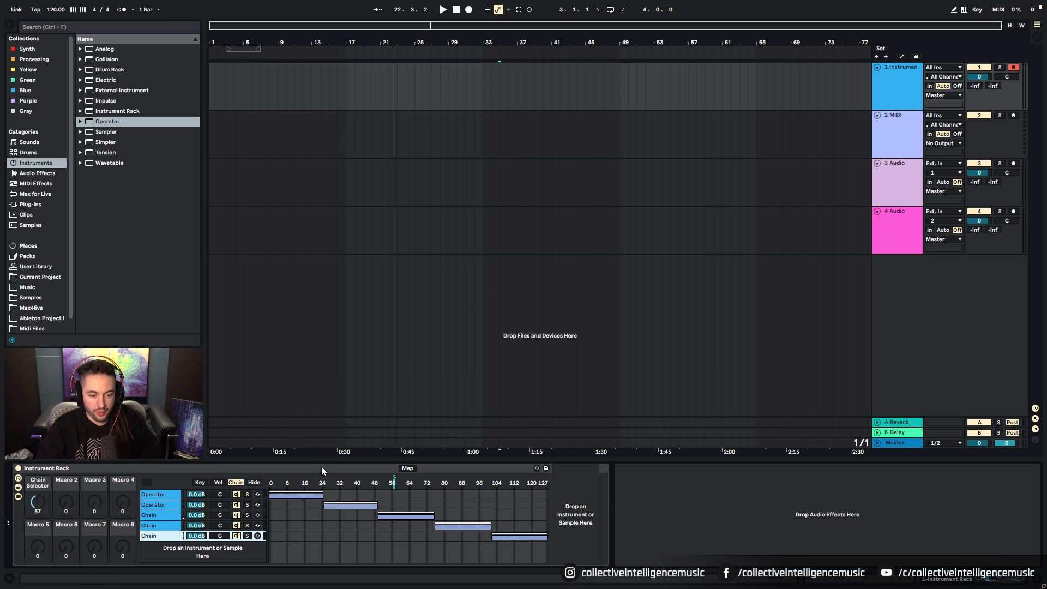
Set the Chain Selector macro to 34 and display the rack's key zones.
{"action": "left_click_drag", "start_coordinate": [30, 501], "coordinate": [30, 468]}
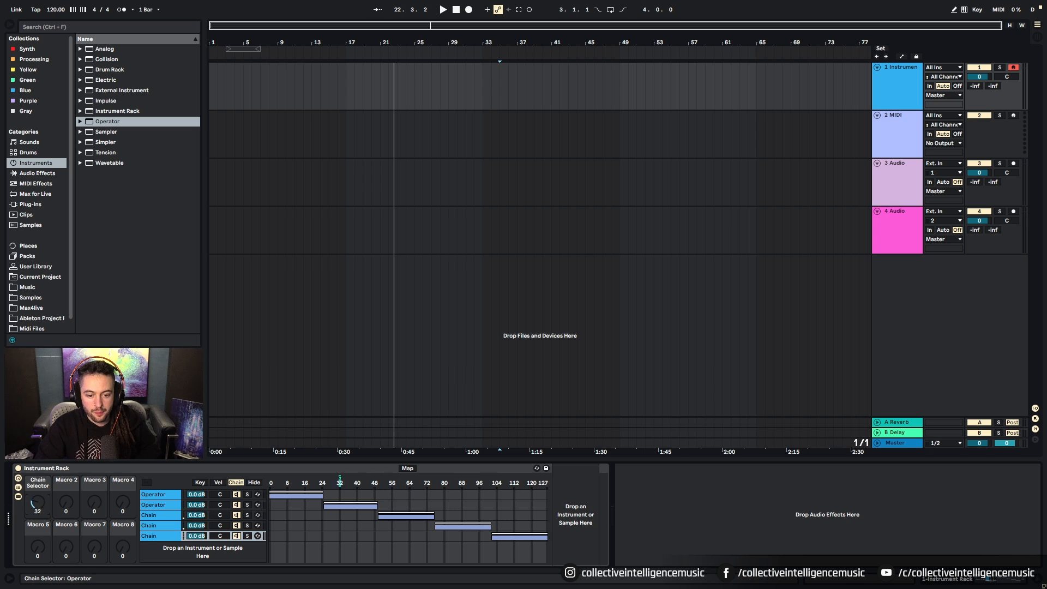
{"action": "left_click_drag", "start_coordinate": [31, 515], "coordinate": [37, 510]}
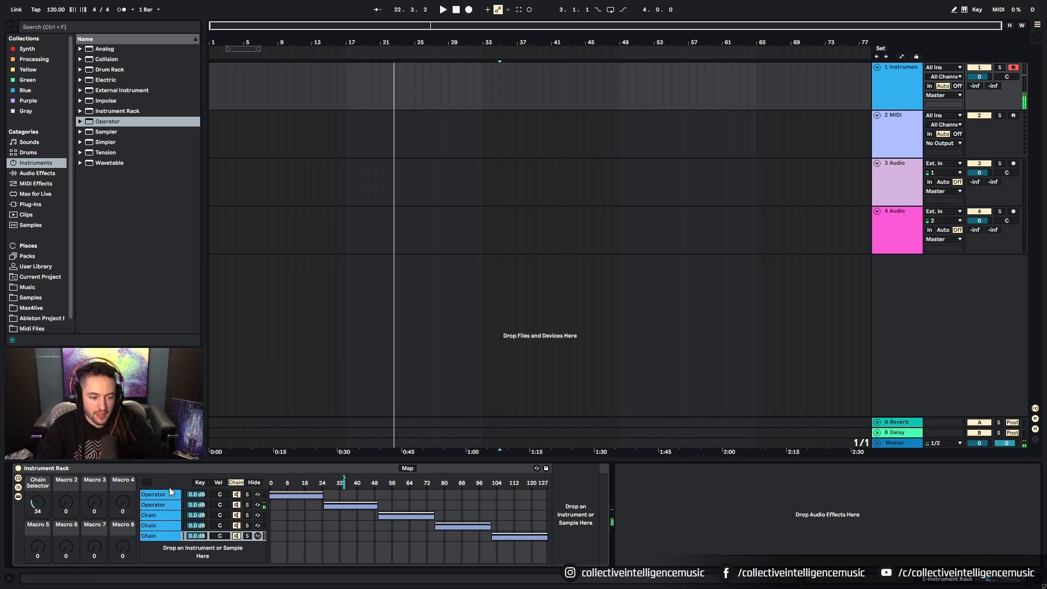
{"action": "left_click", "coordinate": [200, 482]}
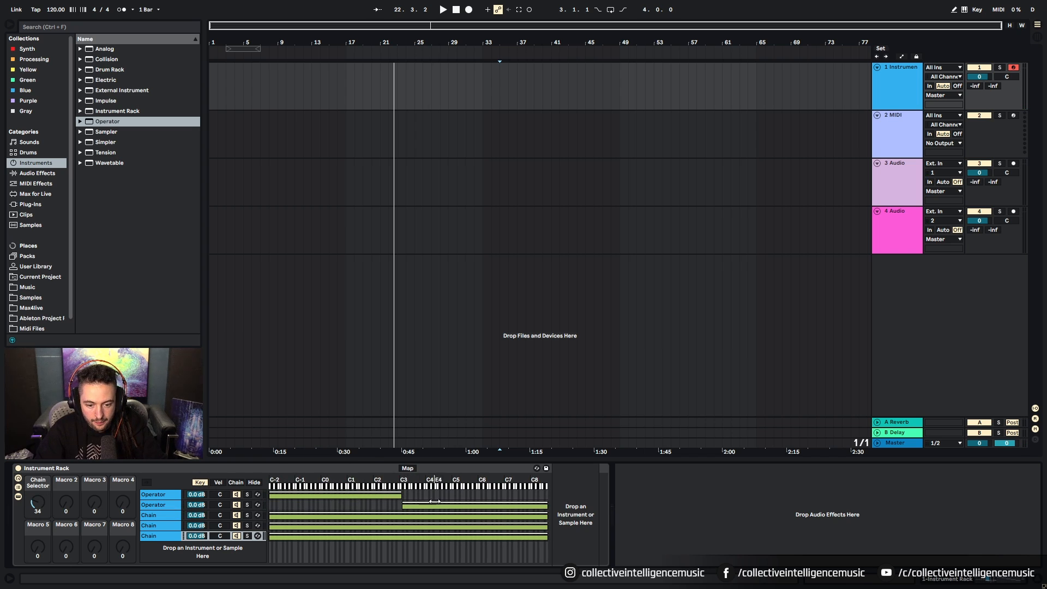
Display the Instrument Rack's chain, velocity and key zones in turn, and delete the rack from the track.
{"action": "left_click", "coordinate": [236, 482]}
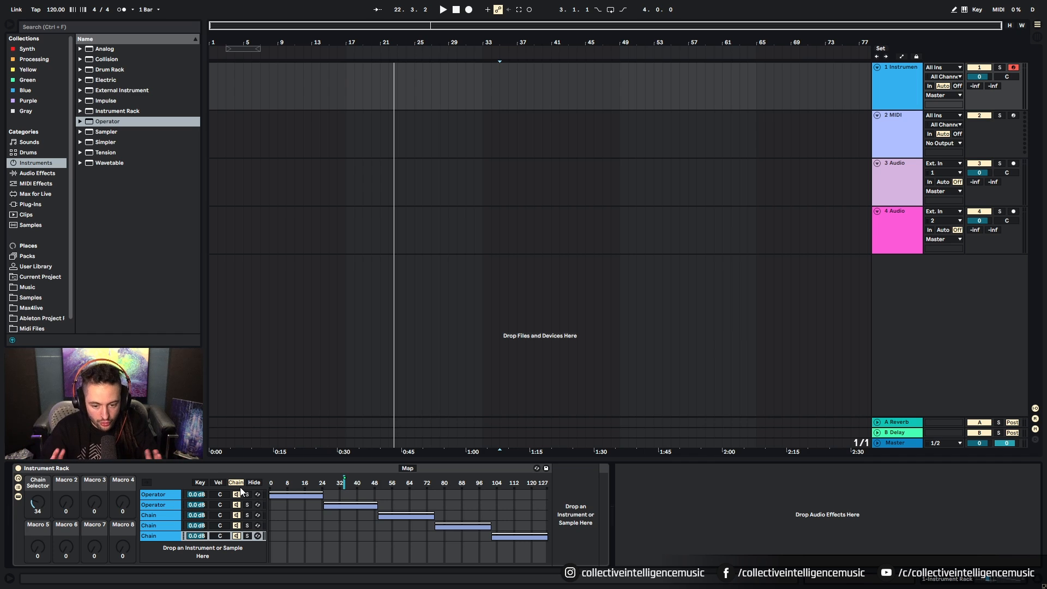
{"action": "left_click", "coordinate": [222, 483]}
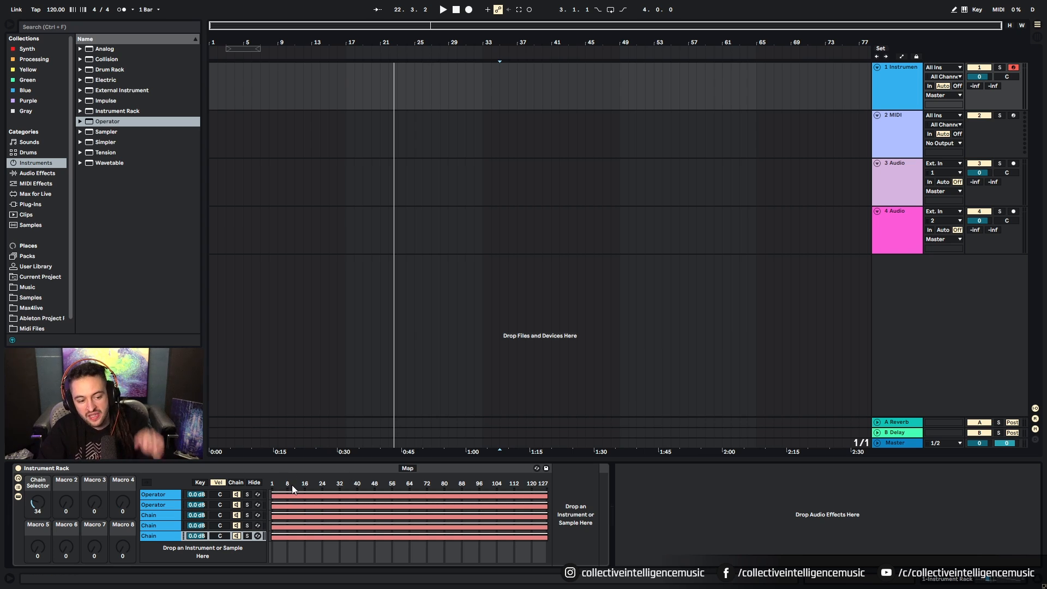
{"action": "left_click", "coordinate": [200, 482]}
{"action": "left_click", "coordinate": [234, 482]}
{"action": "left_click", "coordinate": [116, 469]}
{"action": "key", "text": "Delete"}
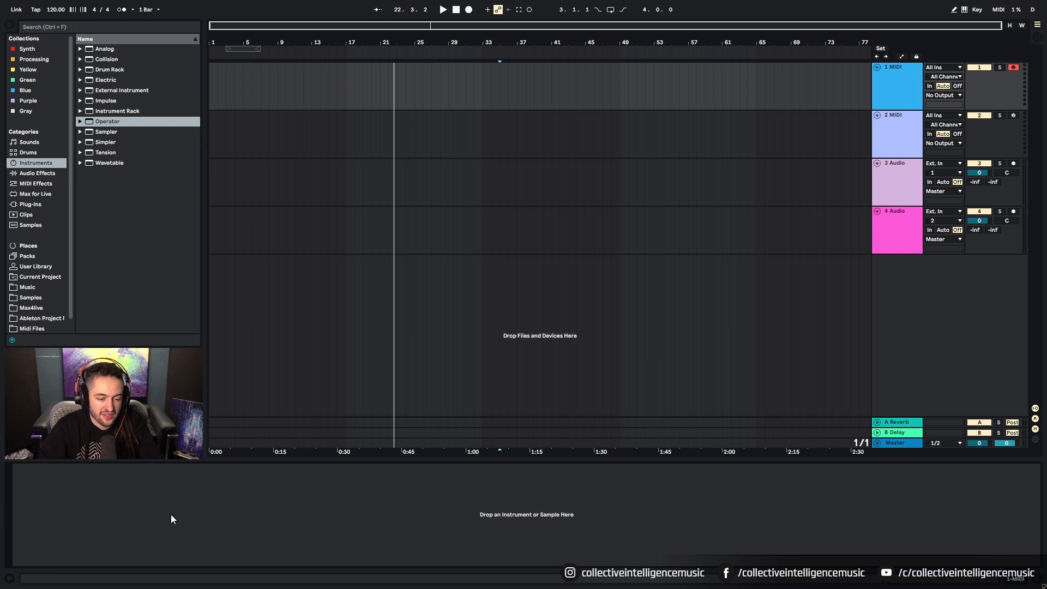
Load an Auto Filter onto the 3 Audio track and group it into an Audio Effect Rack.
{"action": "left_click", "coordinate": [895, 188]}
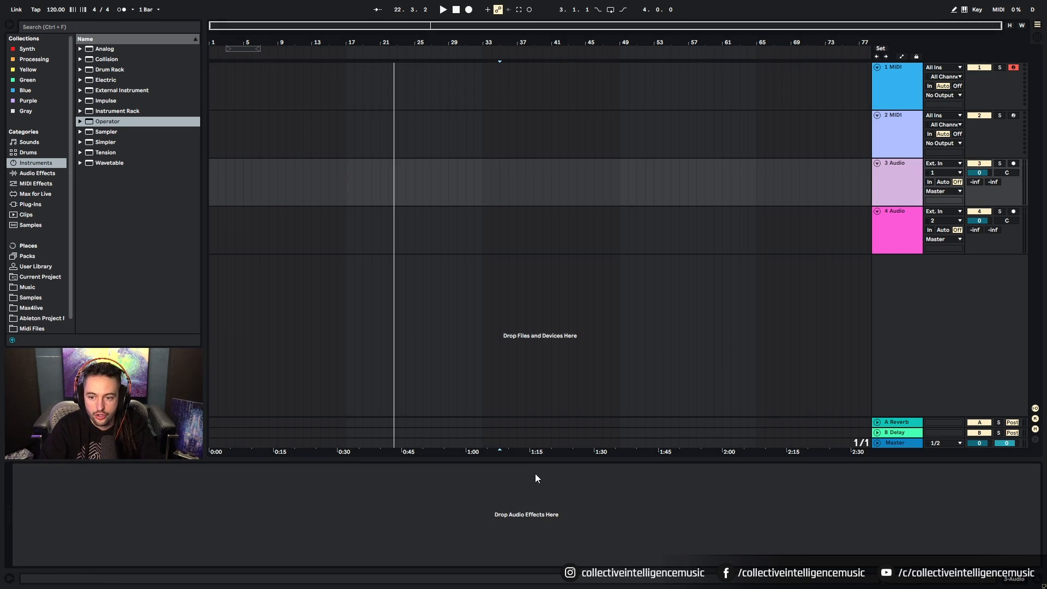
{"action": "left_click", "coordinate": [37, 173]}
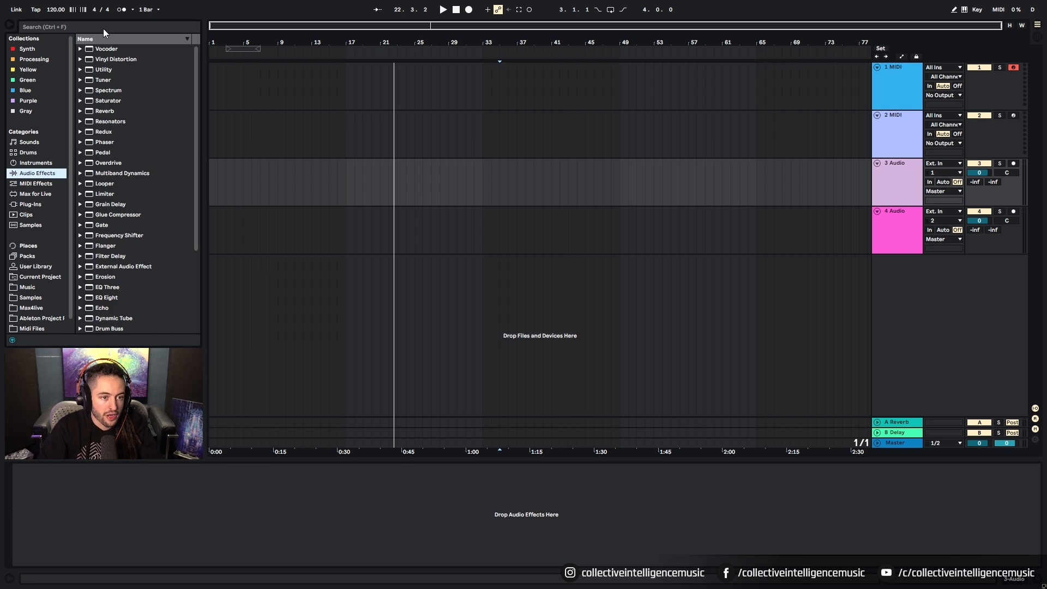
{"action": "double_click", "coordinate": [109, 69]}
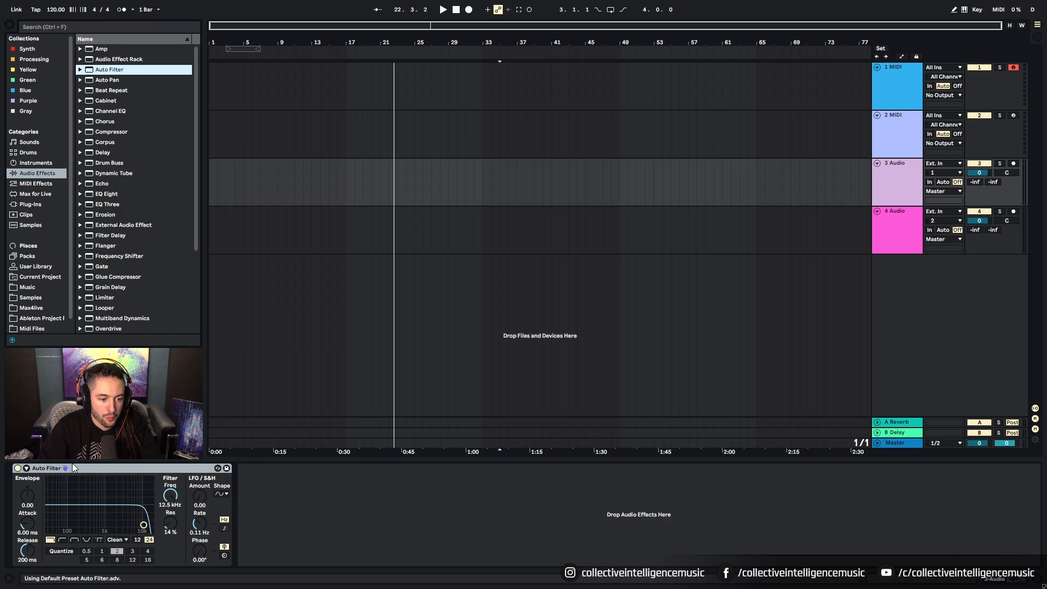
{"action": "left_click", "coordinate": [20, 487]}
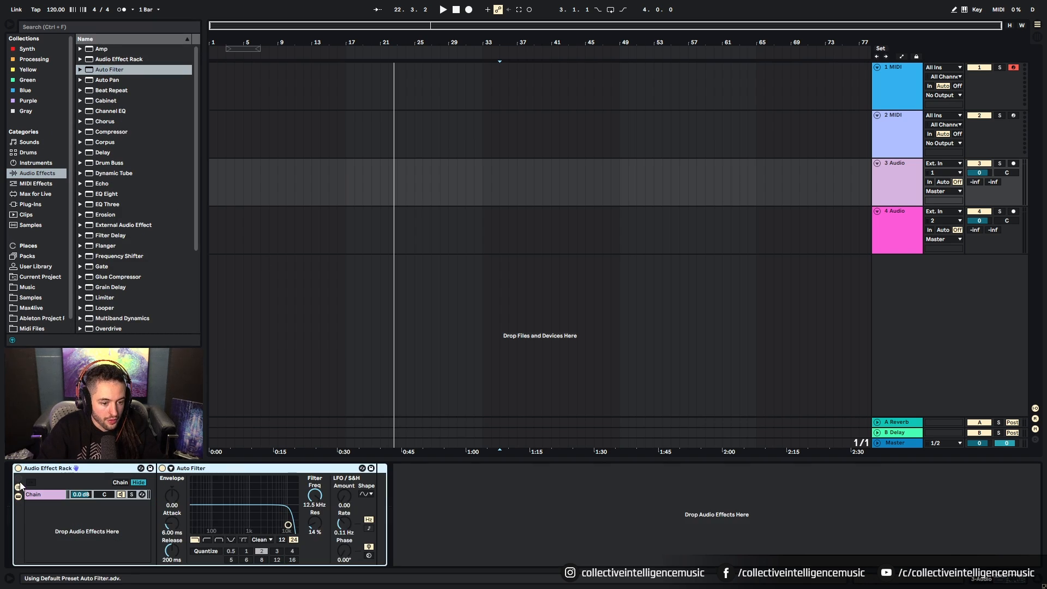
Display the Audio Effect Rack's chain selector zones, and delete the rack.
{"action": "left_click", "coordinate": [135, 483]}
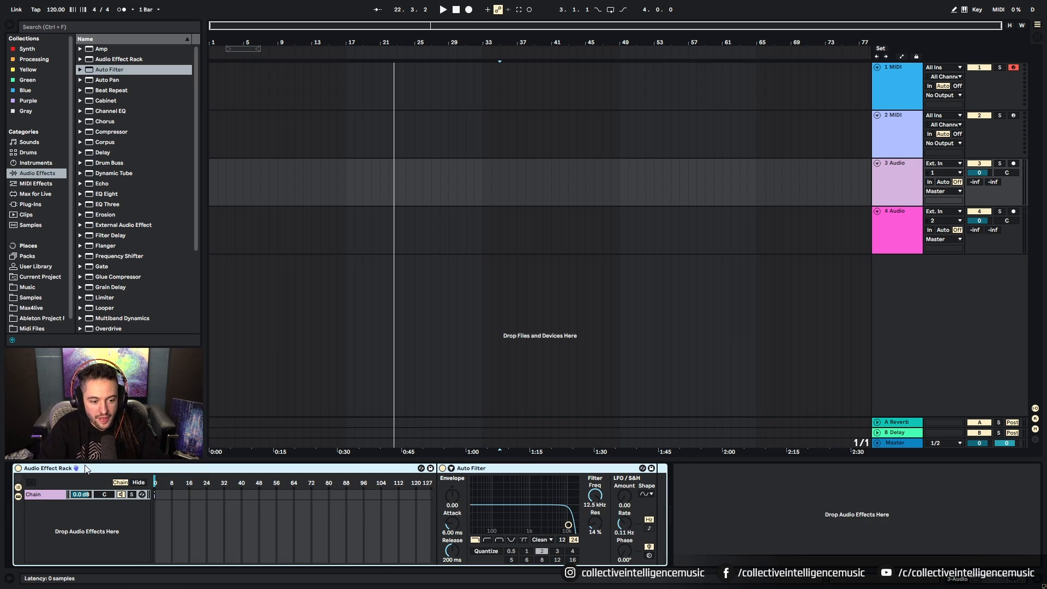
{"action": "key", "text": "Delete"}
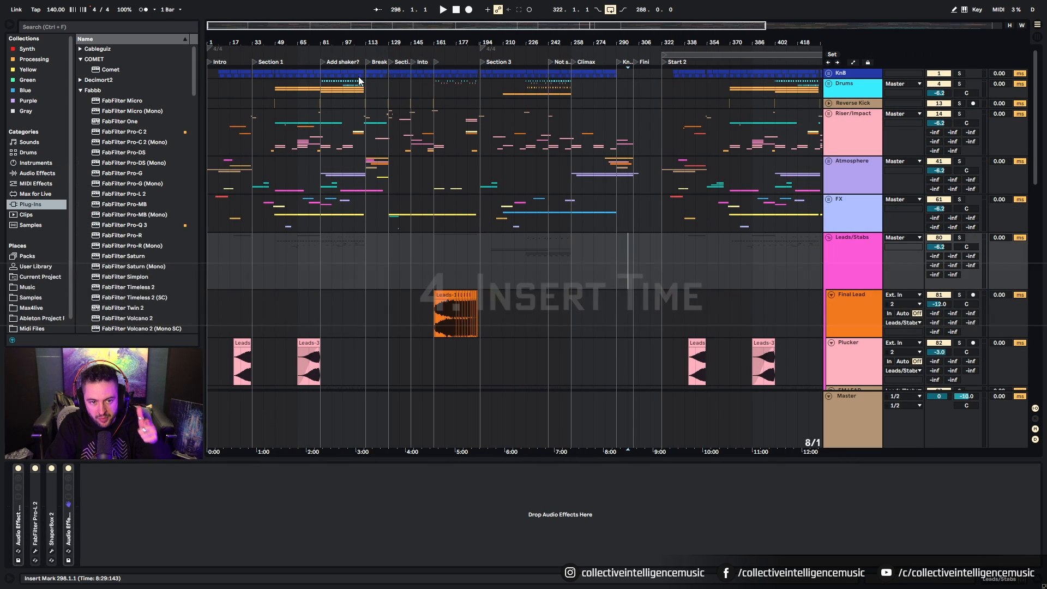
Select the arrangement across the tracks from the "Add shaker?" locator at bar 81 through to its end at bar 610.
{"action": "left_click_drag", "start_coordinate": [322, 41], "coordinate": [435, 37]}
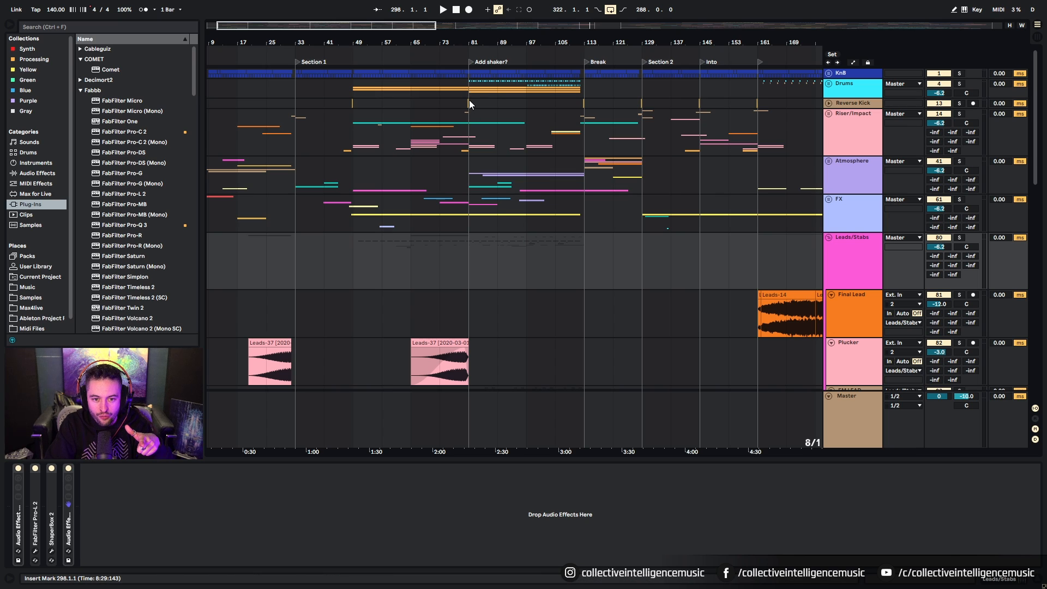
{"action": "left_click", "coordinate": [468, 83]}
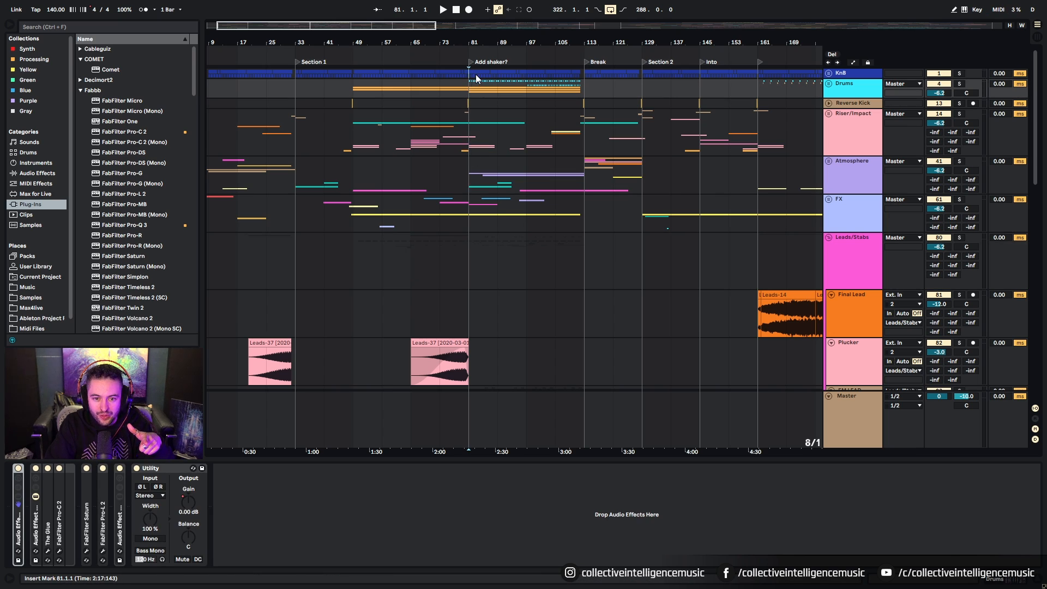
{"action": "left_click", "coordinate": [470, 120]}
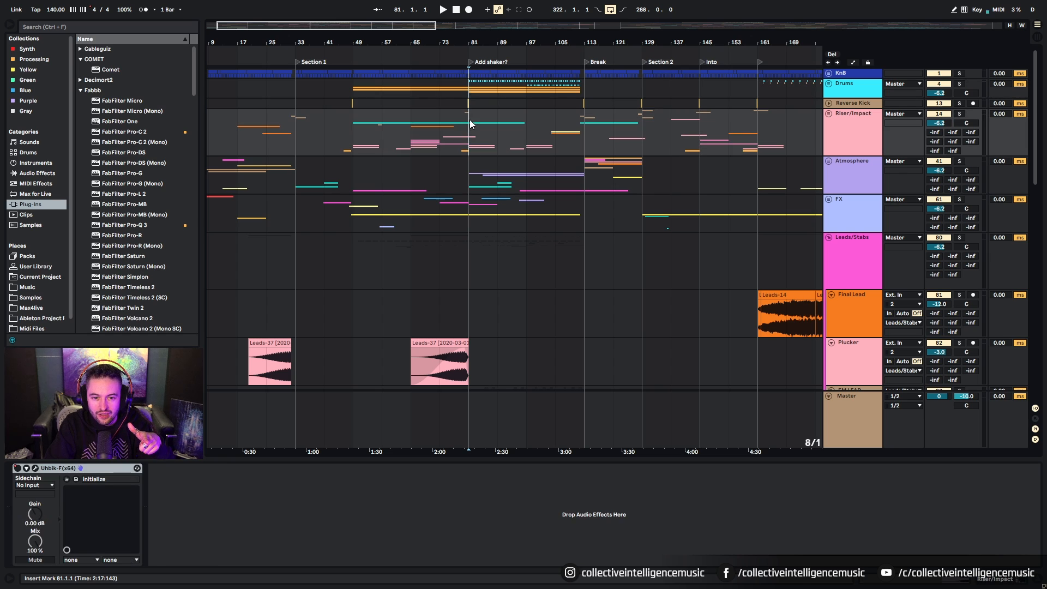
{"action": "left_click", "coordinate": [467, 75]}
{"action": "key", "text": "w"}
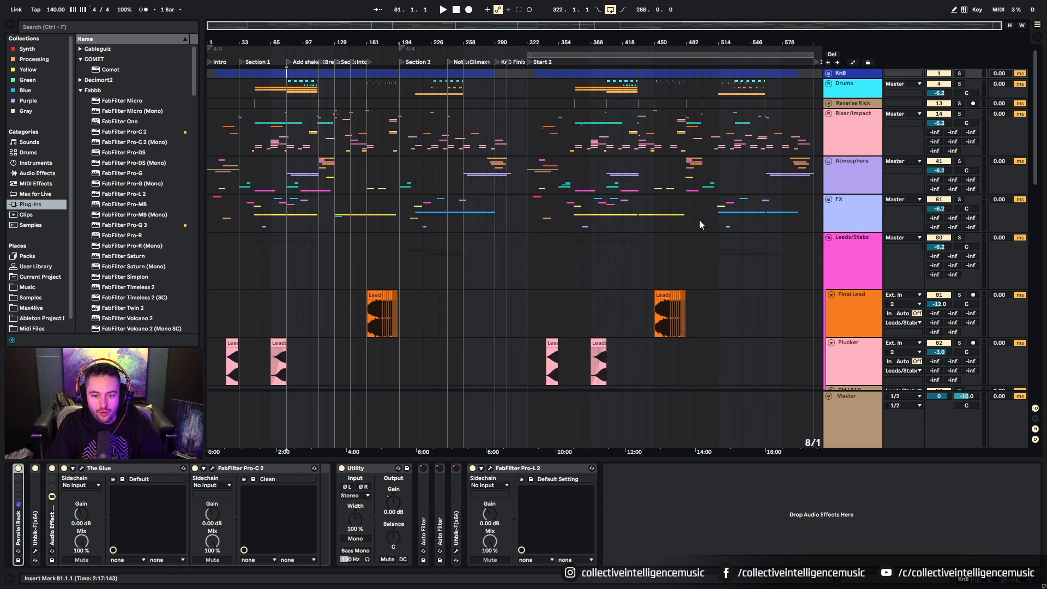
{"action": "left_click", "coordinate": [819, 361], "text": "shift"}
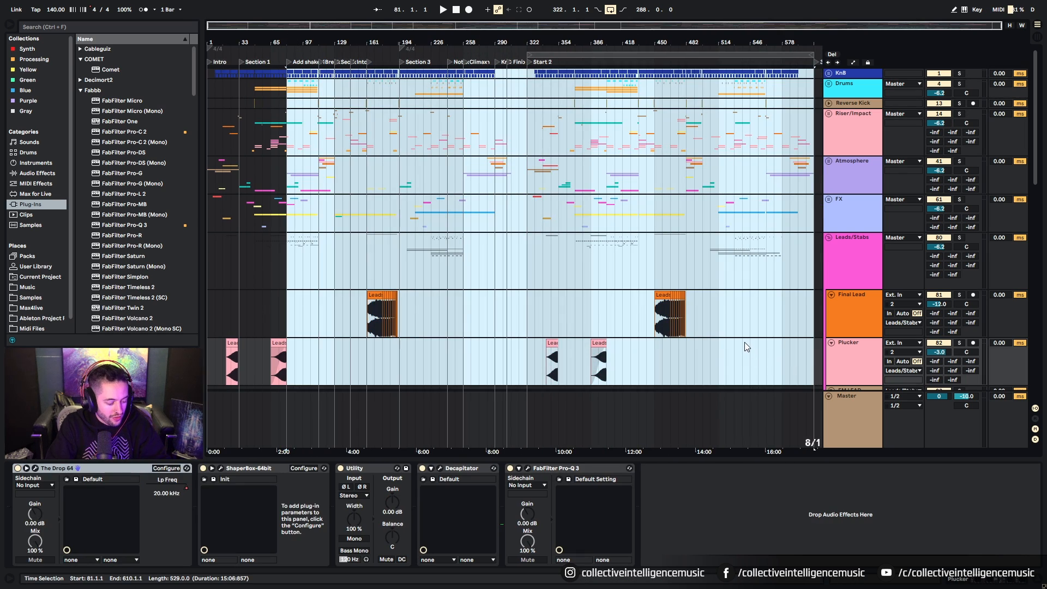
Insert 16 bars of empty time at bar 81, at the "Add shaker?" locator.
{"action": "left_click", "coordinate": [320, 75]}
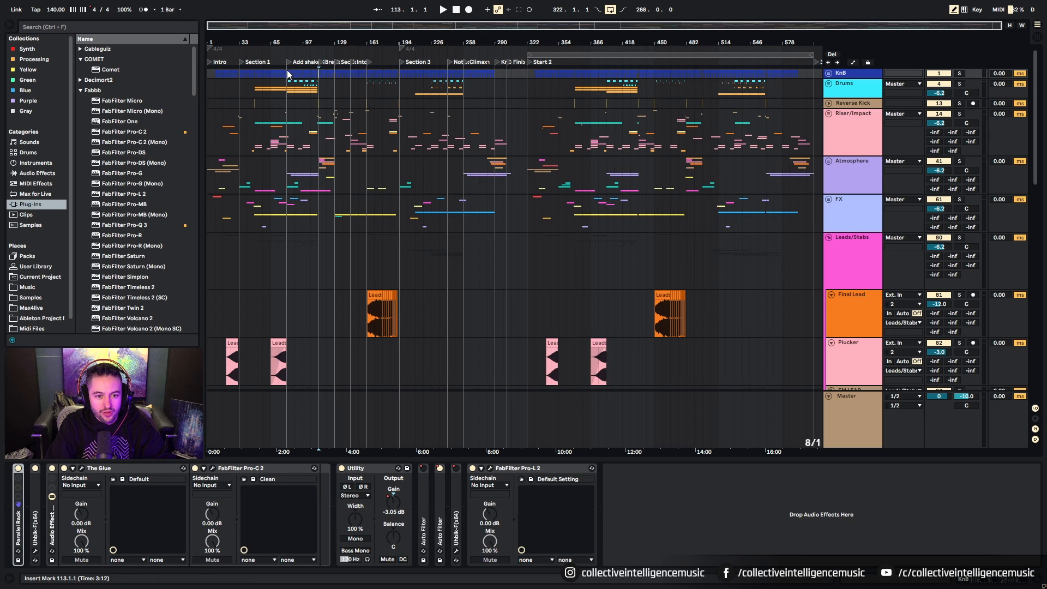
{"action": "left_click_drag", "start_coordinate": [287, 73], "coordinate": [322, 78]}
{"action": "left_click", "coordinate": [319, 75]}
{"action": "left_click", "coordinate": [287, 81]}
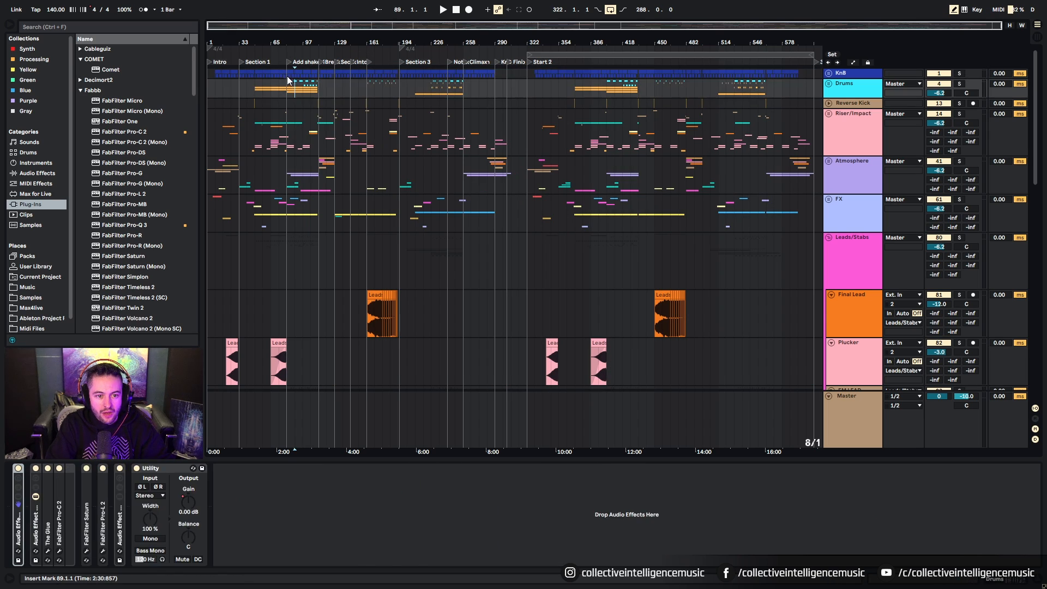
{"action": "left_click", "coordinate": [288, 74]}
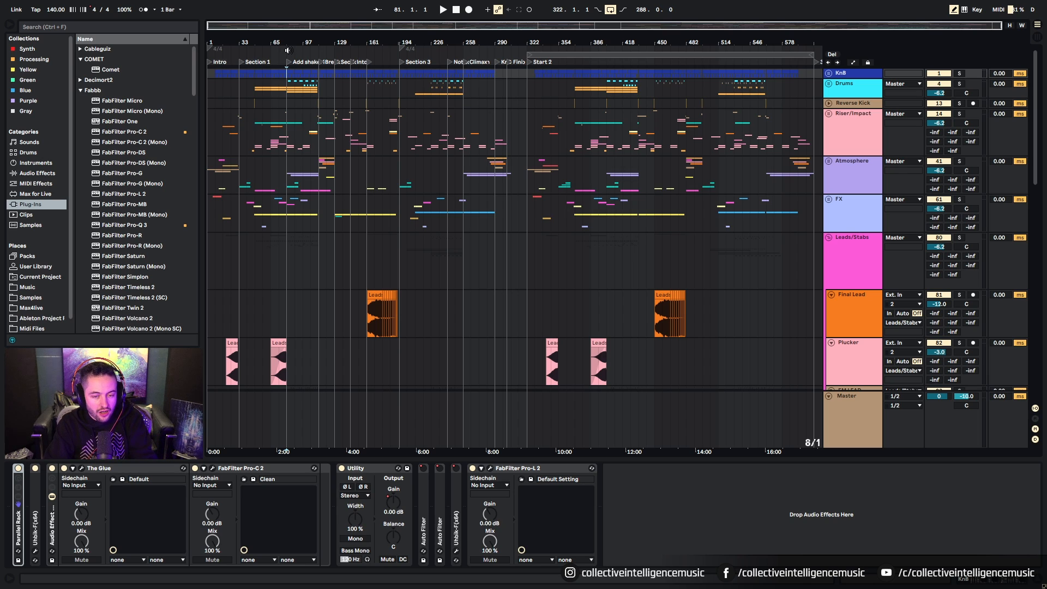
{"action": "key", "text": "ctrl+i"}
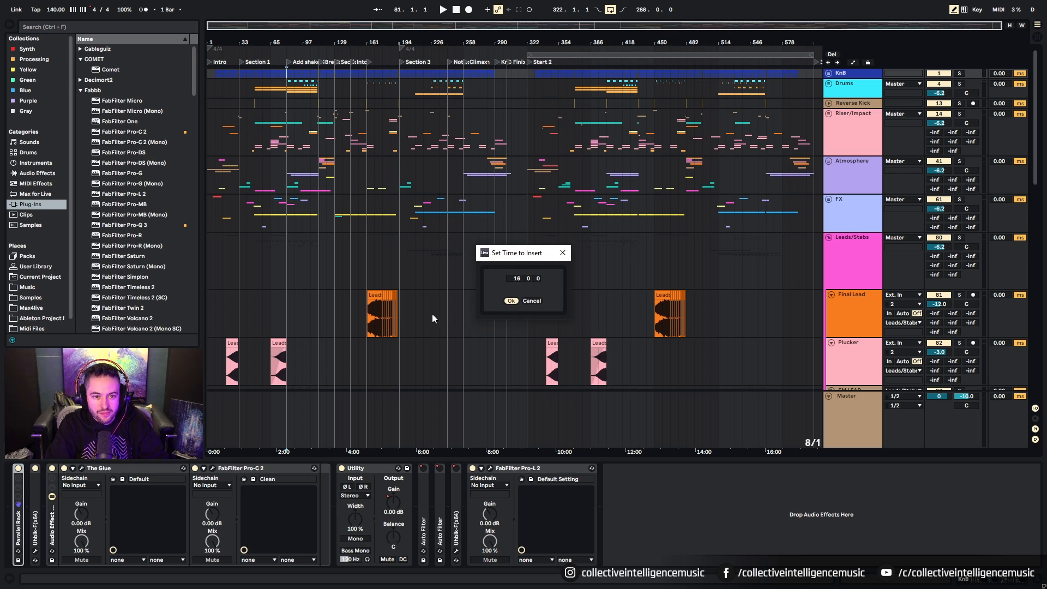
{"action": "key", "text": "Return"}
Inspect the inserted gap between bars 81 and 97, and undo the time insertion.
{"action": "left_click_drag", "start_coordinate": [282, 44], "coordinate": [448, 365]}
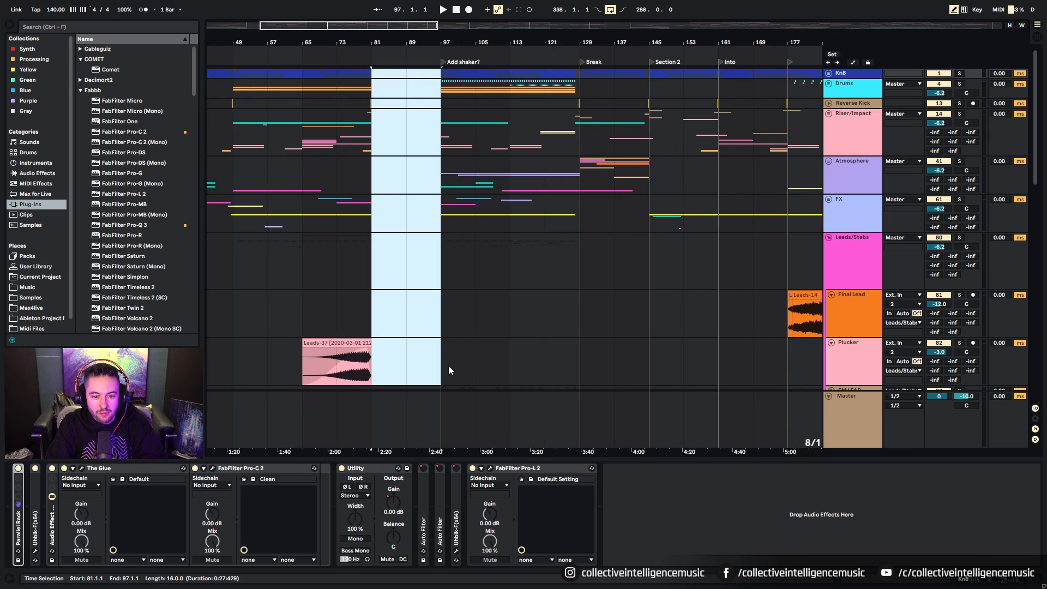
{"action": "left_click", "coordinate": [401, 175]}
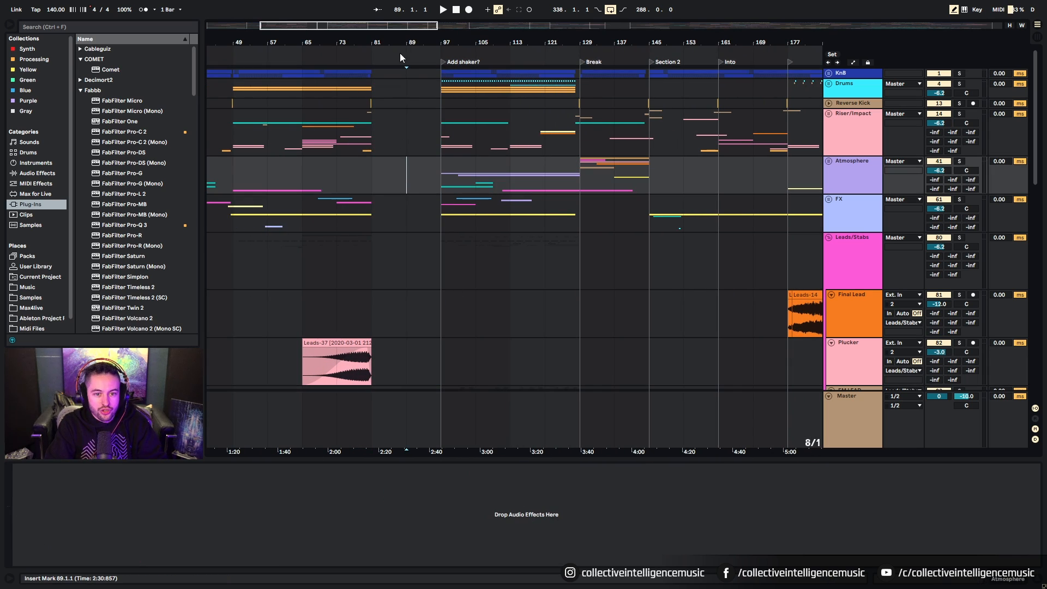
{"action": "key", "text": "ctrl+z"}
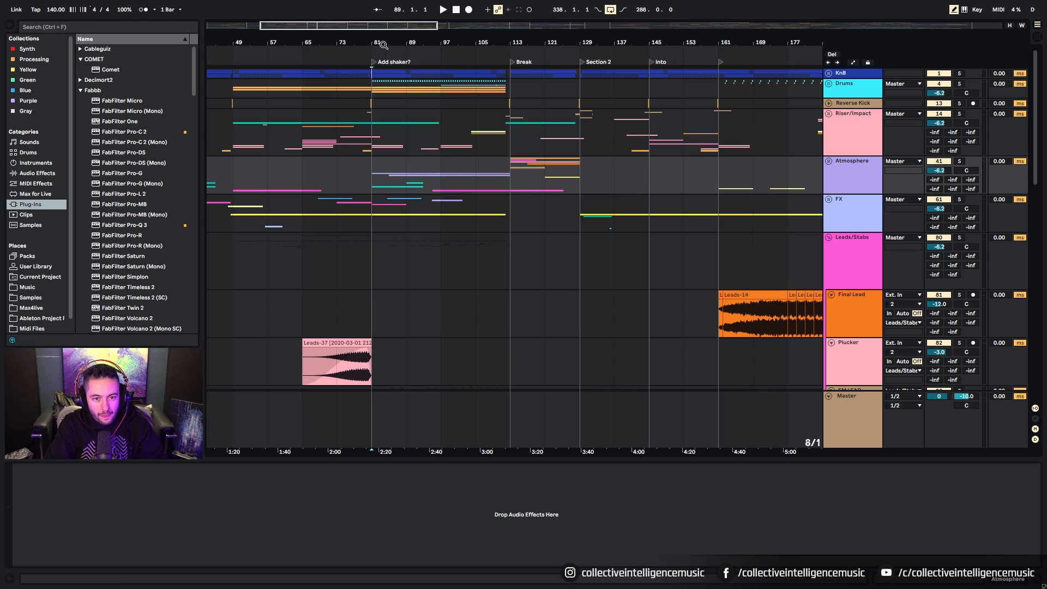
Cut the time from bar 81 to bar 113, between the "Add shaker?" and Break locators, out of the whole arrangement.
{"action": "left_click_drag", "start_coordinate": [374, 75], "coordinate": [507, 249]}
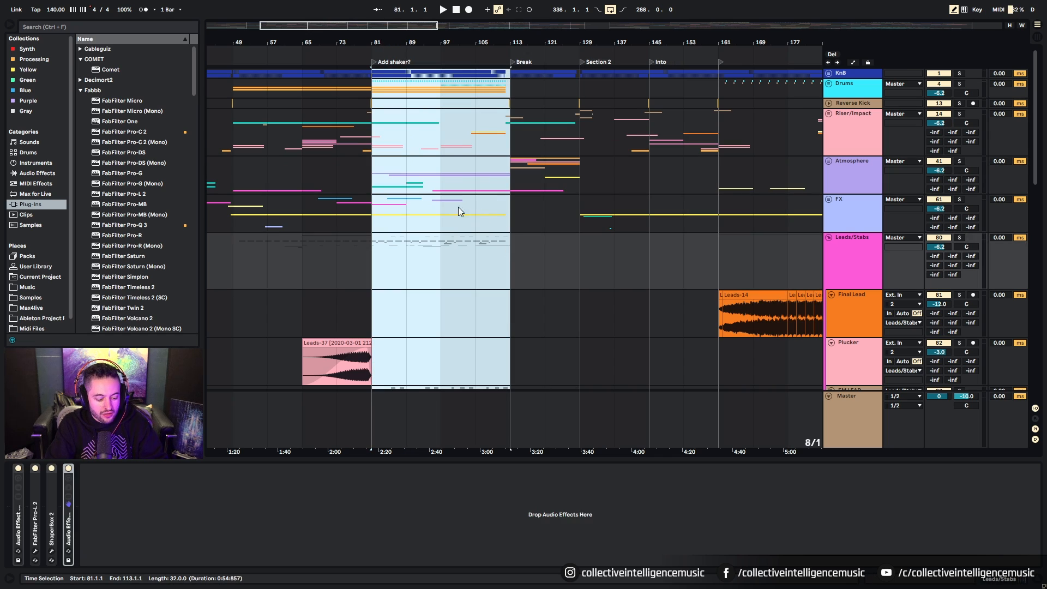
{"action": "key", "text": "F11"}
{"action": "left_click", "coordinate": [27, 17]}
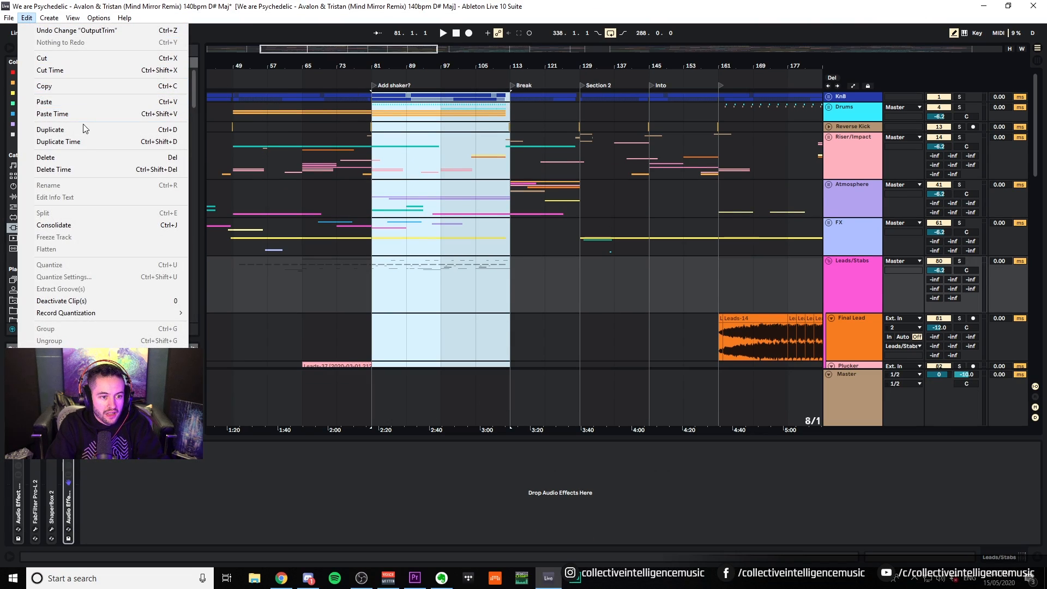
{"action": "left_click", "coordinate": [69, 68]}
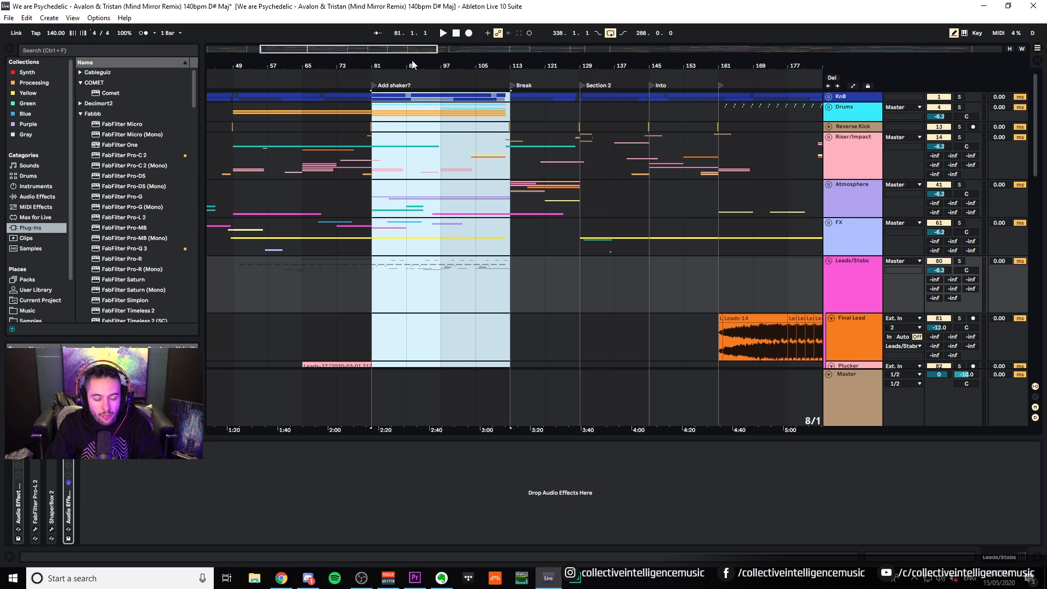
{"action": "key", "text": "ctrl+shift+x"}
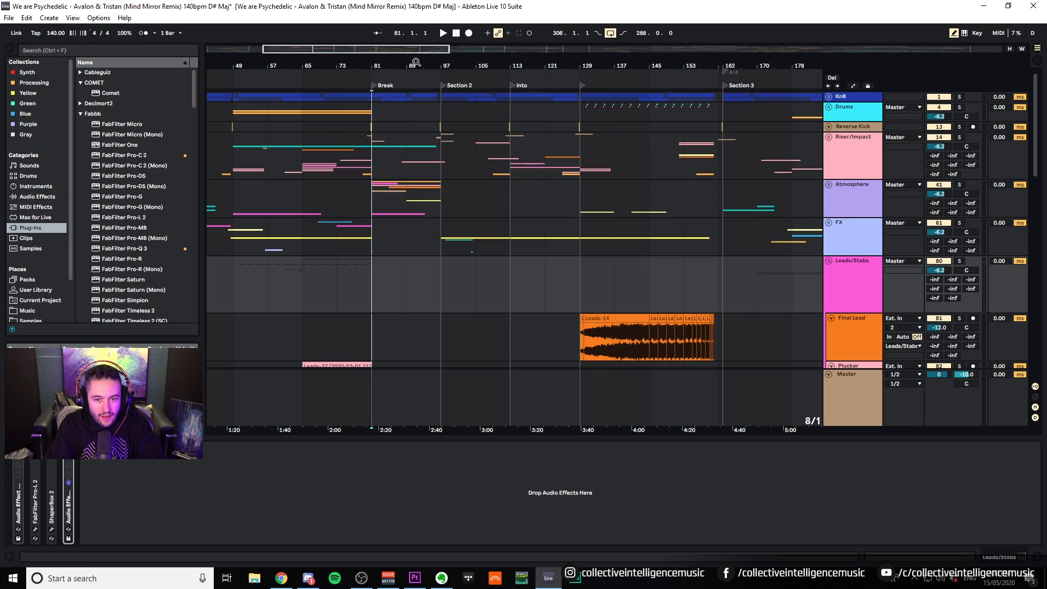
Paste the cut time into the arrangement at bar 129, at the locator following Into.
{"action": "left_click", "coordinate": [580, 100]}
{"action": "left_click", "coordinate": [28, 18]}
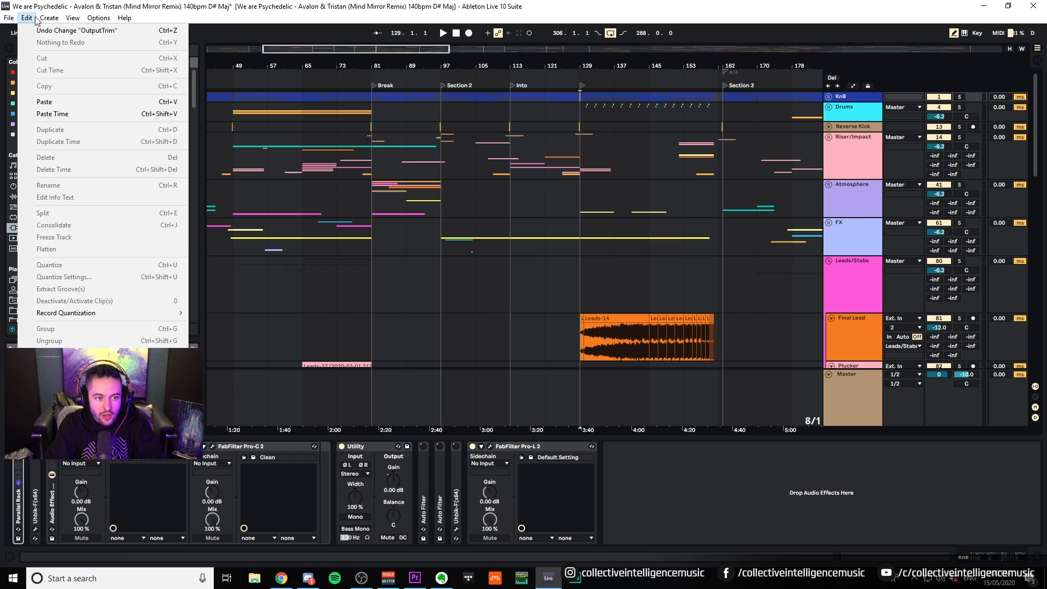
{"action": "left_click", "coordinate": [54, 114]}
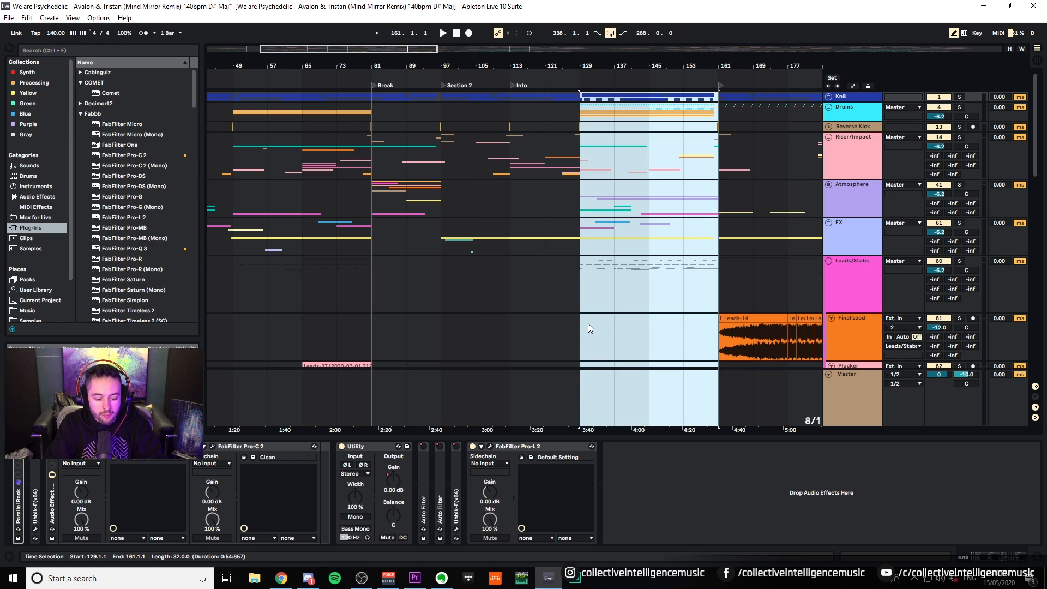
Review the available time-editing commands, clear the time selection, and return the window to full screen.
{"action": "left_click", "coordinate": [26, 17]}
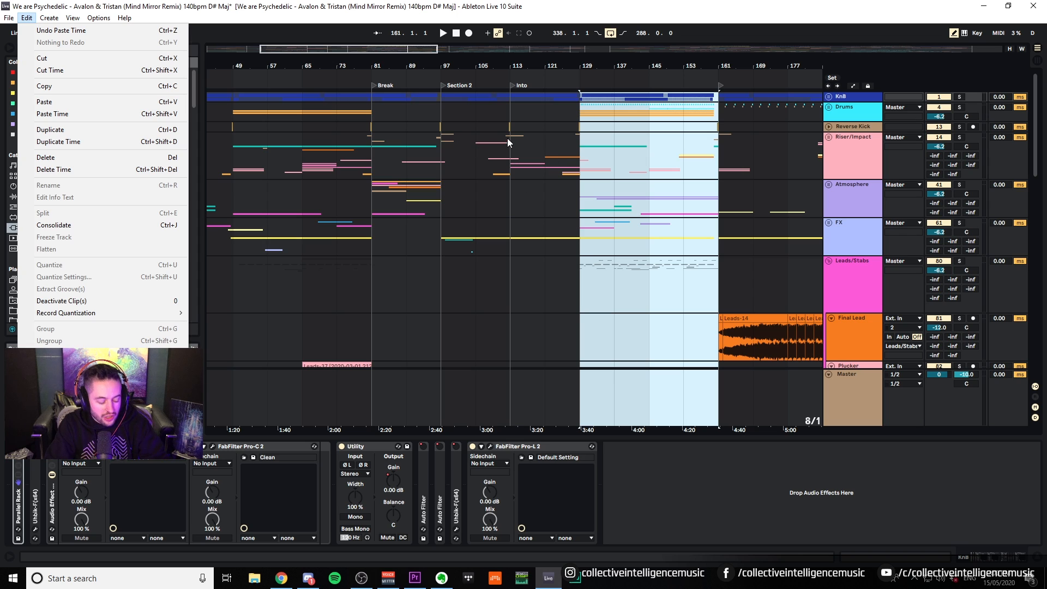
{"action": "left_click", "coordinate": [516, 218]}
{"action": "key", "text": "F11"}
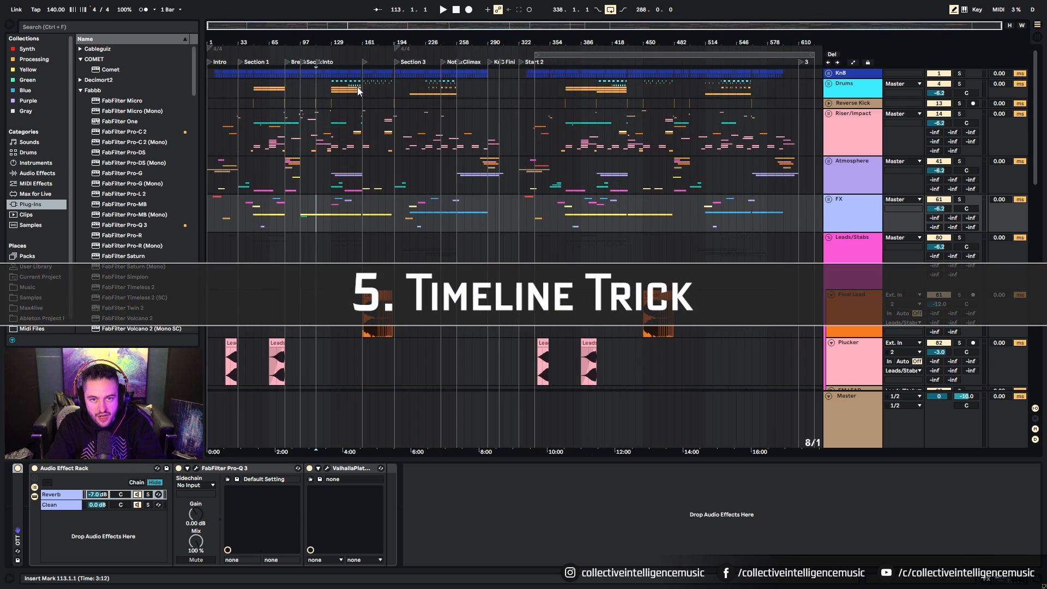
Select bars 161 to 193 on the Drums track, and place the insert marker at bar 194 where Section 3 starts.
{"action": "left_click_drag", "start_coordinate": [393, 39], "coordinate": [454, 88]}
{"action": "left_click_drag", "start_coordinate": [447, 42], "coordinate": [583, 17]}
{"action": "left_click_drag", "start_coordinate": [491, 42], "coordinate": [483, 17]}
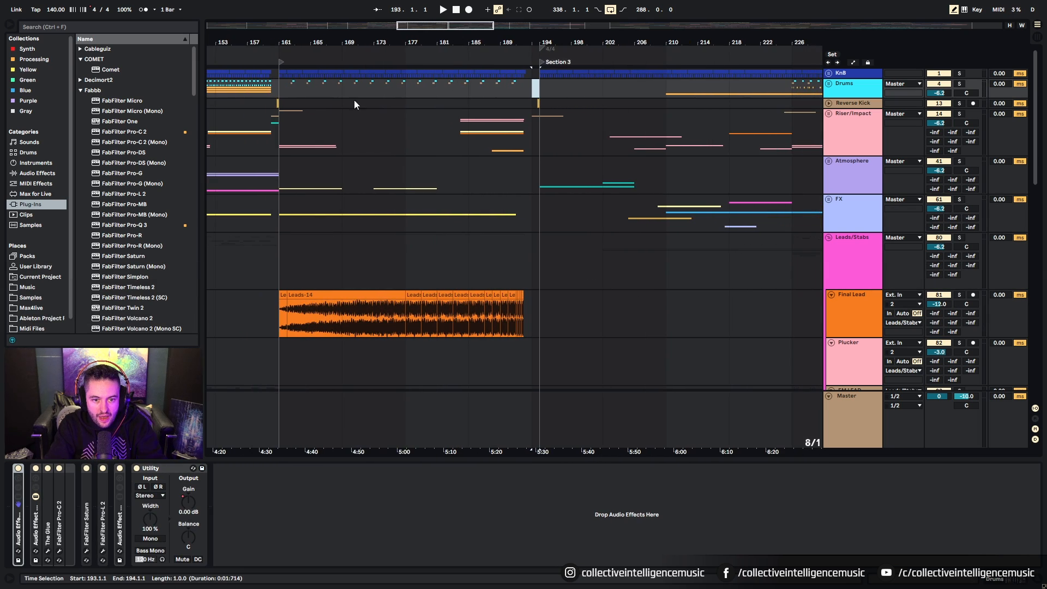
{"action": "left_click", "coordinate": [325, 88]}
{"action": "left_click_drag", "start_coordinate": [326, 87], "coordinate": [533, 93]}
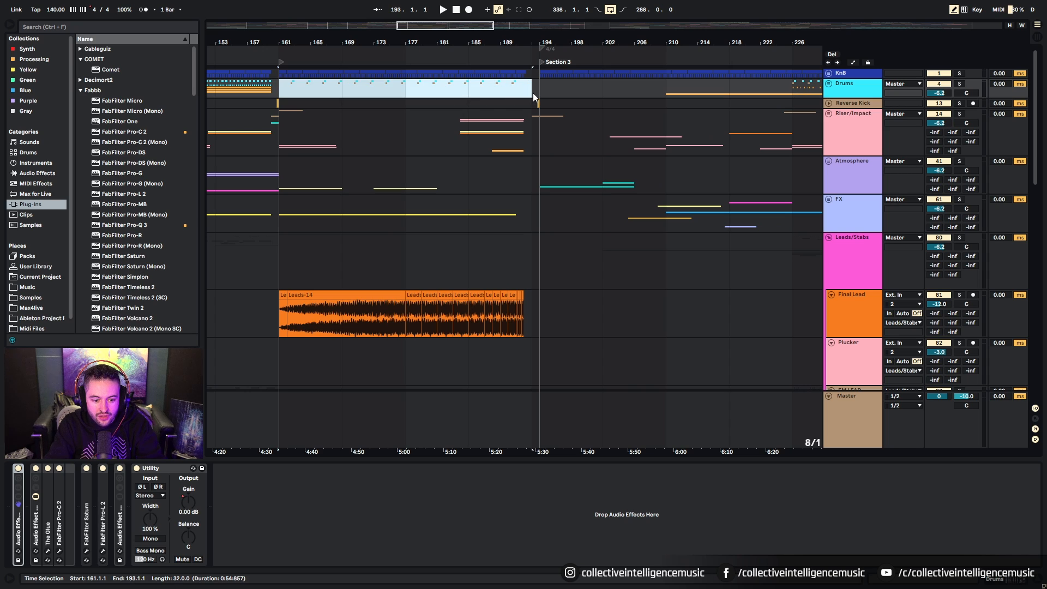
{"action": "left_click_drag", "start_coordinate": [287, 87], "coordinate": [529, 94]}
{"action": "left_click_drag", "start_coordinate": [535, 43], "coordinate": [545, 86]}
{"action": "left_click", "coordinate": [519, 100]}
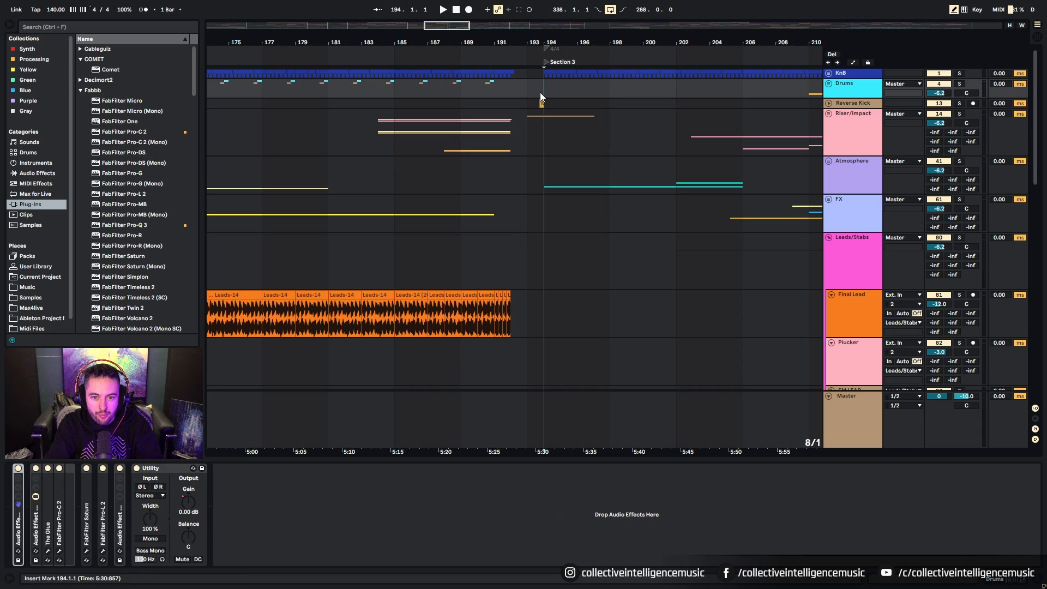
Check phrase lengths on the Drums track by selecting from bar 194 to 218 and to 210, and place the insert marker at bar 202.
{"action": "left_click_drag", "start_coordinate": [556, 44], "coordinate": [644, 90]}
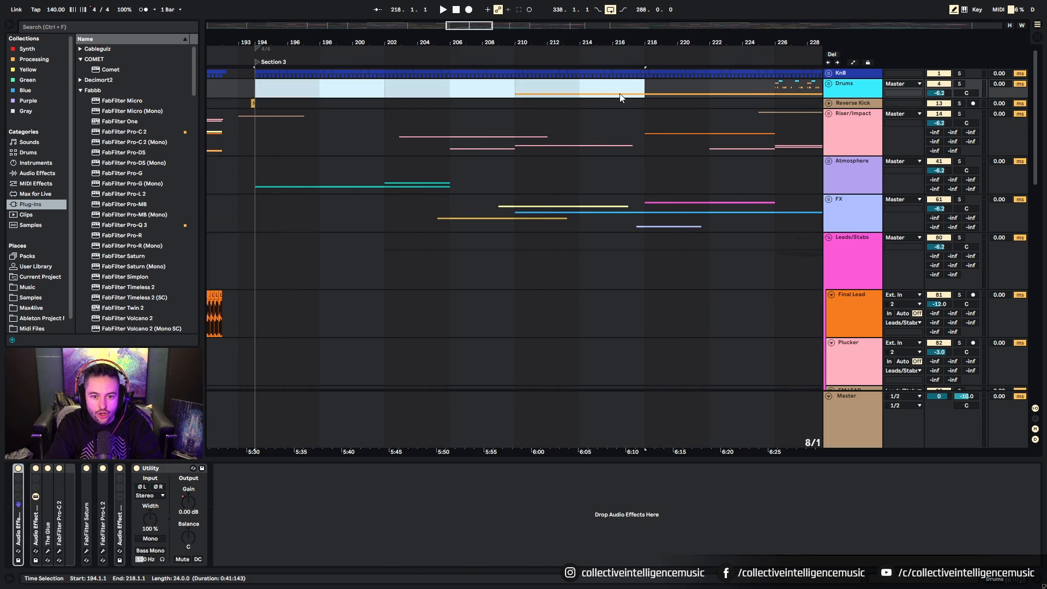
{"action": "left_click", "coordinate": [384, 90]}
{"action": "left_click_drag", "start_coordinate": [254, 87], "coordinate": [515, 90]}
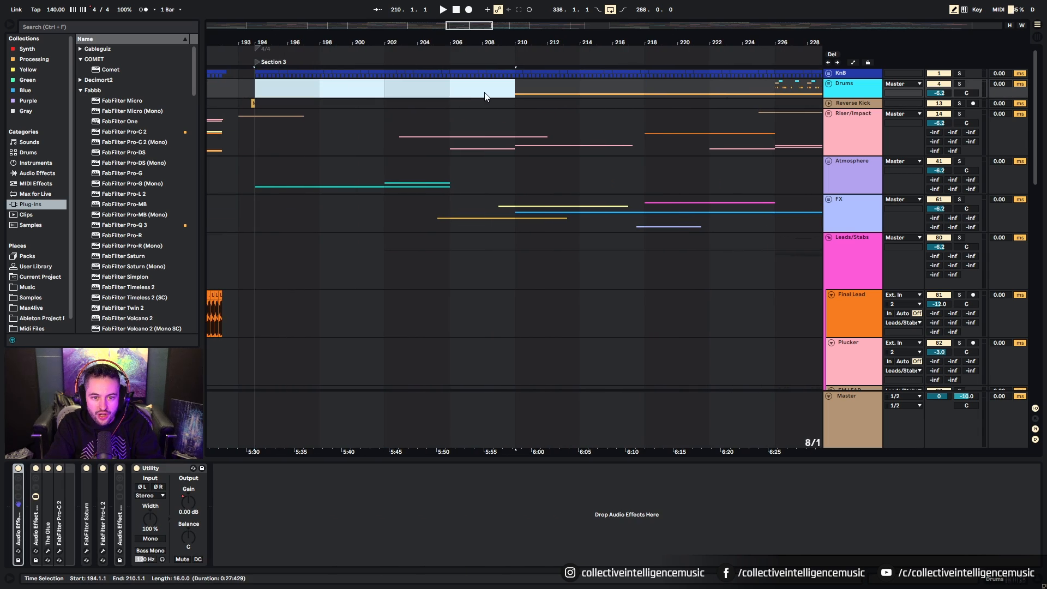
{"action": "left_click", "coordinate": [515, 90]}
{"action": "left_click_drag", "start_coordinate": [261, 87], "coordinate": [645, 87]}
{"action": "left_click", "coordinate": [385, 89]}
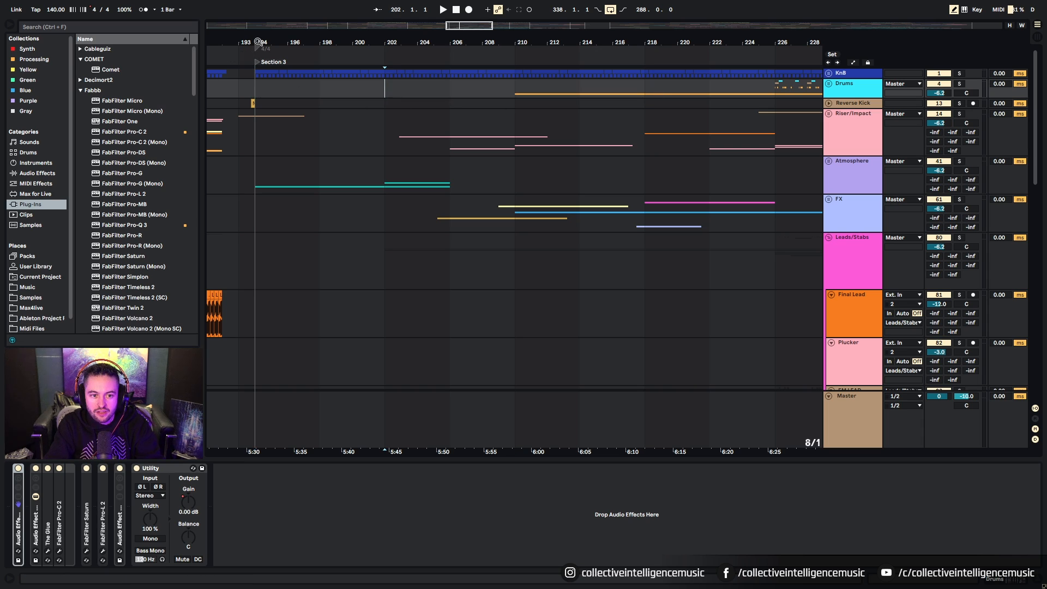
Review the options of the time signature change at bar 194 and place the insert marker there, at the start of Section 3.
{"action": "mouse_move", "coordinate": [258, 37]}
{"action": "left_mouse_down"}
{"action": "mouse_move", "coordinate": [258, 54]}
{"action": "mouse_move", "coordinate": [298, 58]}
{"action": "left_mouse_up"}
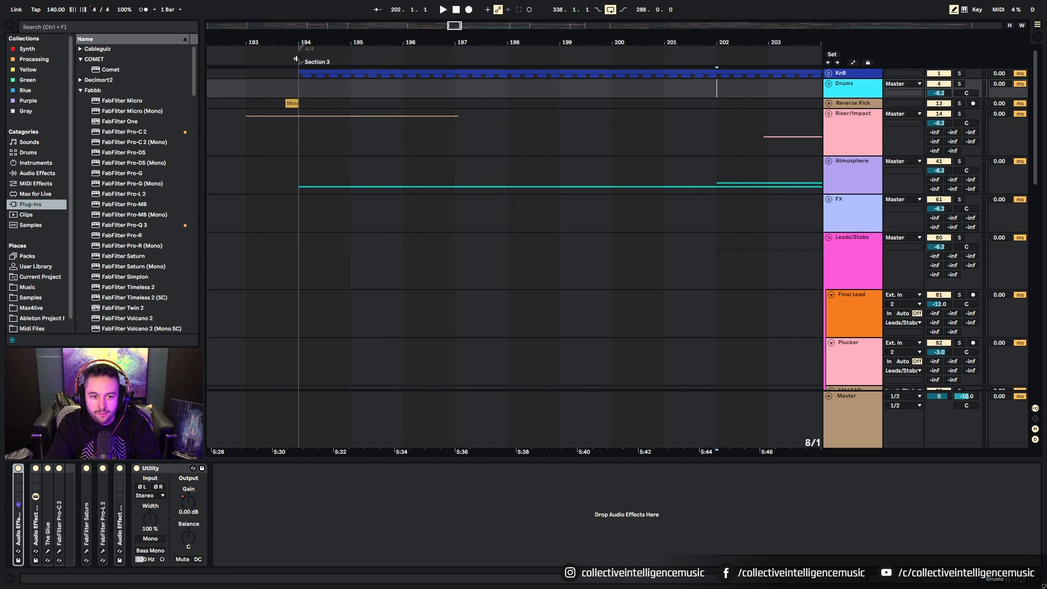
{"action": "right_click", "coordinate": [301, 49]}
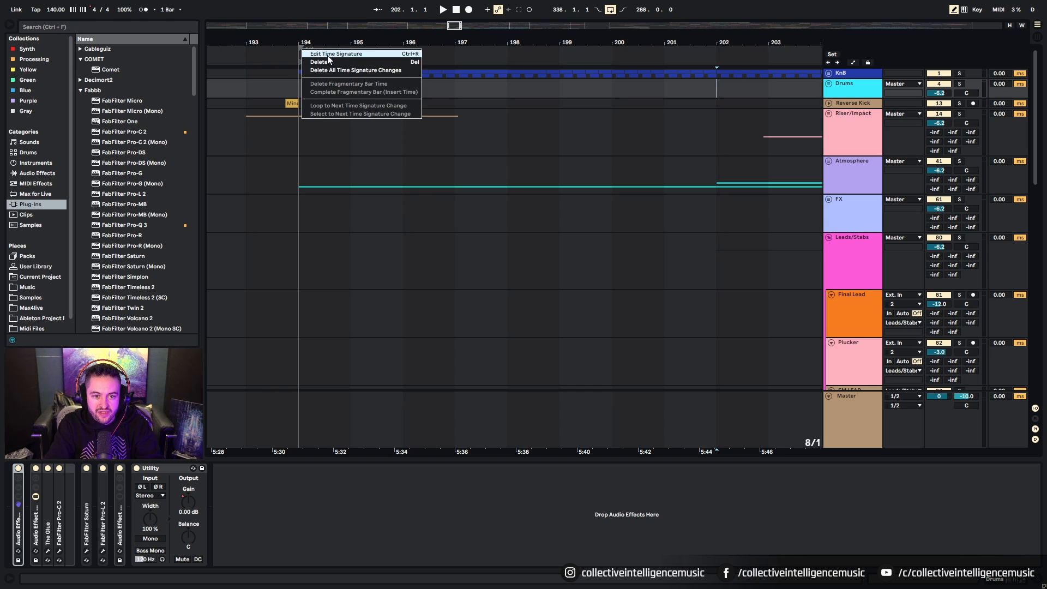
{"action": "left_click", "coordinate": [291, 70]}
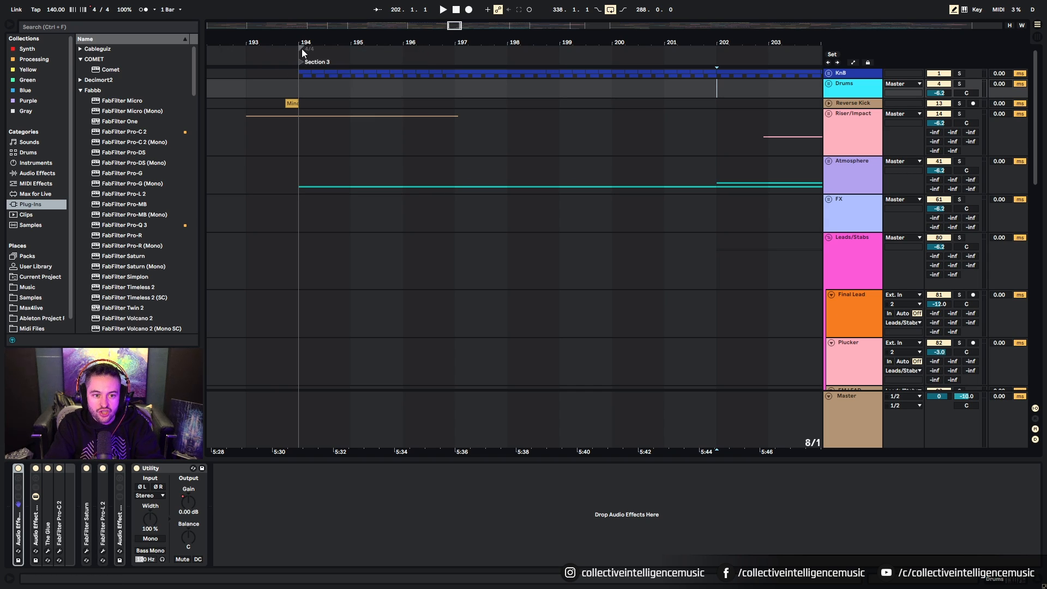
{"action": "right_click", "coordinate": [302, 49]}
{"action": "left_click", "coordinate": [299, 44]}
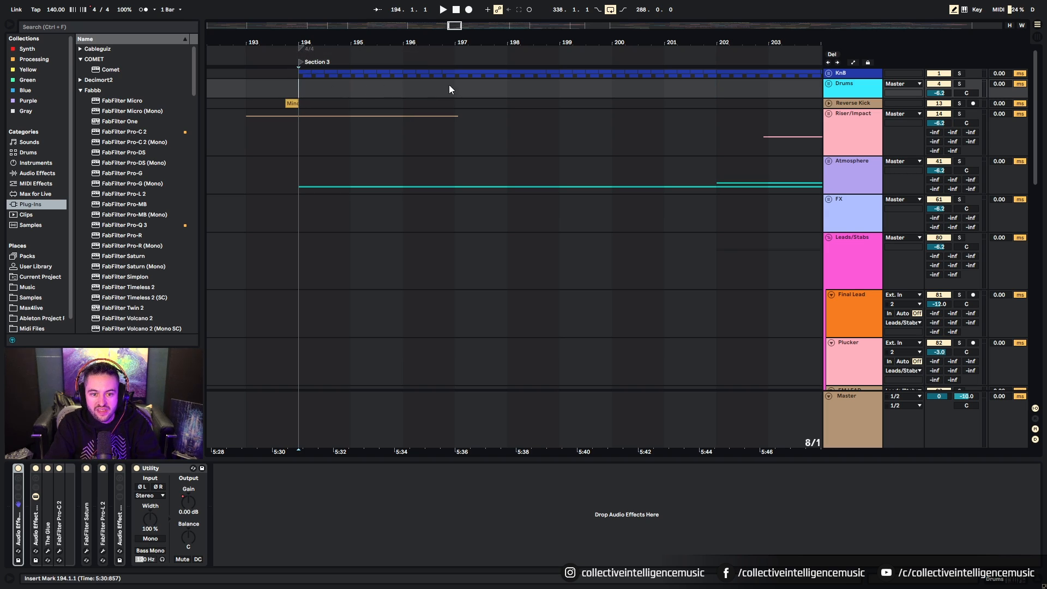
Set the fixed grid to 4 bars and test selections on the Drums track from bar 193 to 194 and from bar 194 to 198.
{"action": "left_click", "coordinate": [565, 92]}
{"action": "right_click", "coordinate": [569, 94]}
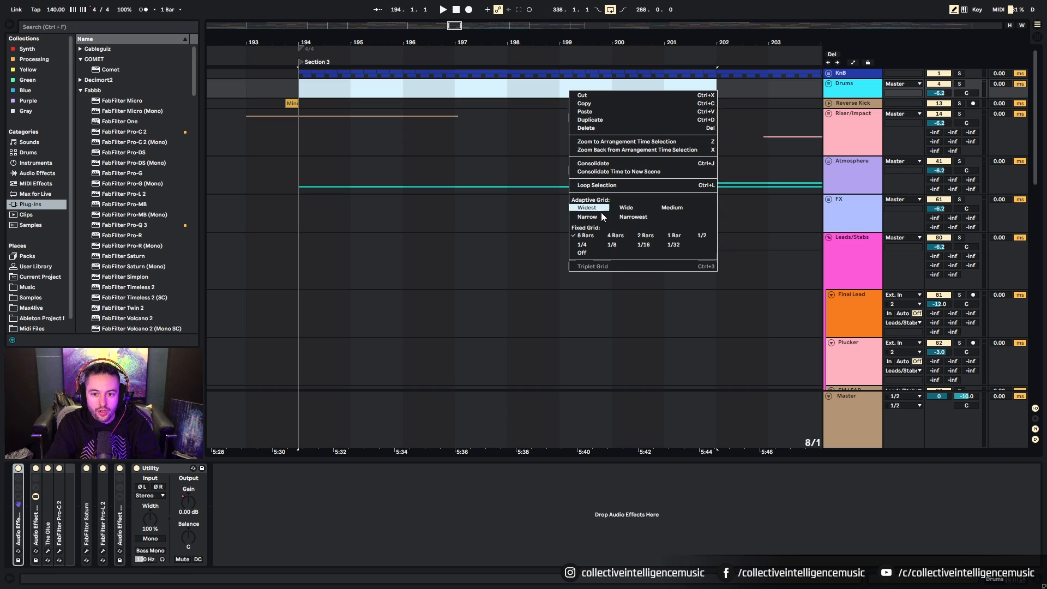
{"action": "left_click", "coordinate": [564, 207]}
{"action": "left_click_drag", "start_coordinate": [312, 88], "coordinate": [484, 95]}
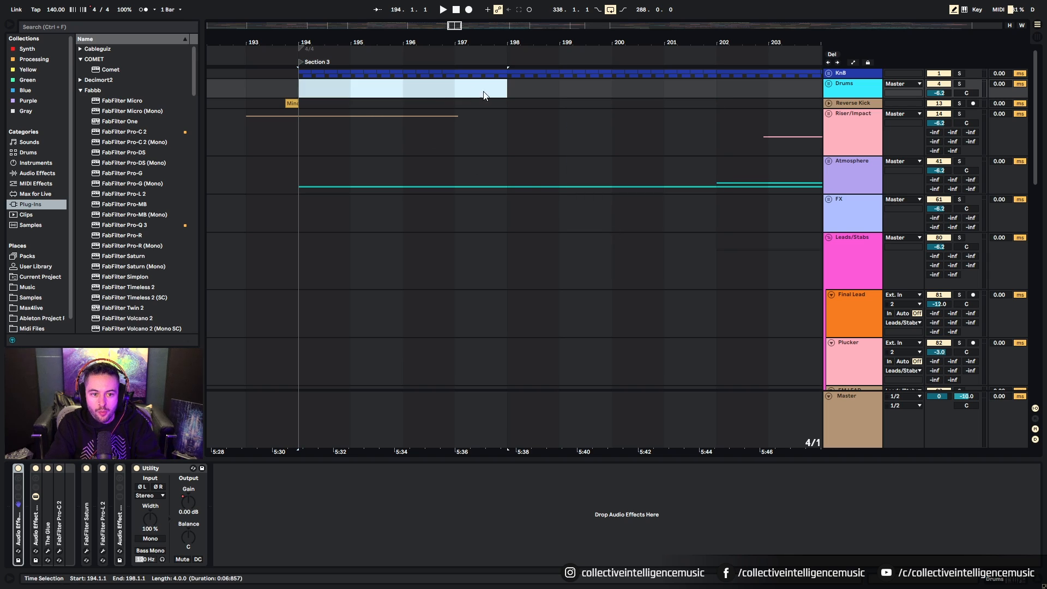
{"action": "left_click_drag", "start_coordinate": [253, 92], "coordinate": [300, 86]}
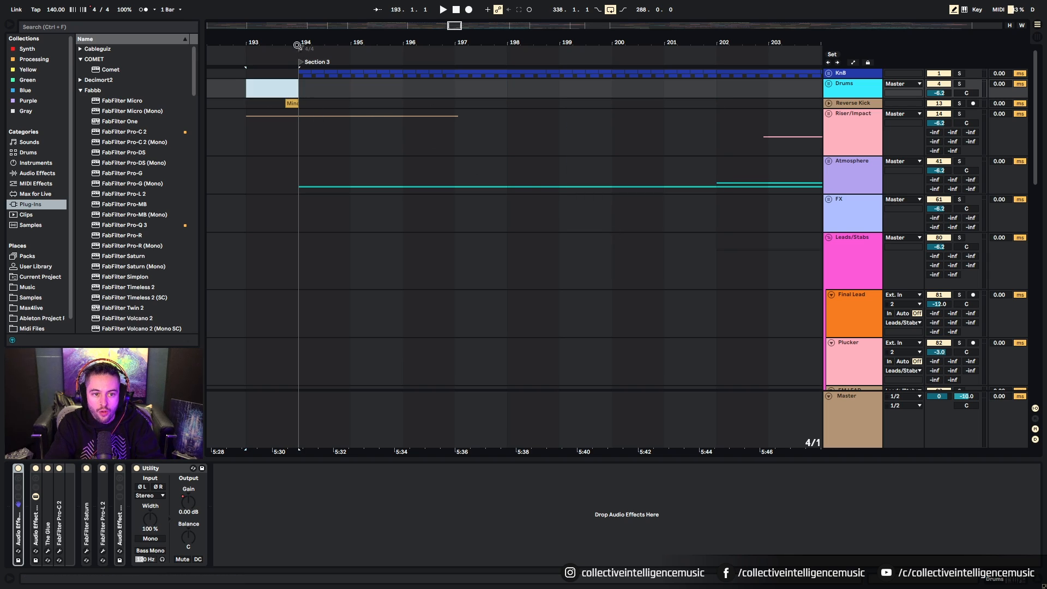
{"action": "key", "text": "minus"}
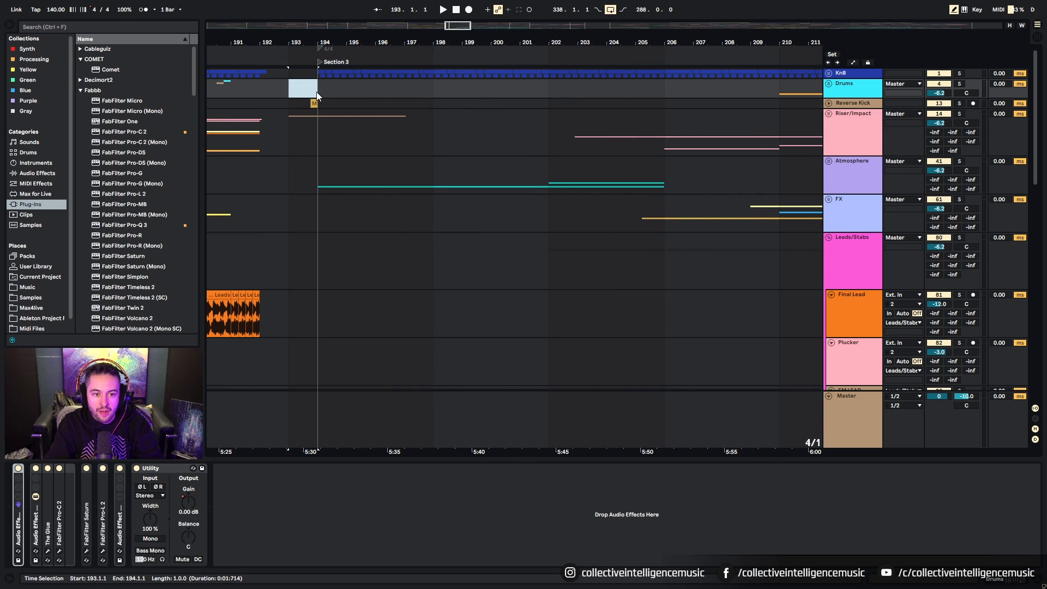
{"action": "left_click_drag", "start_coordinate": [317, 91], "coordinate": [472, 85]}
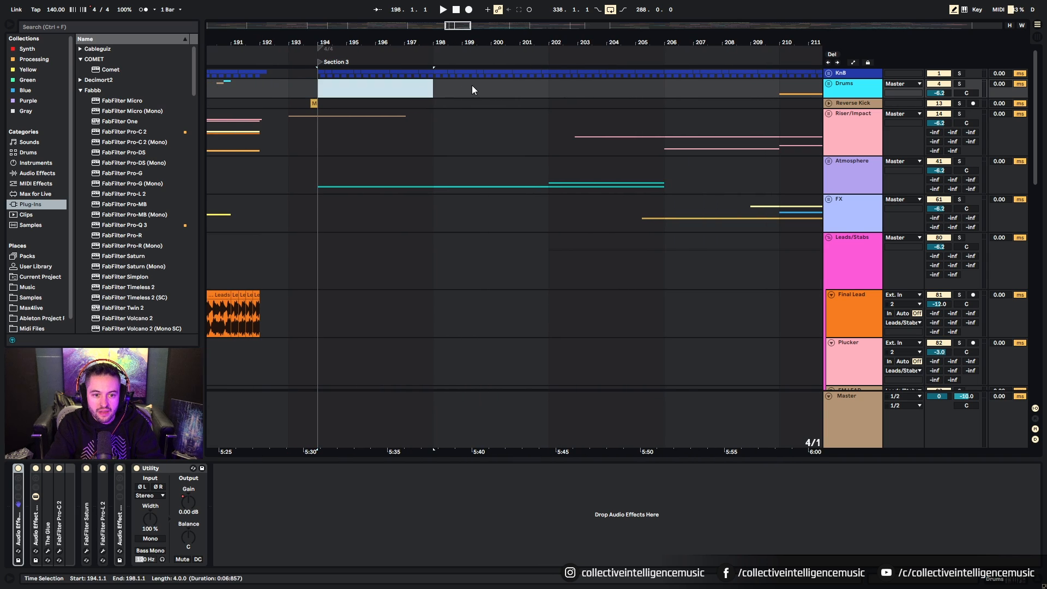
Delete the time signature change at the start of Section 3 and select bars 193 to 197 on the Drums track.
{"action": "right_click", "coordinate": [322, 48]}
{"action": "left_click", "coordinate": [338, 61]}
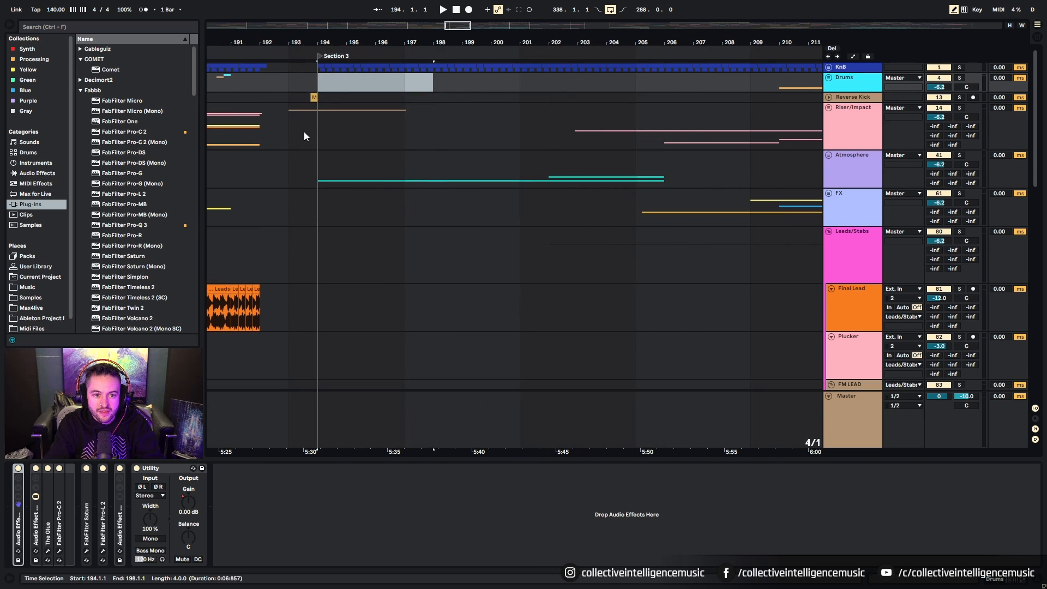
{"action": "left_click", "coordinate": [290, 81]}
{"action": "left_click_drag", "start_coordinate": [290, 81], "coordinate": [519, 83]}
{"action": "left_click", "coordinate": [323, 87]}
{"action": "left_click_drag", "start_coordinate": [290, 87], "coordinate": [404, 86]}
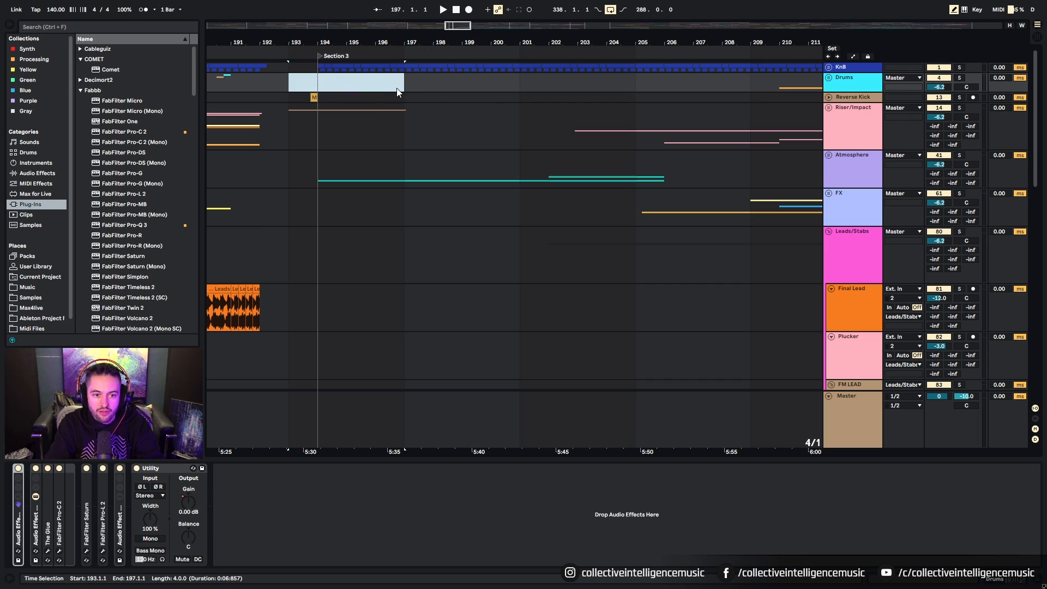
Select the single bar before Section 3 on the Drums track, and the range from bar 194 to 209.
{"action": "left_click", "coordinate": [344, 87]}
{"action": "left_click_drag", "start_coordinate": [289, 90], "coordinate": [309, 83]}
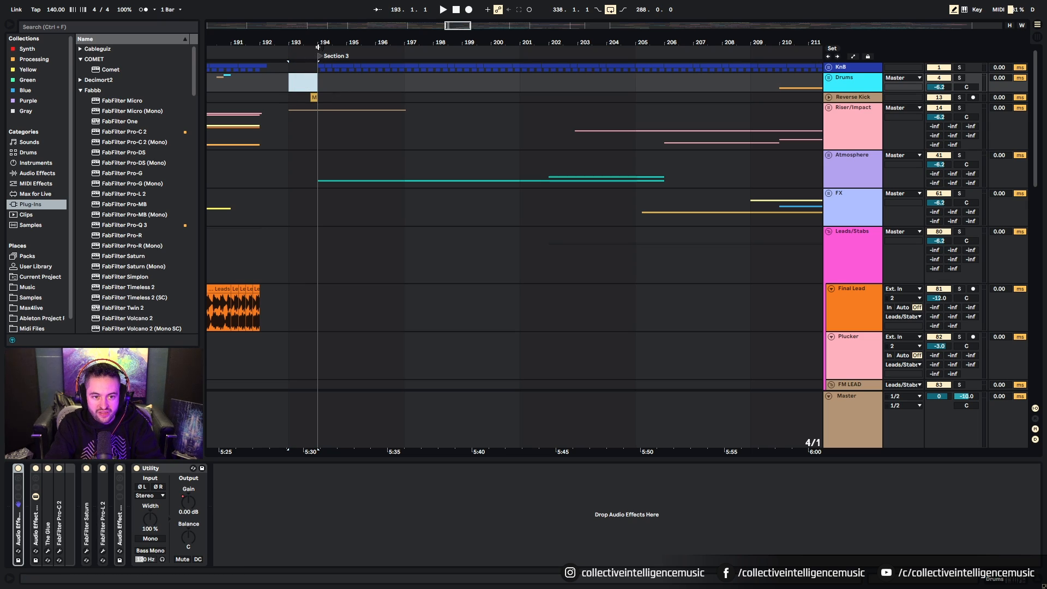
{"action": "right_click", "coordinate": [319, 48]}
{"action": "left_click", "coordinate": [321, 83]}
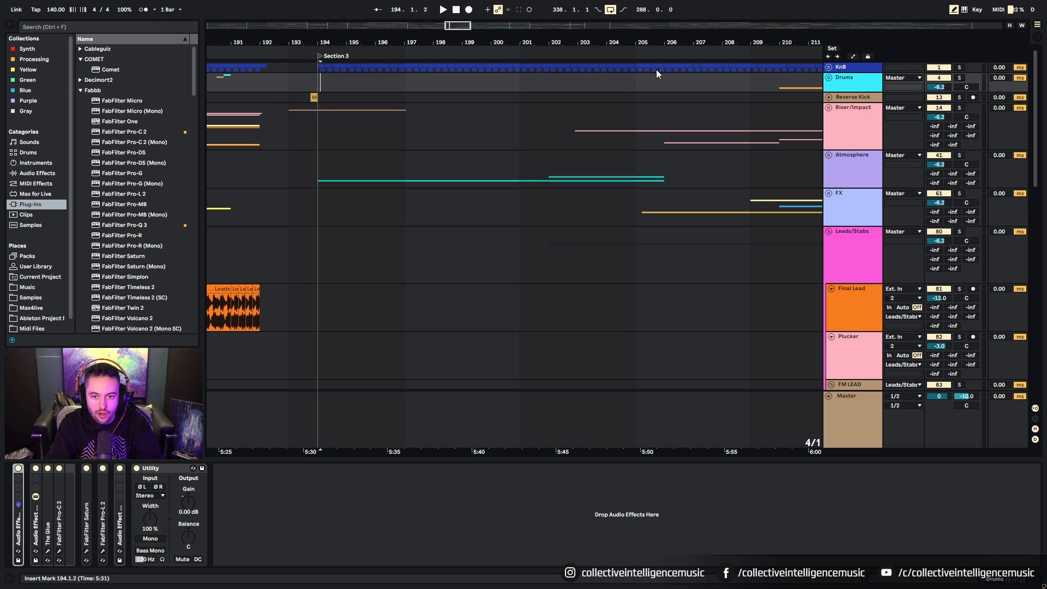
{"action": "left_click_drag", "start_coordinate": [329, 89], "coordinate": [731, 87]}
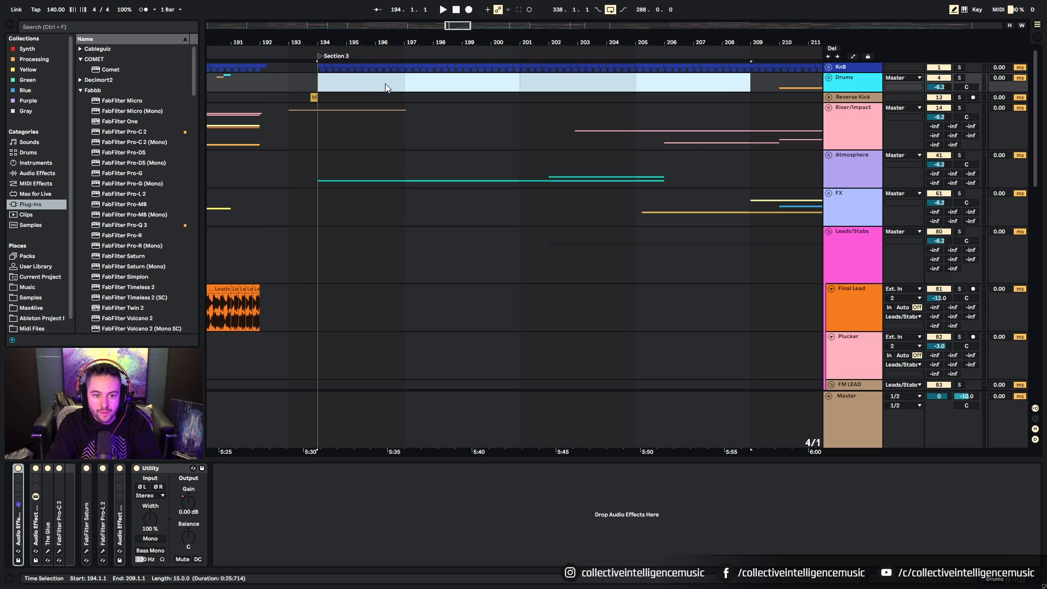
Insert a 4/4 time signature change for Section 3 and align it to bar 194 using a fixed grid of 1 bar.
{"action": "right_click", "coordinate": [320, 48]}
{"action": "left_click", "coordinate": [323, 53]}
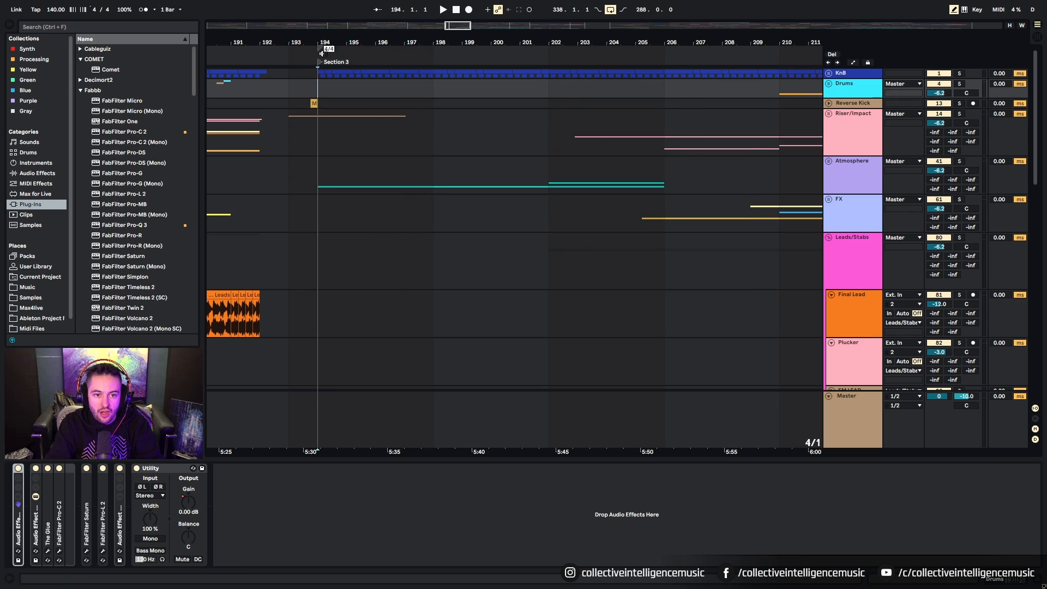
{"action": "left_click_drag", "start_coordinate": [324, 49], "coordinate": [316, 48]}
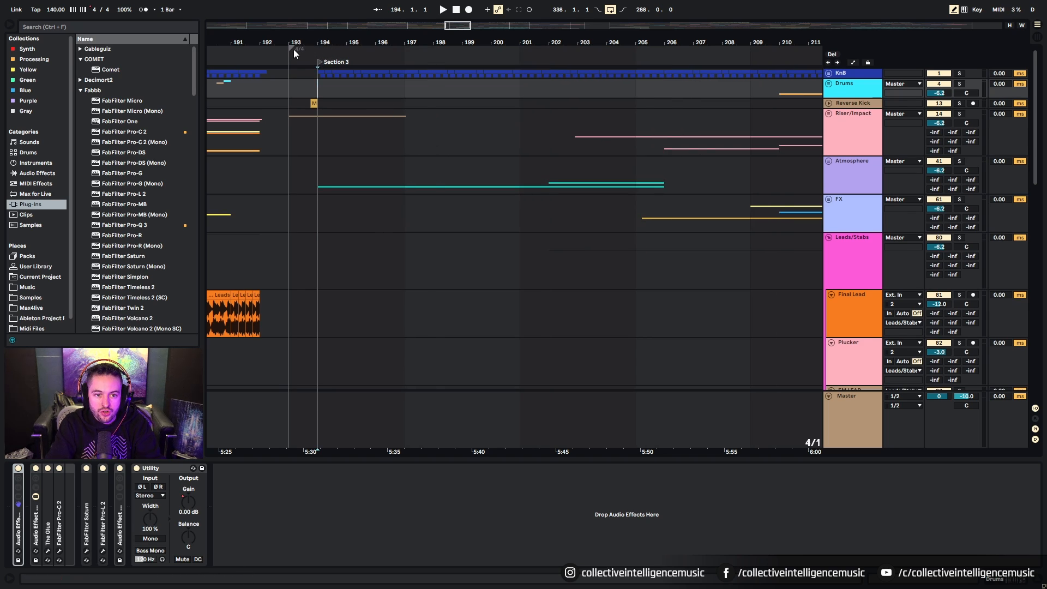
{"action": "right_click", "coordinate": [368, 88]}
{"action": "left_click", "coordinate": [472, 170]}
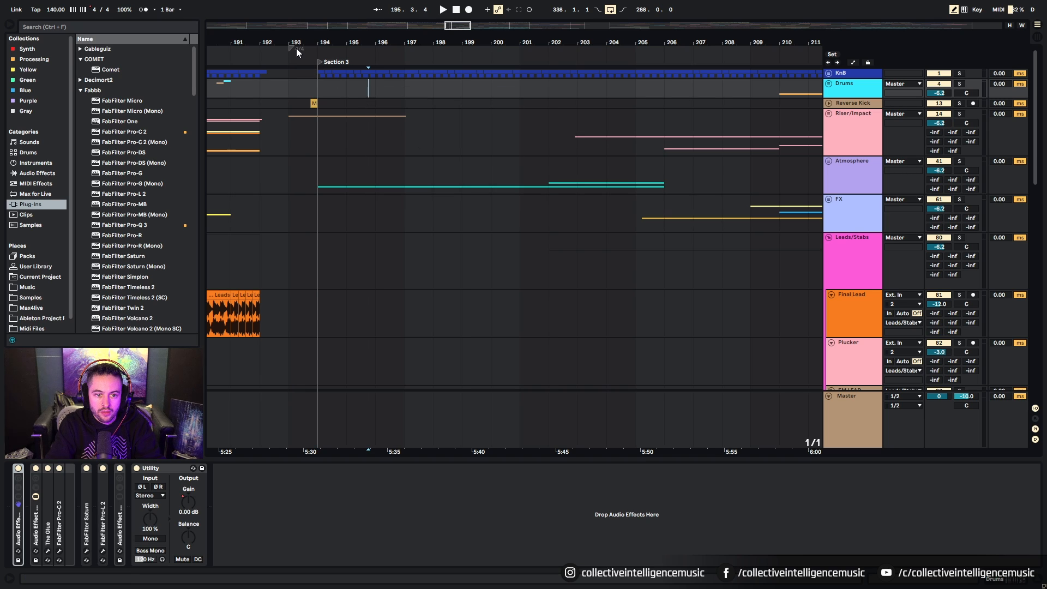
{"action": "mouse_move", "coordinate": [296, 48]}
{"action": "left_mouse_down"}
{"action": "mouse_move", "coordinate": [318, 50]}
{"action": "mouse_move", "coordinate": [352, 86]}
{"action": "left_mouse_up"}
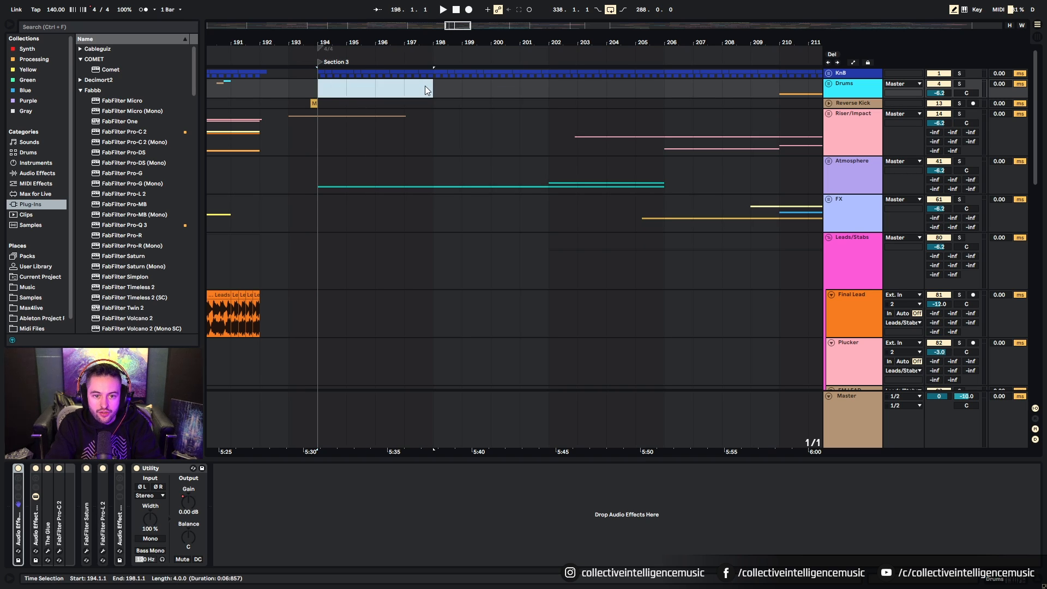
Set the fixed grid to 8 bars and select bars 194 to 210 on the Drums track.
{"action": "left_click_drag", "start_coordinate": [429, 86], "coordinate": [545, 88]}
{"action": "left_click", "coordinate": [342, 86]}
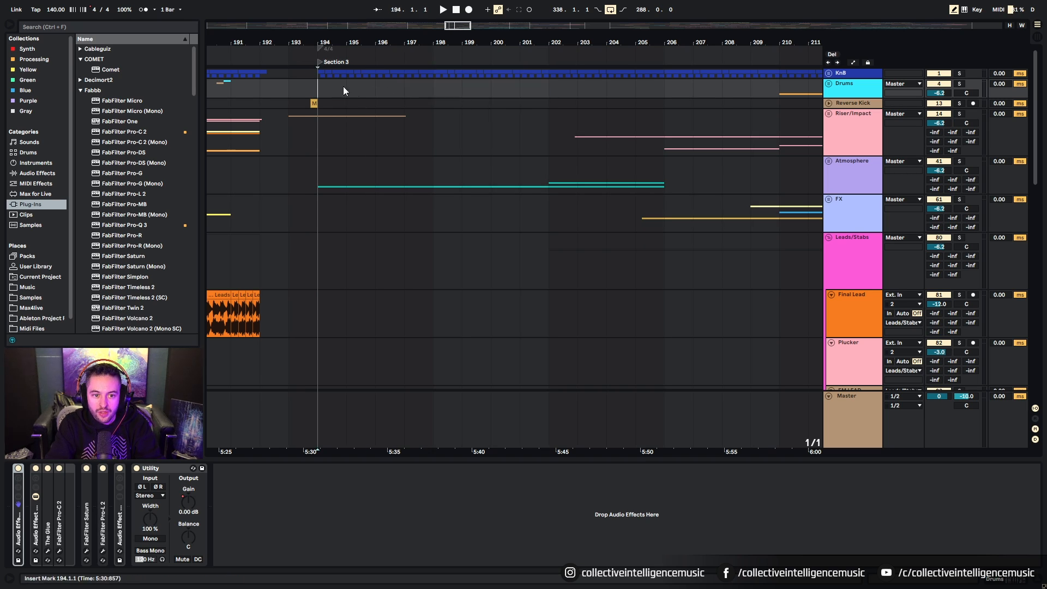
{"action": "left_click_drag", "start_coordinate": [344, 88], "coordinate": [780, 92]}
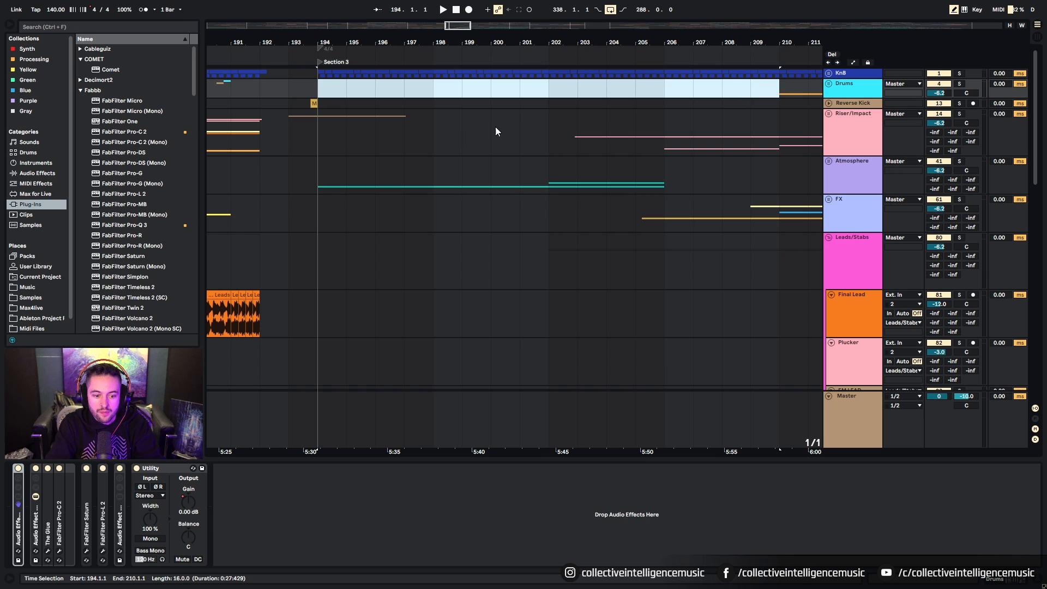
{"action": "right_click", "coordinate": [694, 91]}
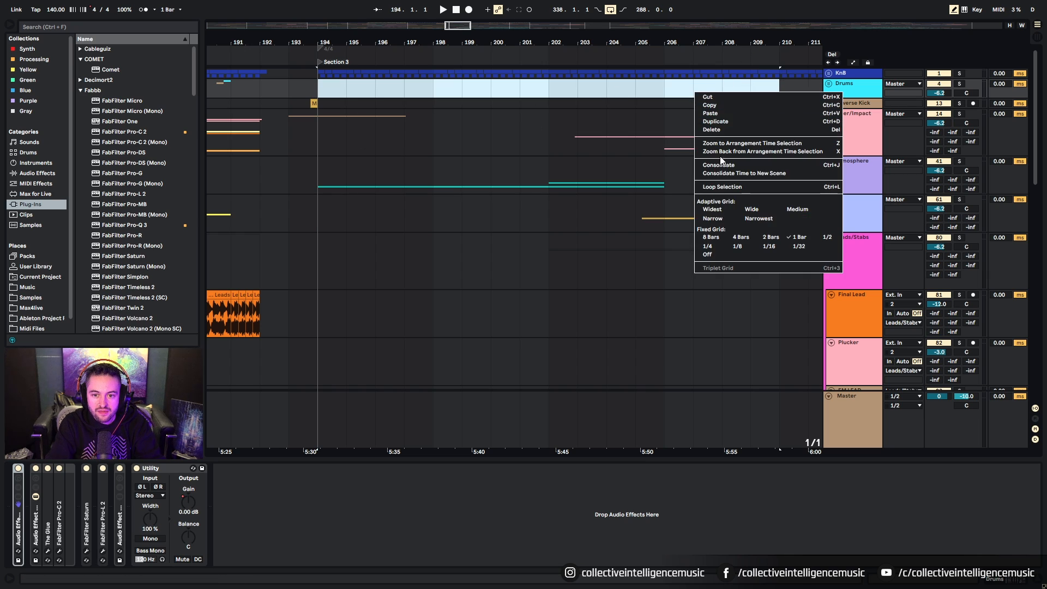
{"action": "left_click", "coordinate": [714, 238]}
{"action": "left_click_drag", "start_coordinate": [371, 97], "coordinate": [711, 97]}
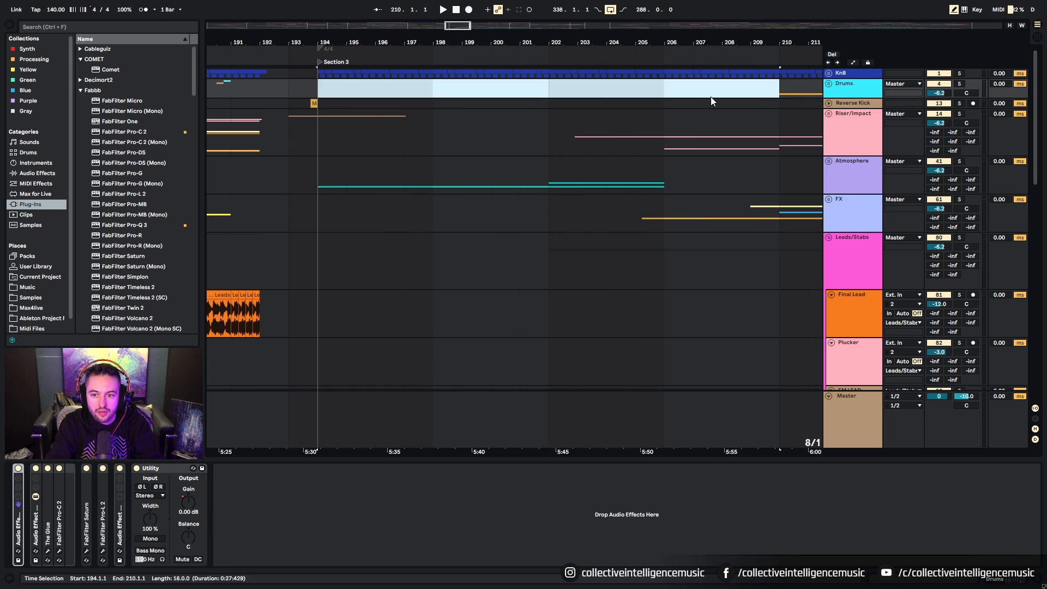
Select the one bar before Section 3 on the Drums track, and the eight bars from 185 to 193.
{"action": "left_click_drag", "start_coordinate": [293, 89], "coordinate": [313, 87]}
{"action": "left_click_drag", "start_coordinate": [311, 40], "coordinate": [573, 36]}
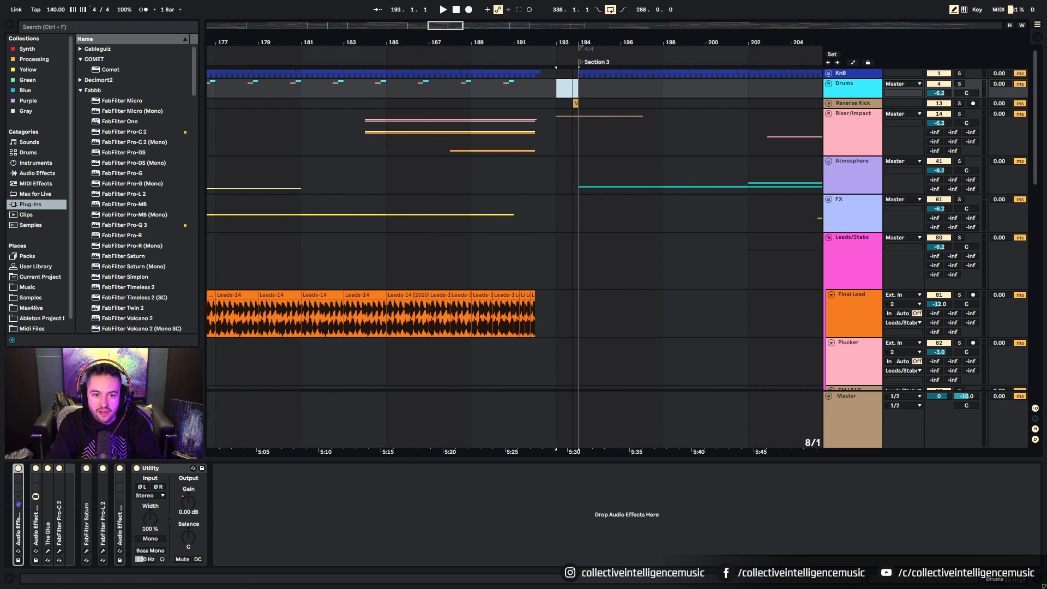
{"action": "left_click", "coordinate": [543, 89]}
{"action": "left_click_drag", "start_coordinate": [542, 89], "coordinate": [393, 94]}
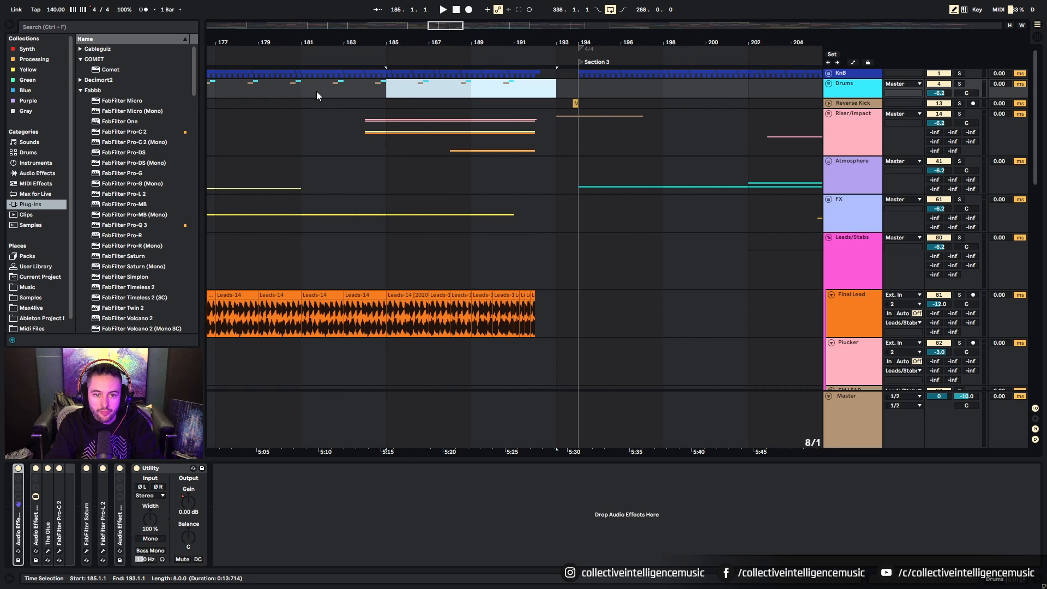
{"action": "left_click_drag", "start_coordinate": [557, 87], "coordinate": [397, 92]}
Select bars 161 to 193 on the Drums track, and place the insert marker at bar 194 where Section 3 starts.
{"action": "left_click_drag", "start_coordinate": [423, 42], "coordinate": [607, 36]}
{"action": "left_click_drag", "start_coordinate": [369, 43], "coordinate": [404, 24]}
{"action": "left_click_drag", "start_coordinate": [330, 94], "coordinate": [521, 89]}
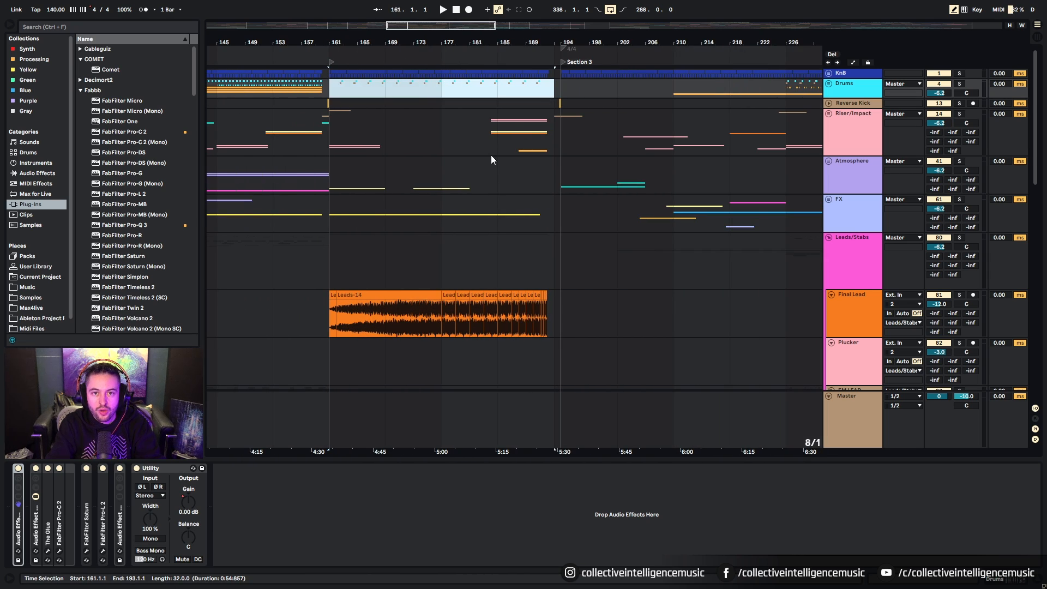
{"action": "left_click", "coordinate": [554, 87]}
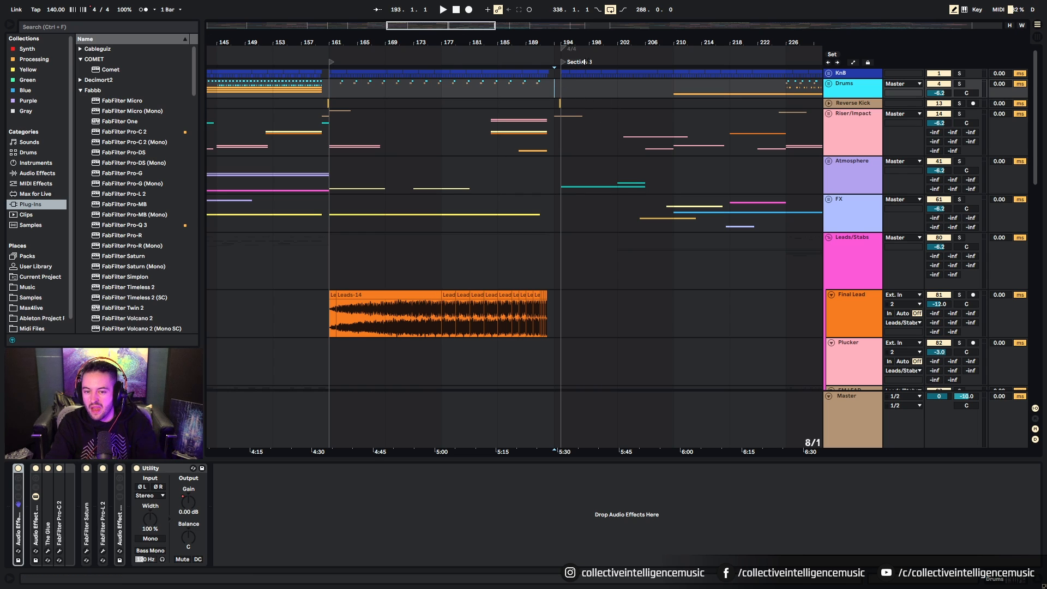
{"action": "left_click_drag", "start_coordinate": [577, 42], "coordinate": [576, 50]}
{"action": "left_click_drag", "start_coordinate": [559, 92], "coordinate": [716, 84]}
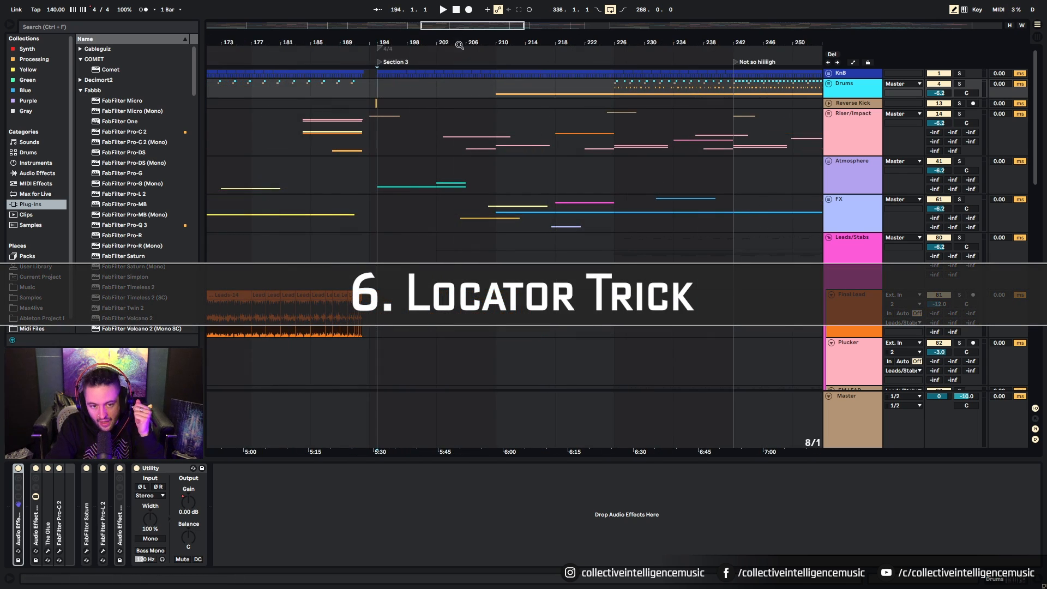
Loop from the Section 3 locator to the next locator, and select bars 194 to 242 on the Drums track.
{"action": "right_click", "coordinate": [378, 62]}
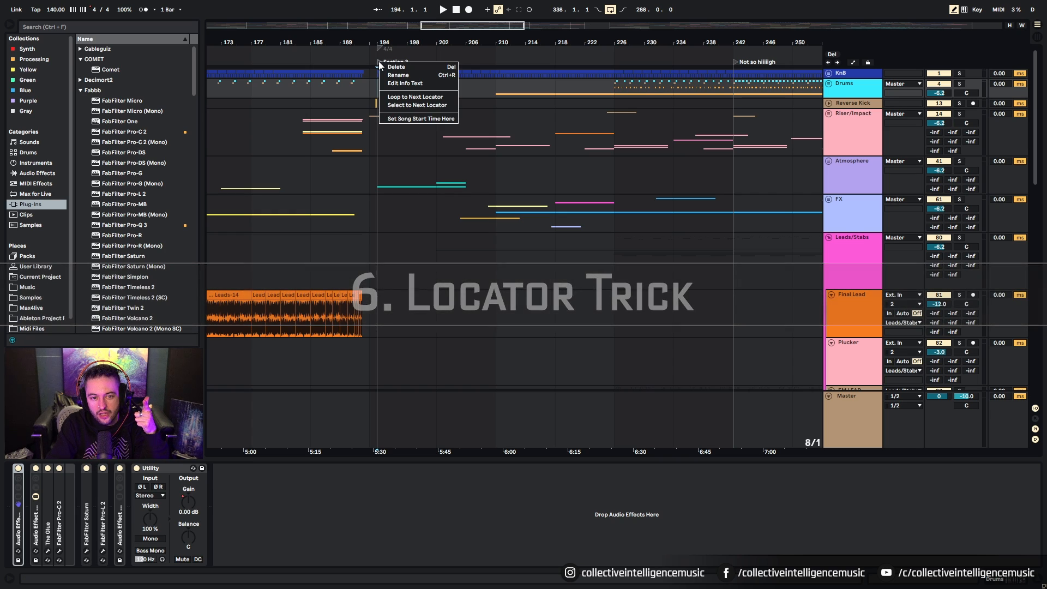
{"action": "left_click", "coordinate": [398, 96]}
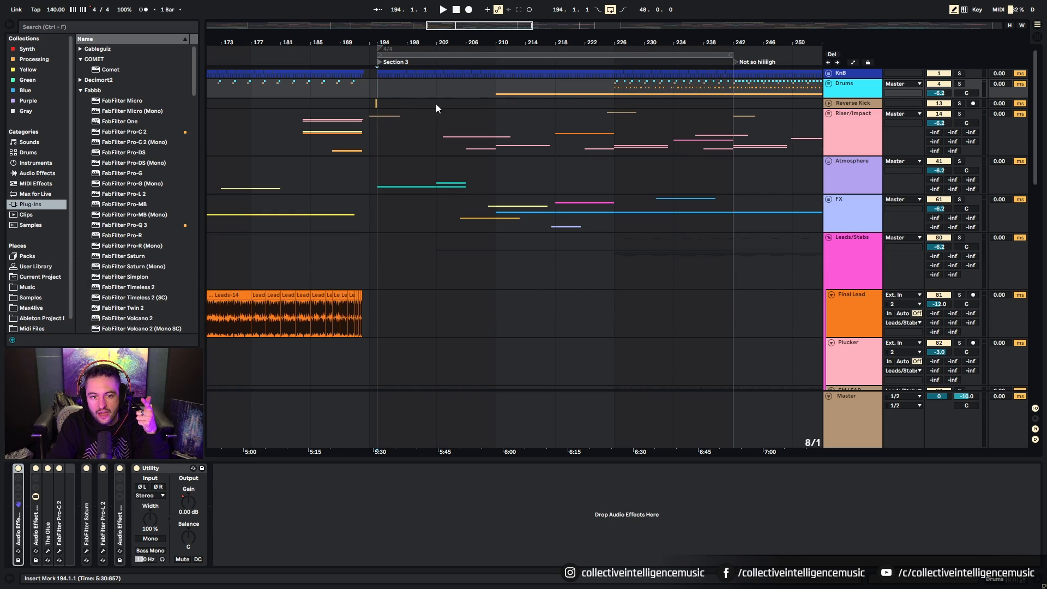
{"action": "left_click_drag", "start_coordinate": [397, 91], "coordinate": [715, 90]}
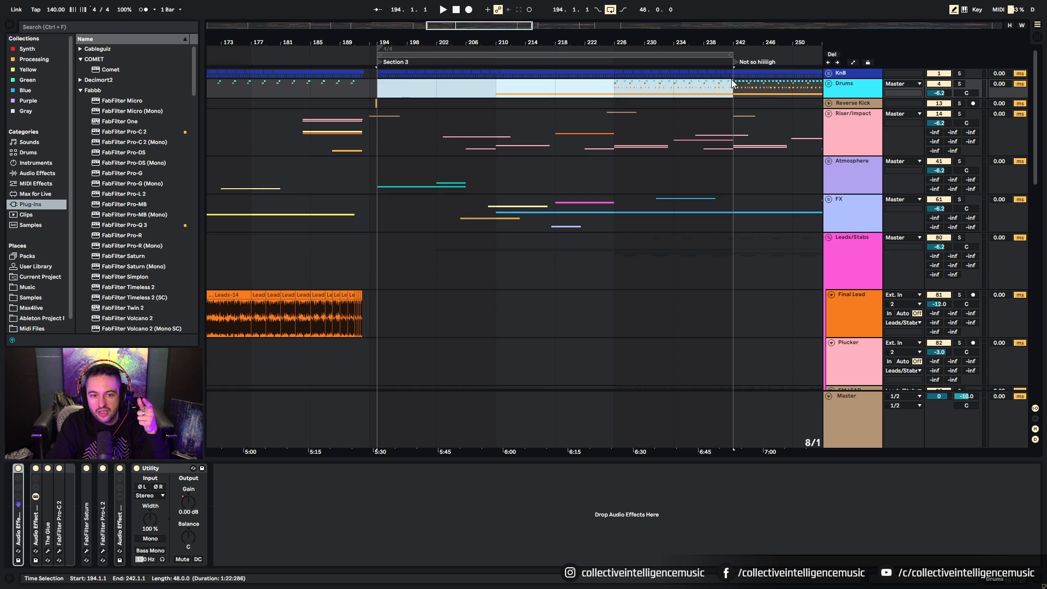
Add a locator at bar 185, and set both the loop and the time selection from it to the next locator.
{"action": "right_click", "coordinate": [310, 55]}
{"action": "left_click", "coordinate": [321, 84]}
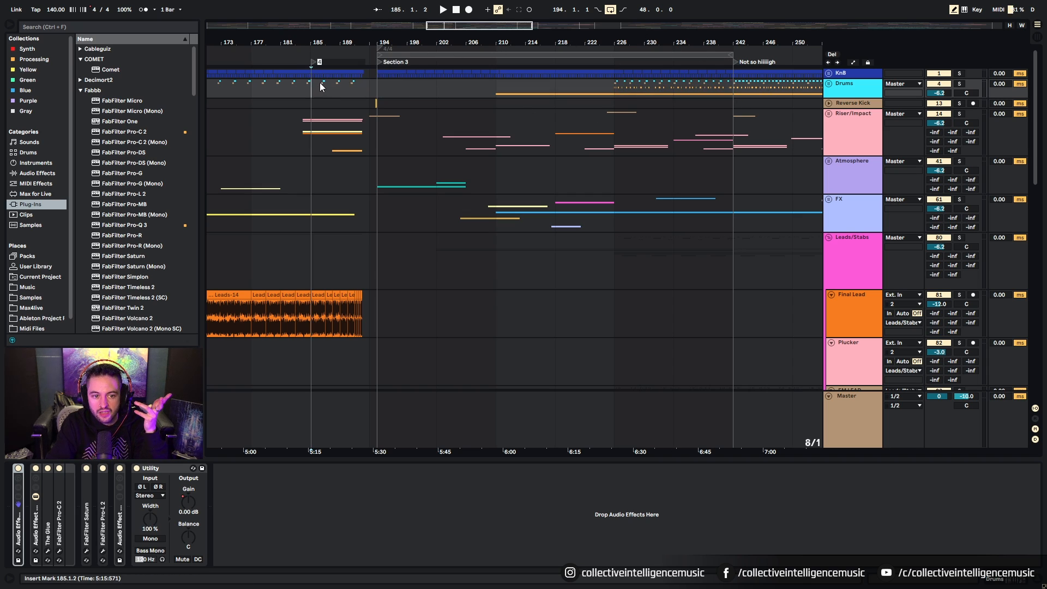
{"action": "right_click", "coordinate": [314, 63]}
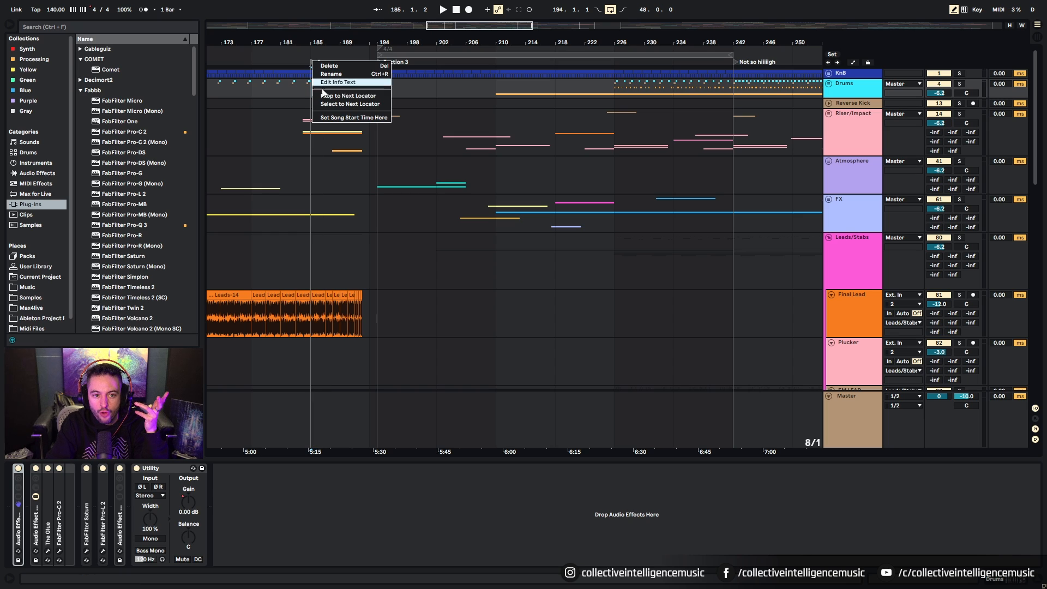
{"action": "left_click", "coordinate": [334, 98]}
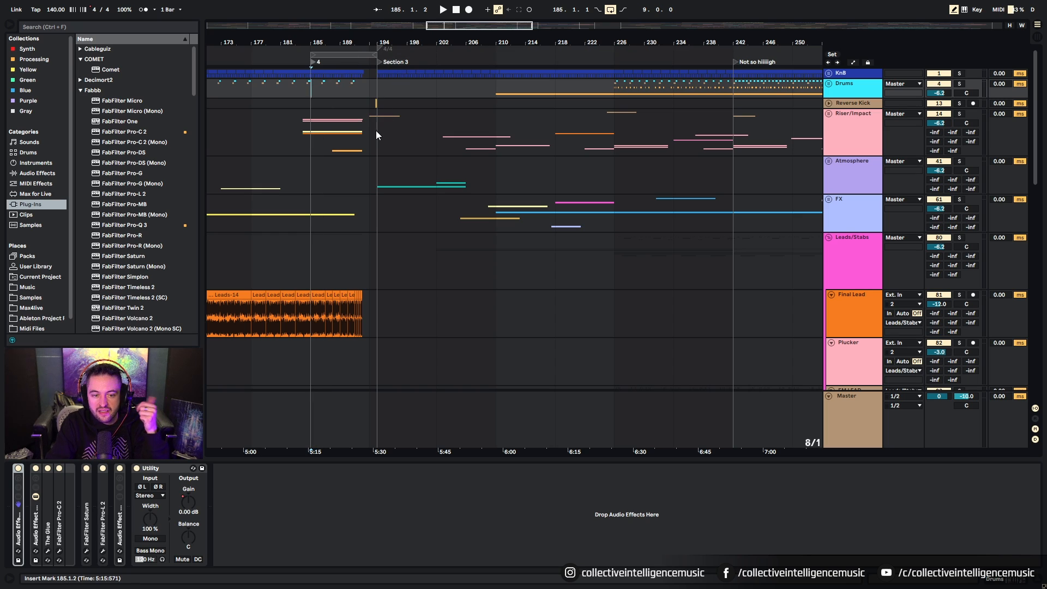
{"action": "right_click", "coordinate": [312, 63]}
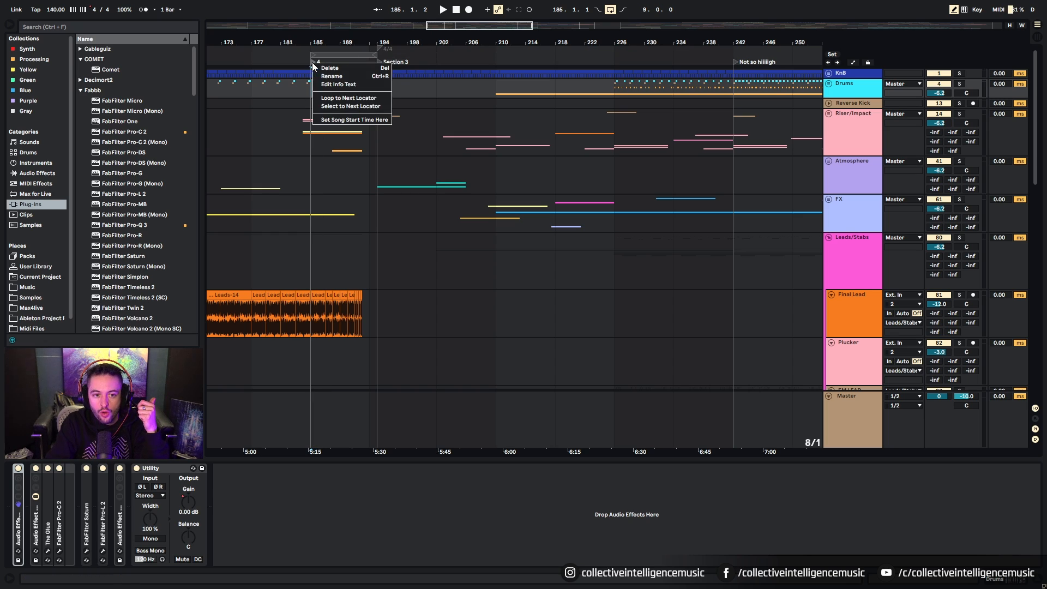
{"action": "left_click", "coordinate": [323, 105]}
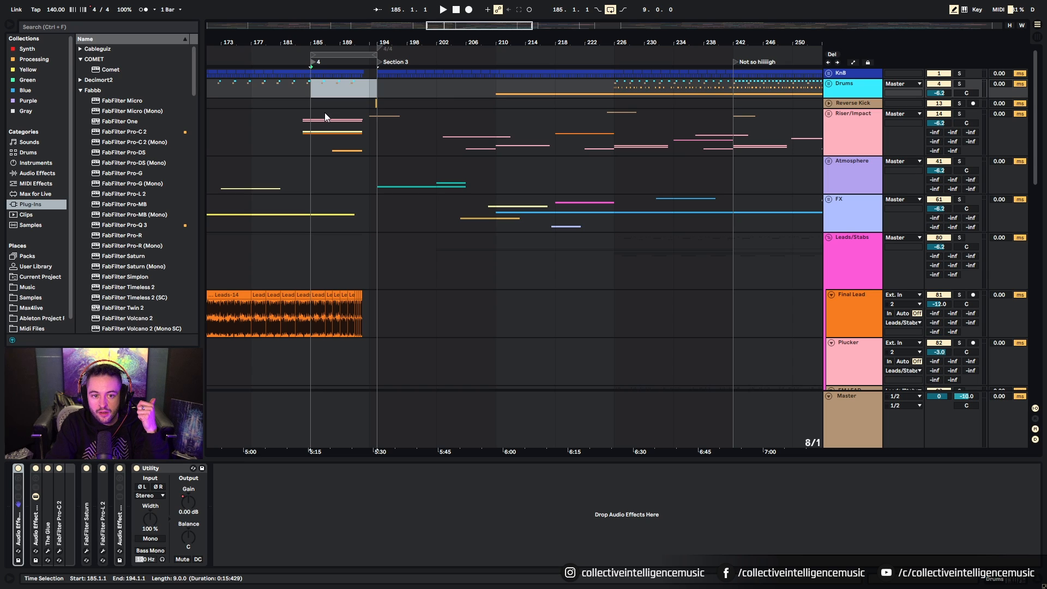
Unfold the Riser/Impact group, place the insert marker at bar 242, and advance it locator by locator to bar 290.
{"action": "left_click", "coordinate": [834, 75]}
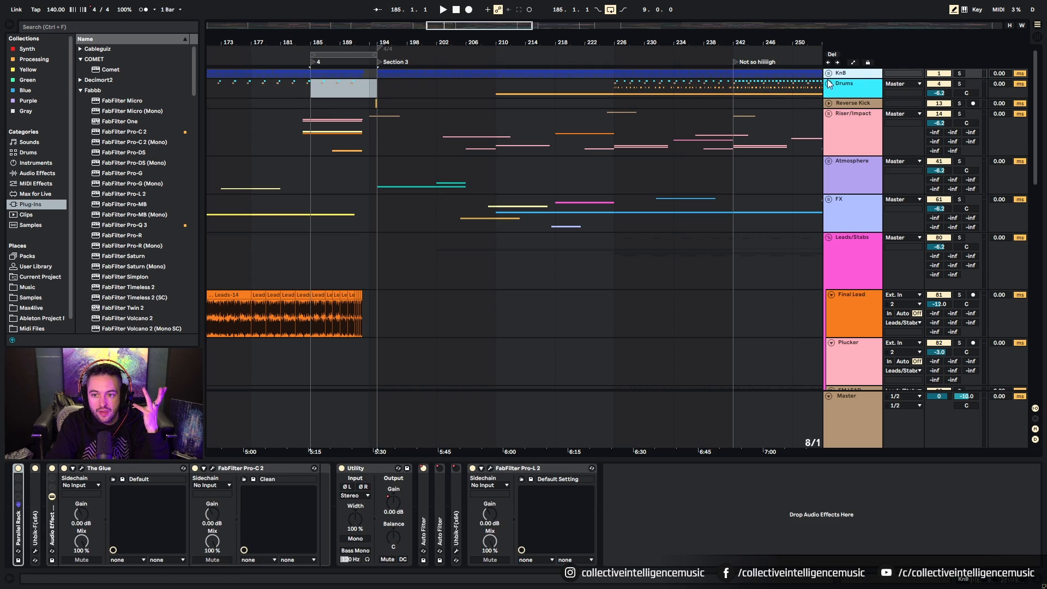
{"action": "left_click", "coordinate": [828, 119]}
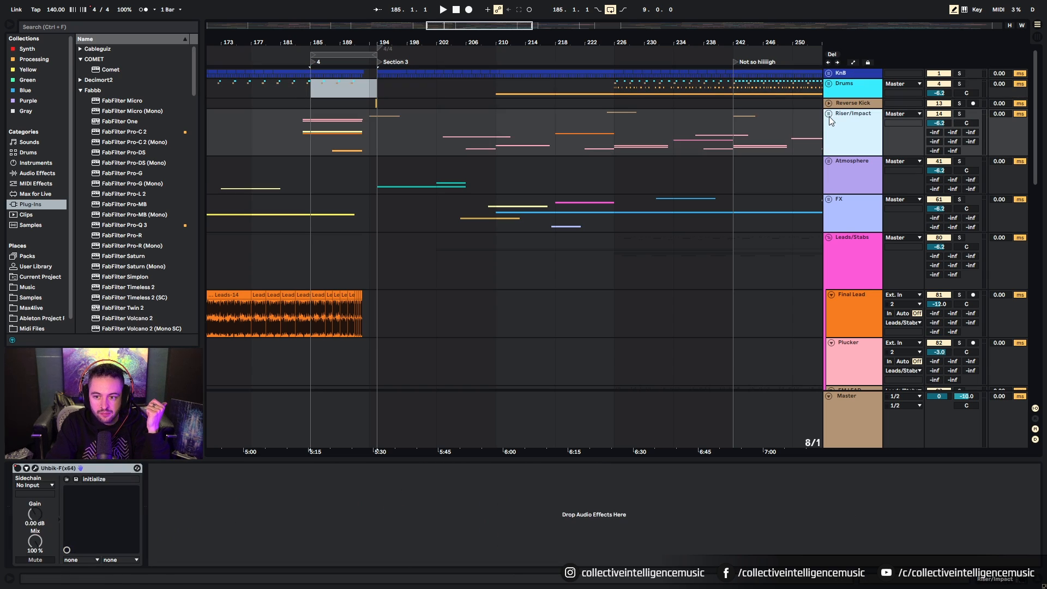
{"action": "left_click", "coordinate": [829, 115]}
{"action": "left_click", "coordinate": [734, 85]}
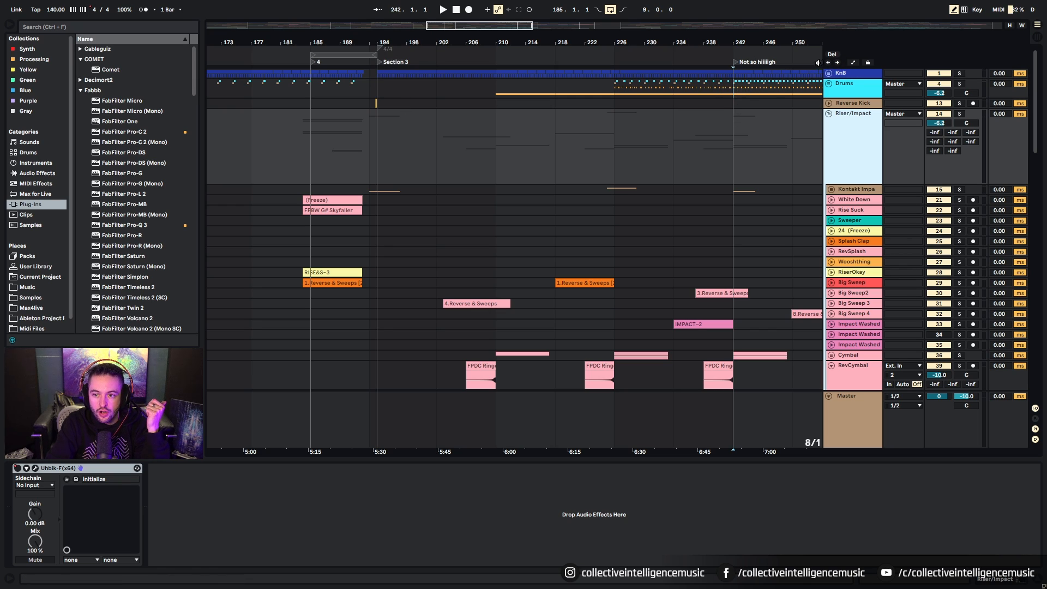
{"action": "left_click", "coordinate": [838, 62]}
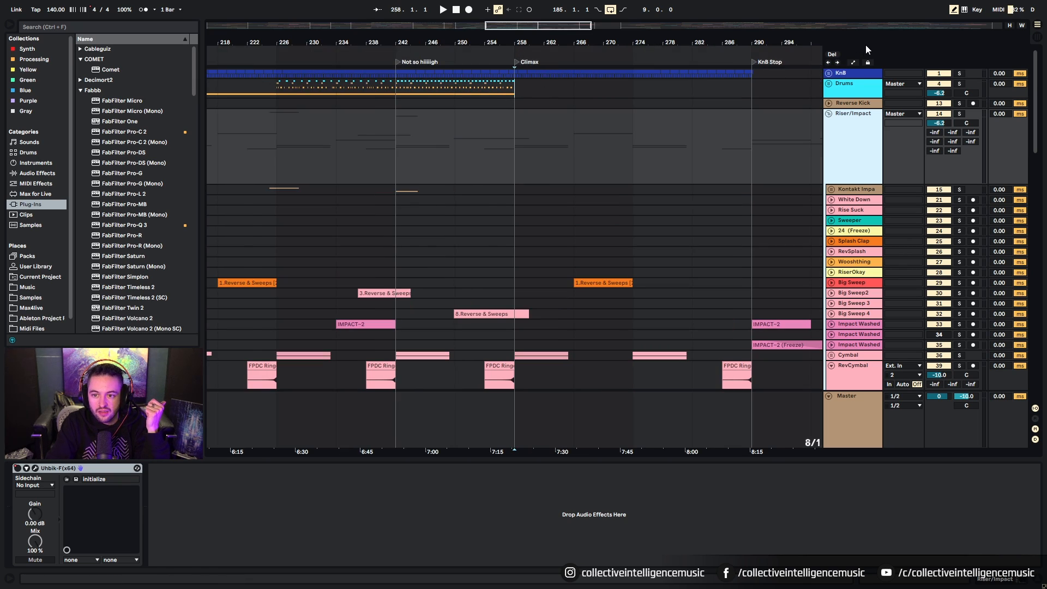
{"action": "left_click", "coordinate": [839, 61]}
Delete the KnB Stop locator at bar 290 and add a new locator at the same position.
{"action": "left_click", "coordinate": [831, 54]}
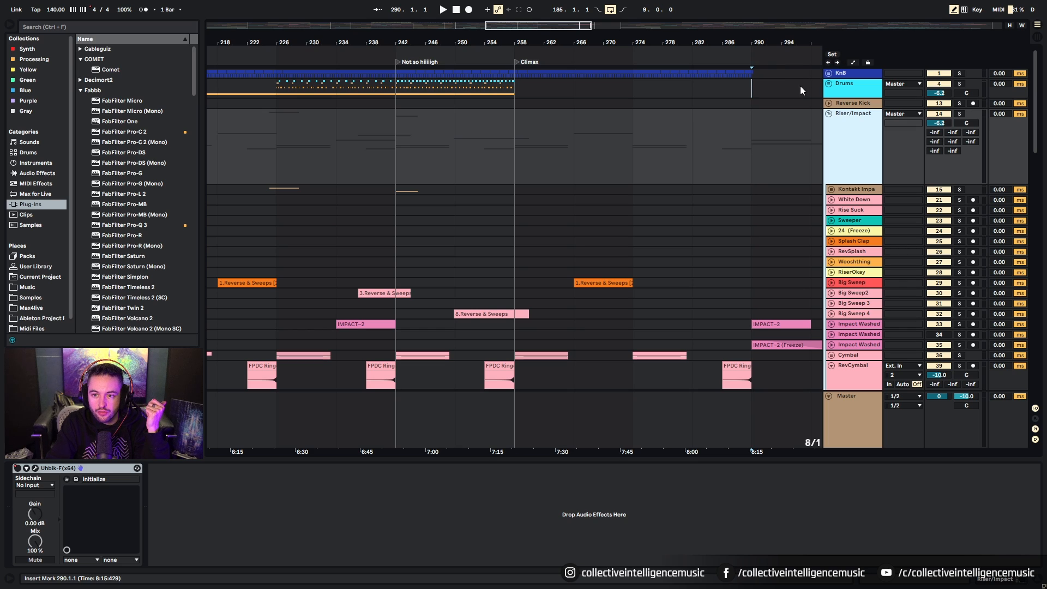
{"action": "left_click", "coordinate": [831, 54]}
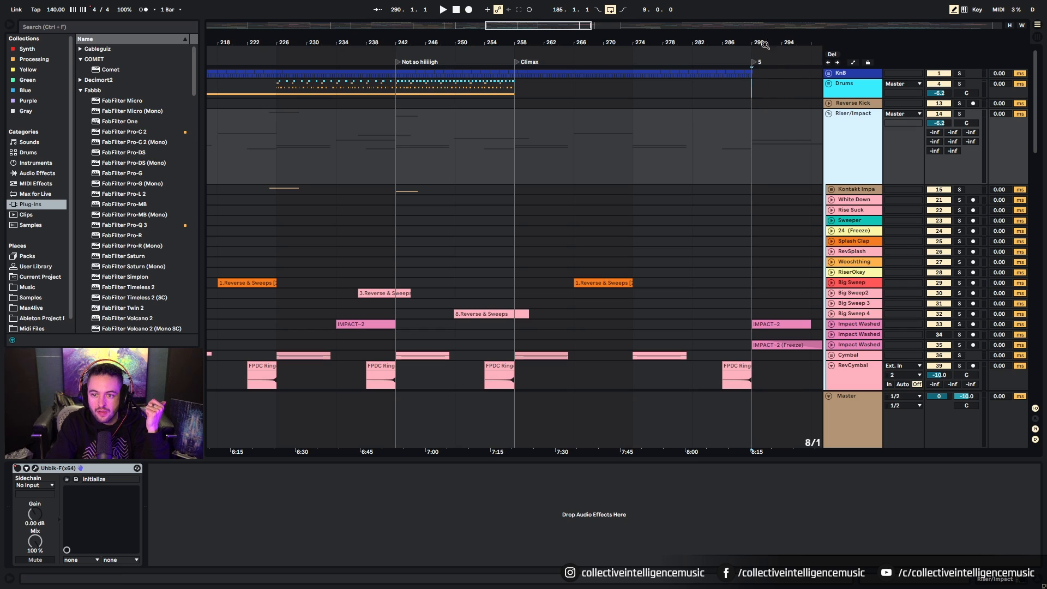
{"action": "left_click_drag", "start_coordinate": [765, 45], "coordinate": [598, 43]}
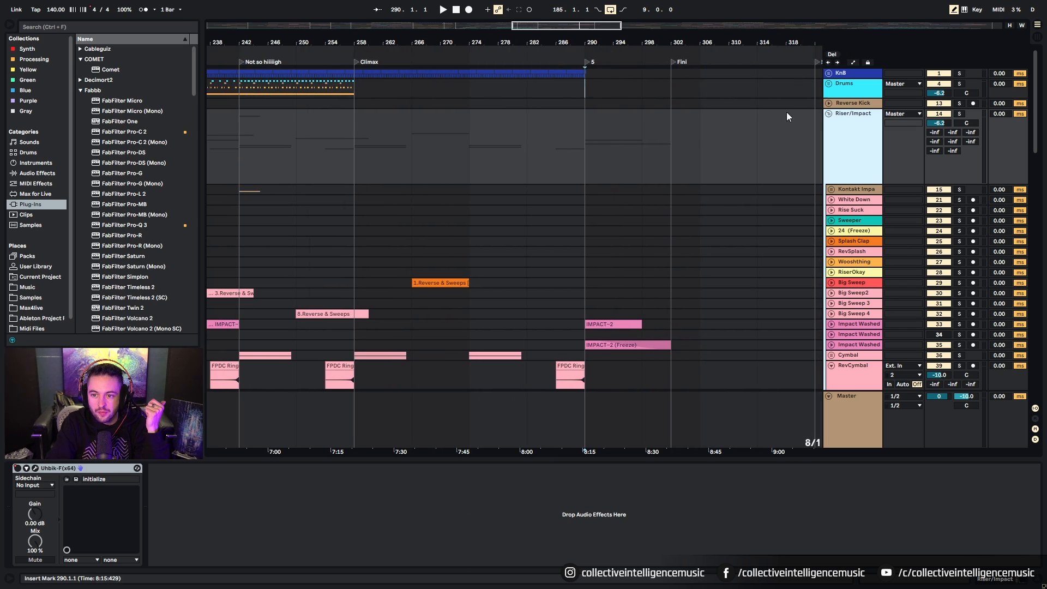
{"action": "left_click", "coordinate": [699, 103]}
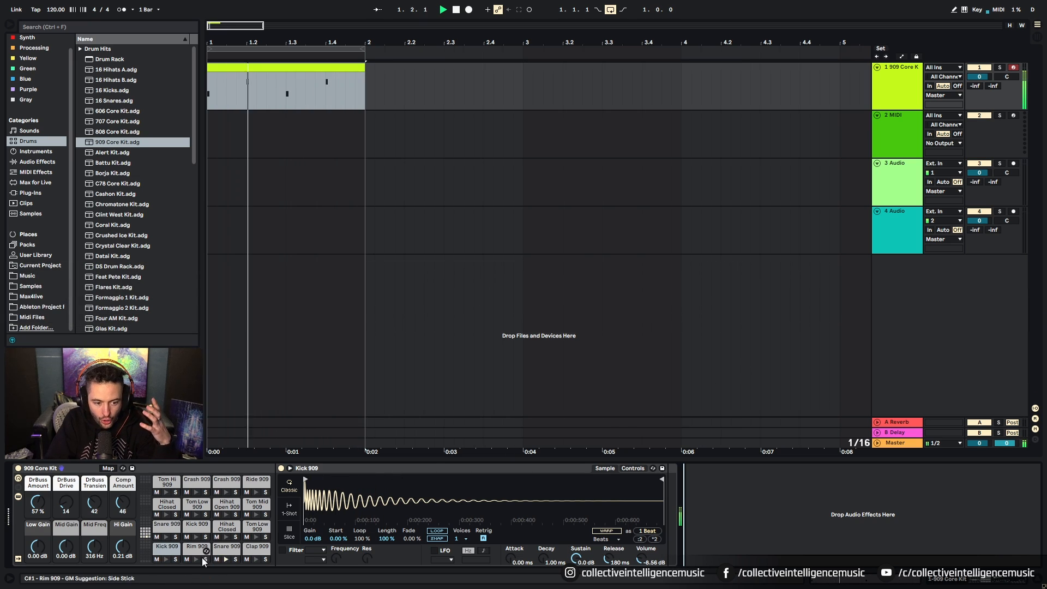
Extract the Kick 909 pad with its notes from track 1's drum rack onto the empty MIDI track 2.
{"action": "left_click", "coordinate": [165, 551]}
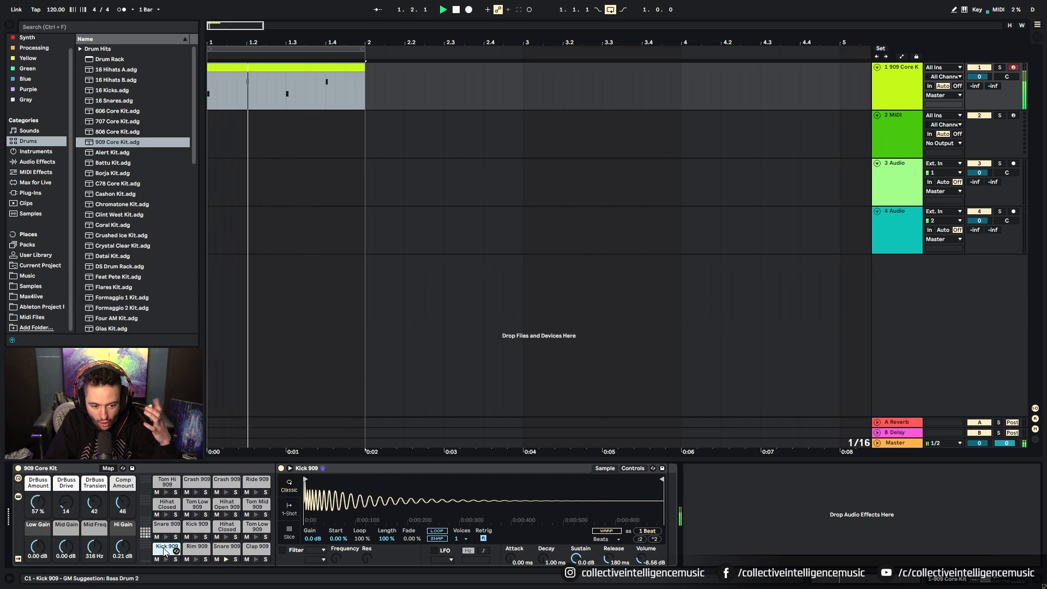
{"action": "left_click_drag", "start_coordinate": [165, 551], "coordinate": [322, 141]}
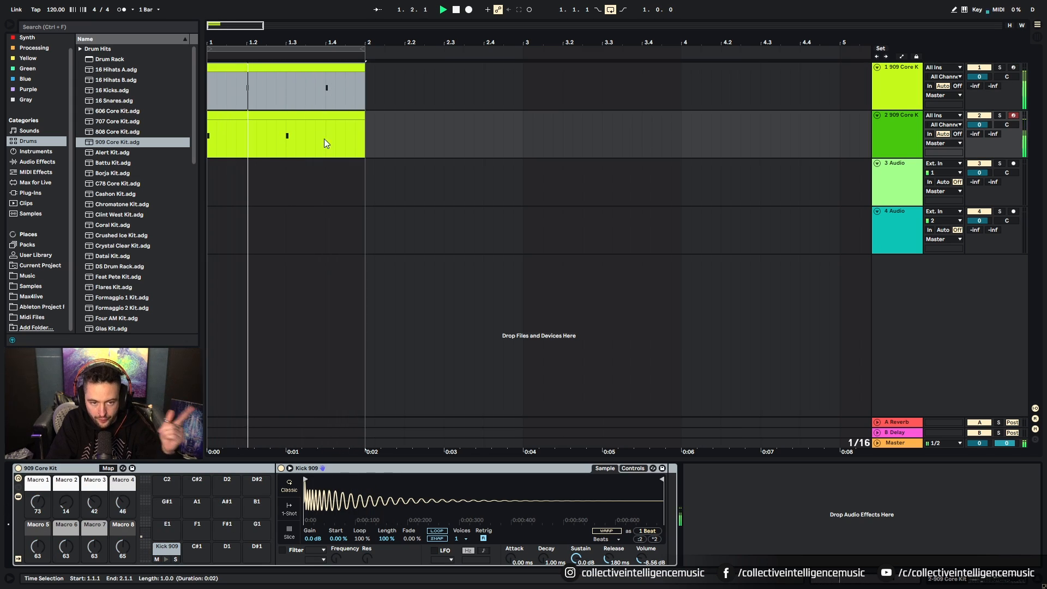
{"action": "left_click", "coordinate": [322, 69]}
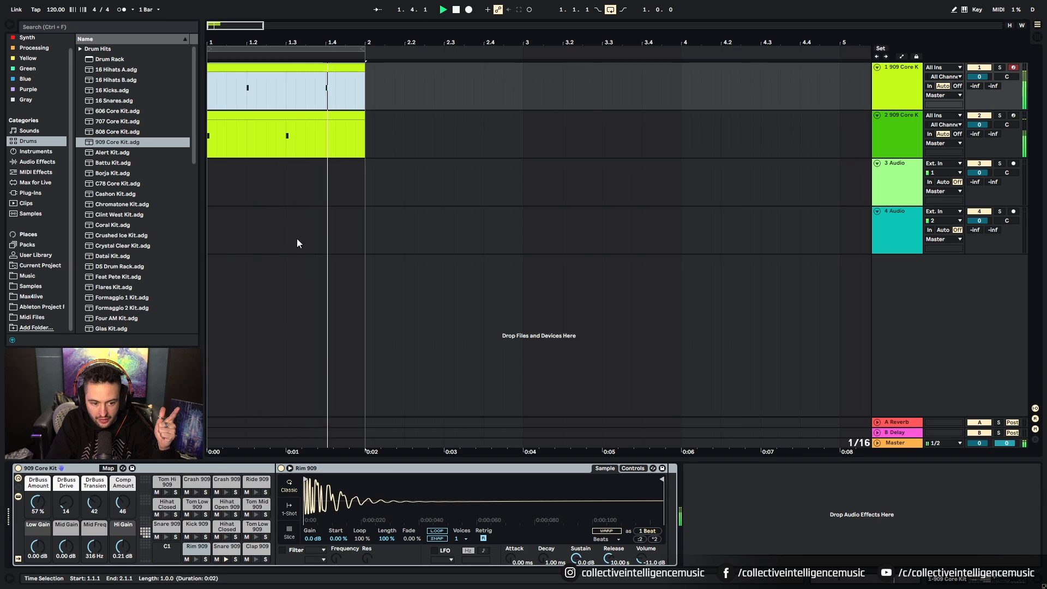
In the track 1 clip, add E1 Snare 909 notes at beat 1 and just after 1.4, and a Clap 909 note at 1.2.4.
{"action": "double_click", "coordinate": [287, 67]}
{"action": "double_click", "coordinate": [196, 499]}
{"action": "double_click", "coordinate": [607, 511]}
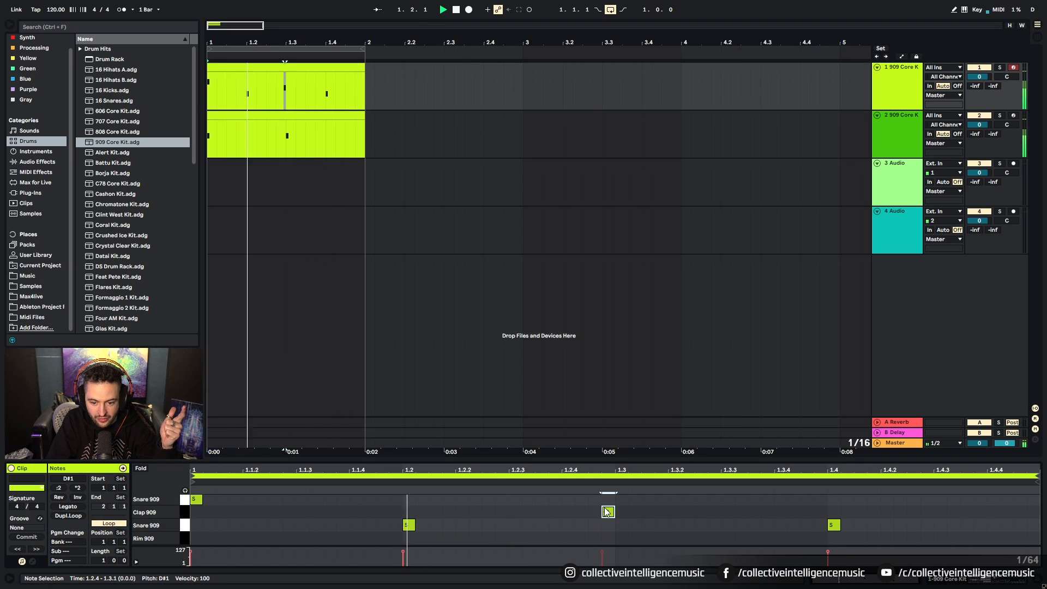
{"action": "double_click", "coordinate": [873, 498]}
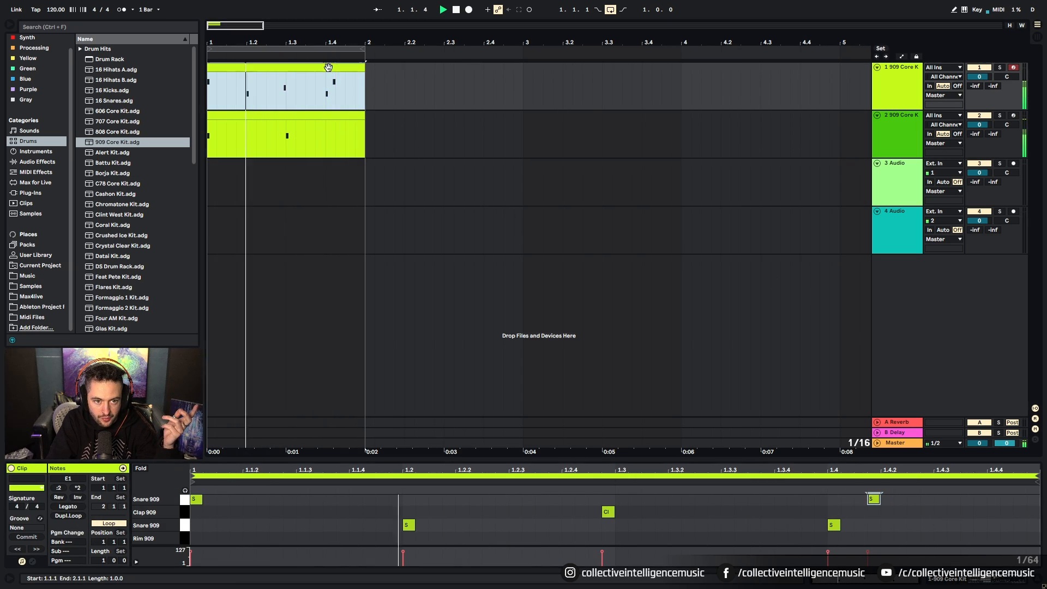
Try extracting the E1 Snare 909 pad onto the kick's track 2, and undo it.
{"action": "key", "text": "shift+Tab"}
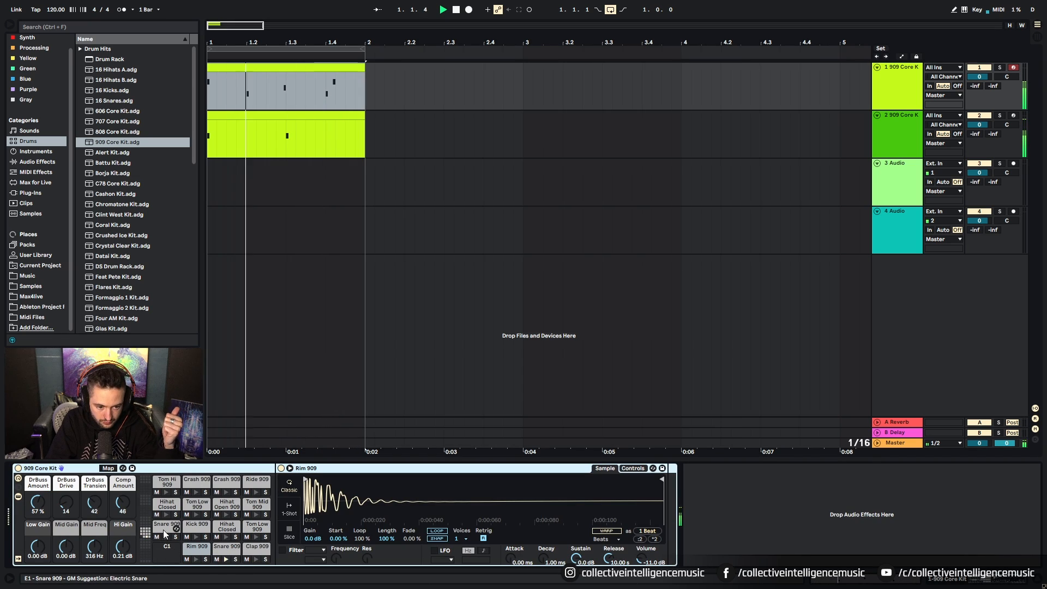
{"action": "left_click", "coordinate": [406, 120]}
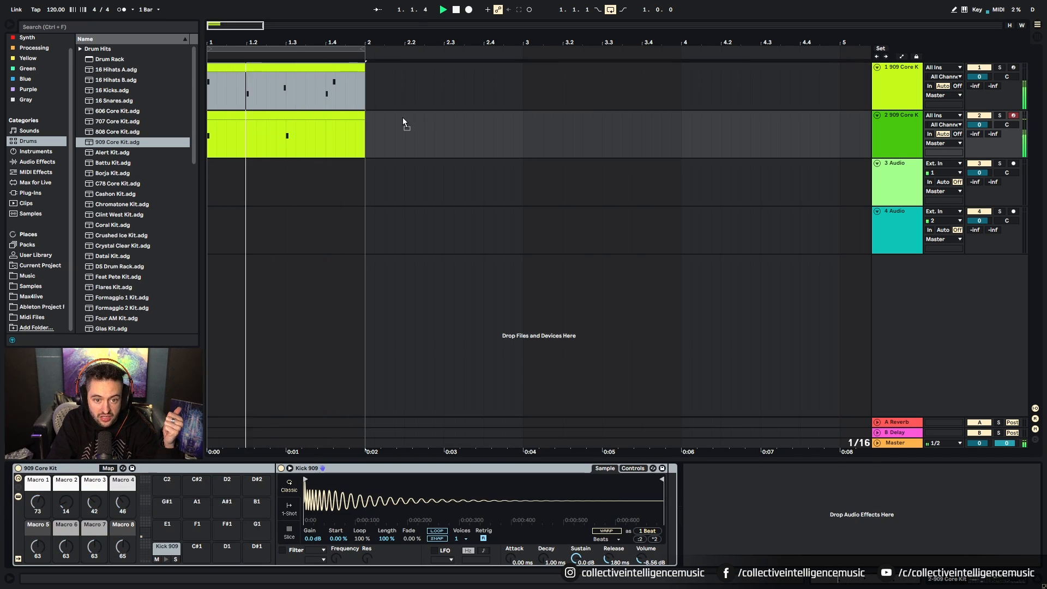
{"action": "left_click_drag", "start_coordinate": [379, 119], "coordinate": [380, 118]}
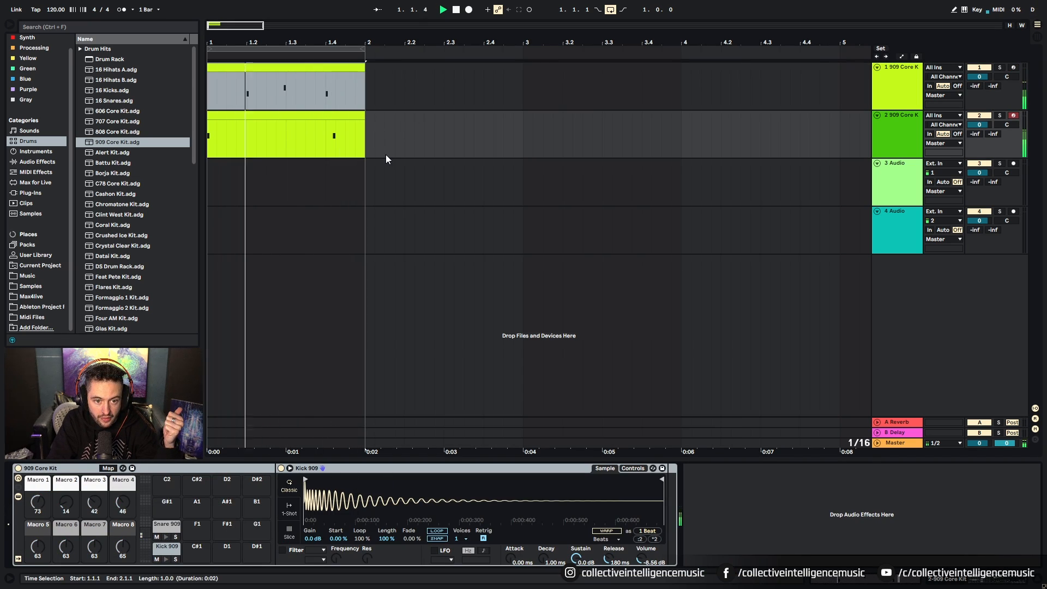
{"action": "key", "text": "ctrl+z"}
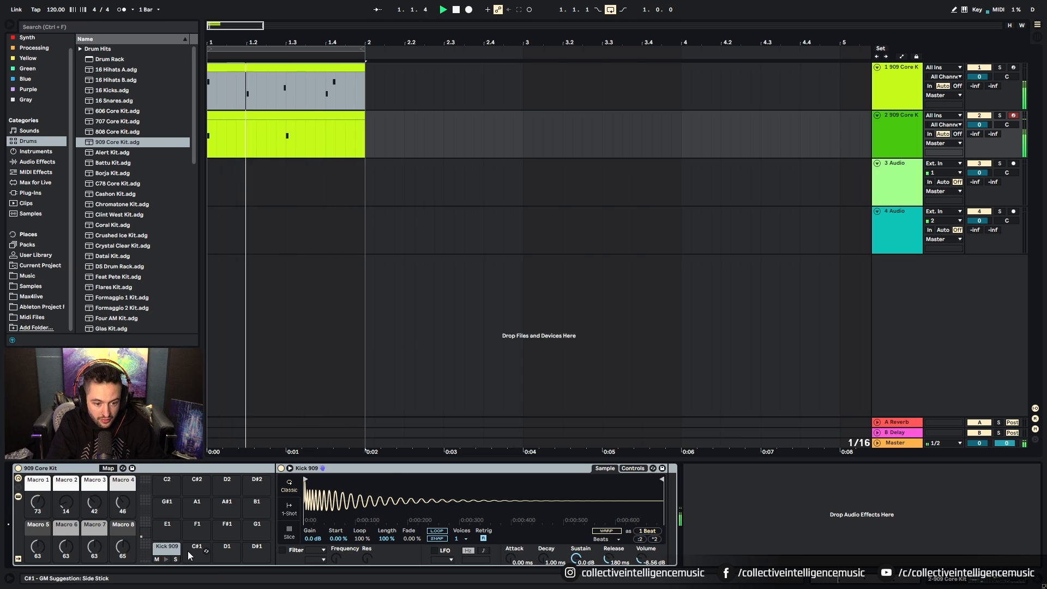
{"action": "left_click", "coordinate": [297, 68]}
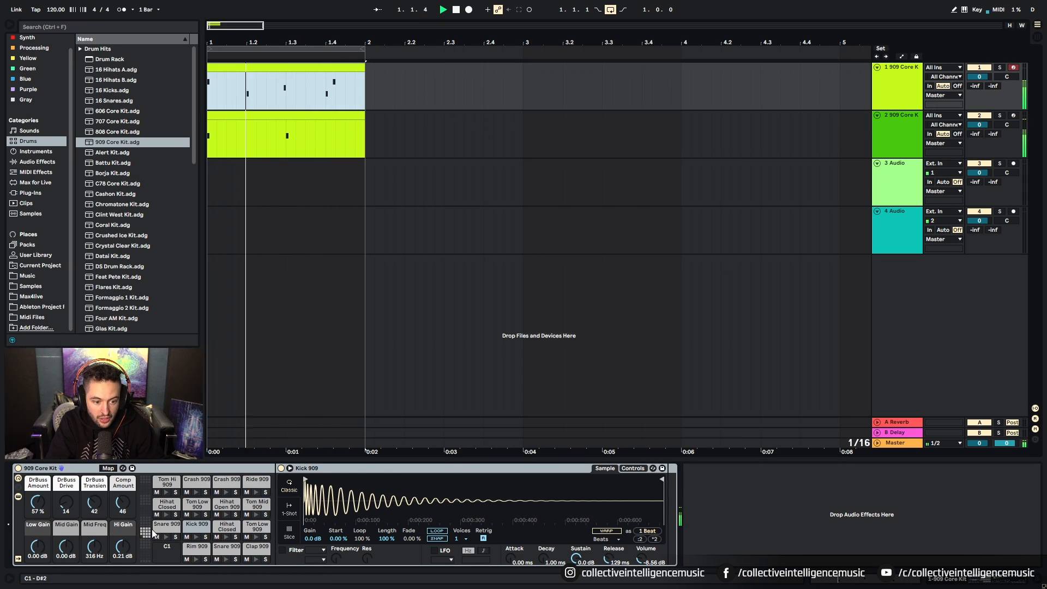
{"action": "left_click_drag", "start_coordinate": [166, 524], "coordinate": [445, 261]}
{"action": "key", "text": "Escape"}
Insert a new MIDI track below the audio tracks and extract the E1 Snare 909 pad with its notes onto it.
{"action": "right_click", "coordinate": [895, 265]}
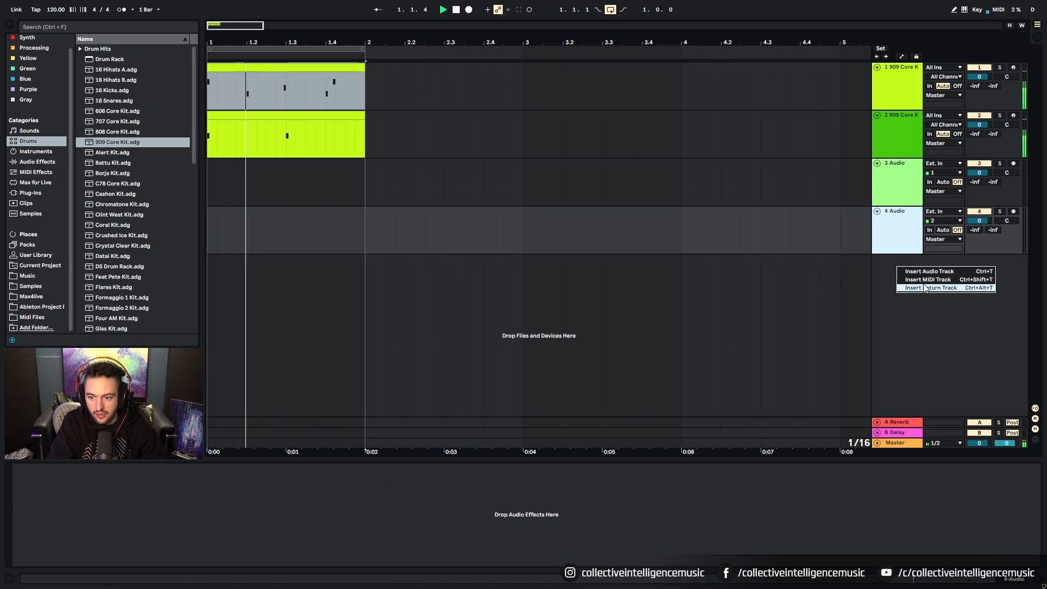
{"action": "left_click", "coordinate": [922, 278]}
{"action": "left_click", "coordinate": [957, 90]}
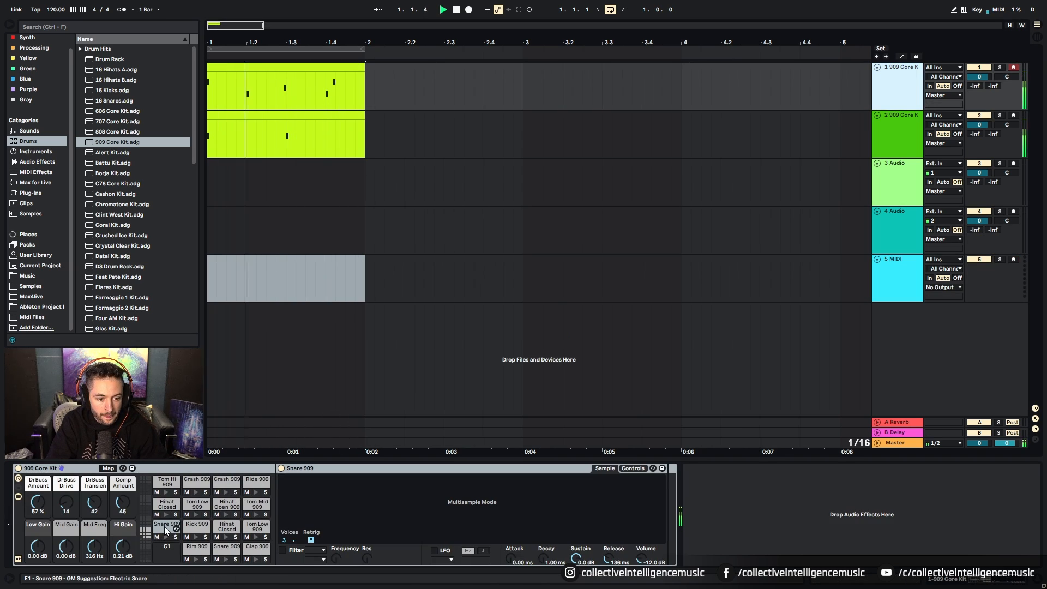
{"action": "left_click_drag", "start_coordinate": [166, 525], "coordinate": [937, 299]}
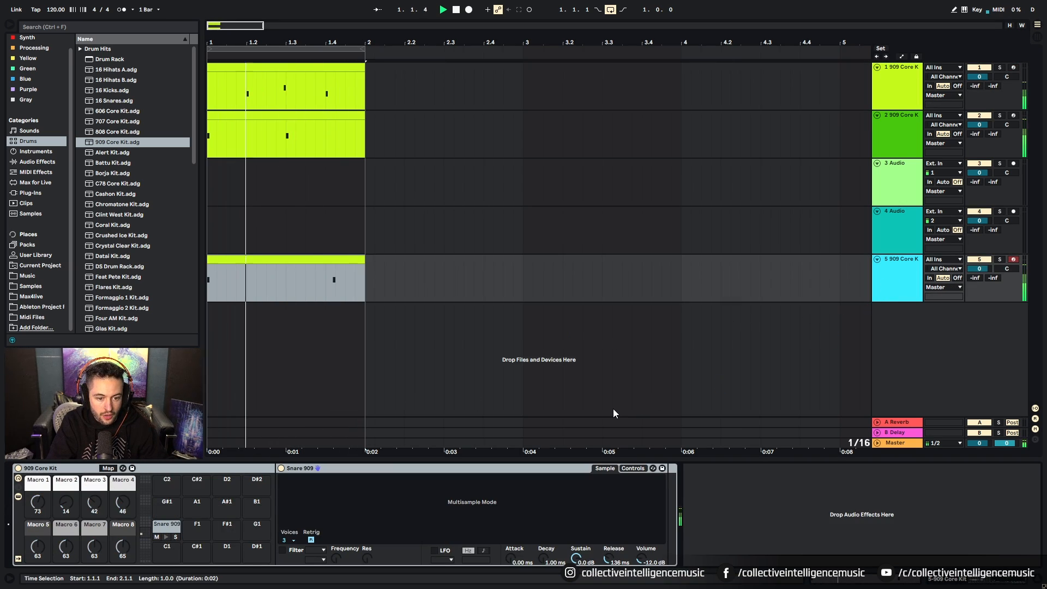
Insert a MIDI track below 4 Audio, extract the Clap 909 pad with its notes onto it, and stop playback.
{"action": "left_click", "coordinate": [278, 70]}
{"action": "right_click", "coordinate": [901, 222]}
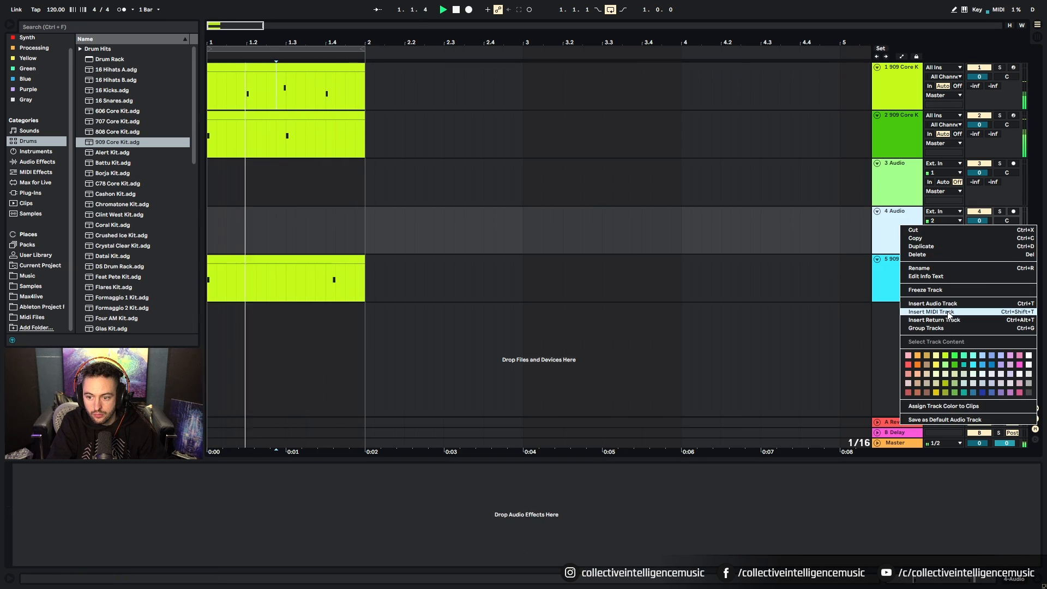
{"action": "left_click", "coordinate": [927, 307]}
{"action": "left_click", "coordinate": [899, 105]}
{"action": "left_click", "coordinate": [227, 551]}
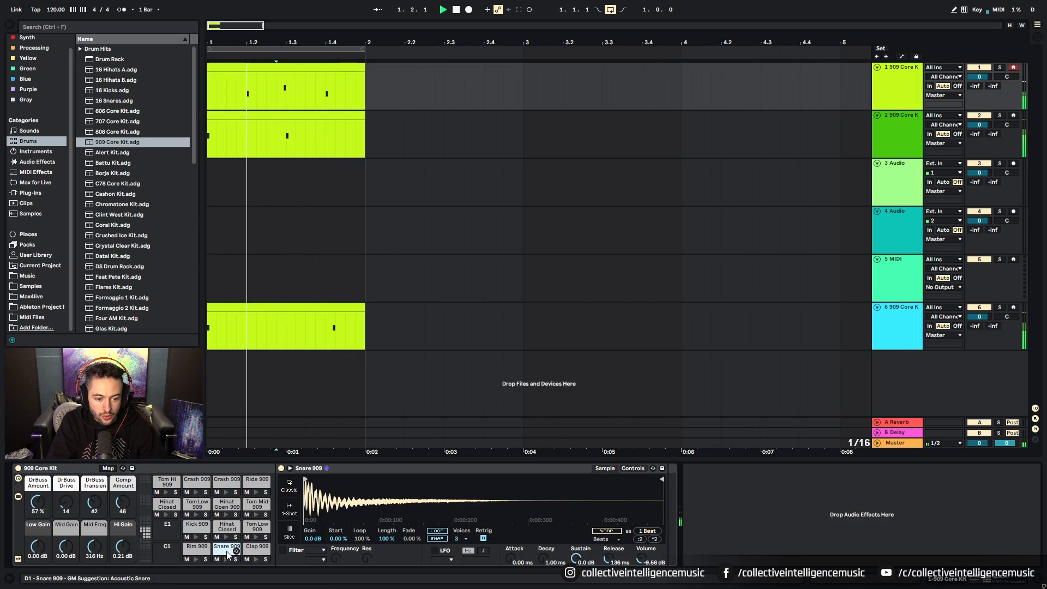
{"action": "left_click", "coordinate": [257, 547]}
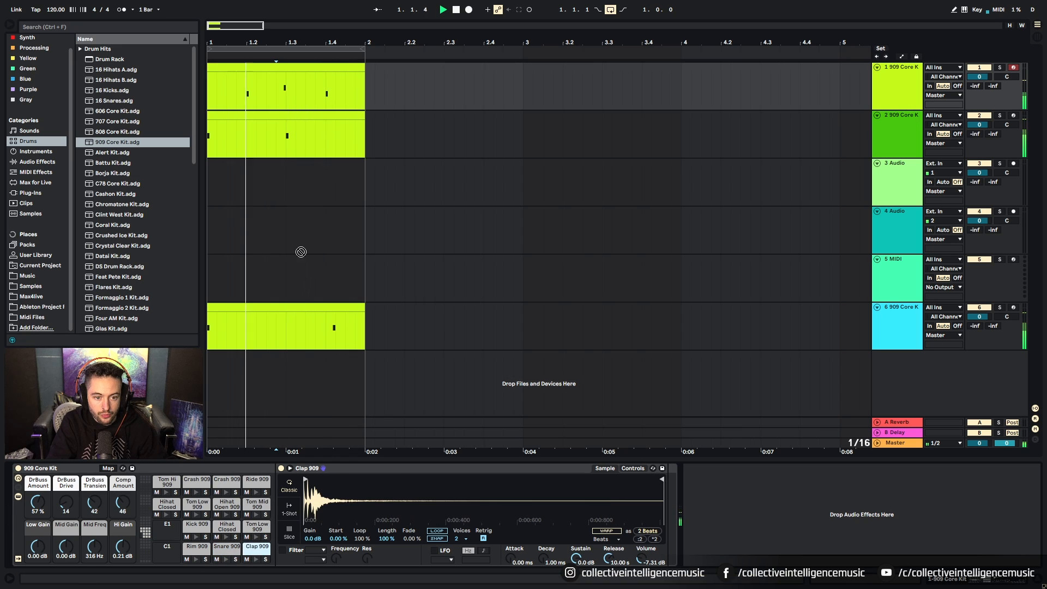
{"action": "left_click_drag", "start_coordinate": [308, 275], "coordinate": [310, 278]}
{"action": "key", "text": "space"}
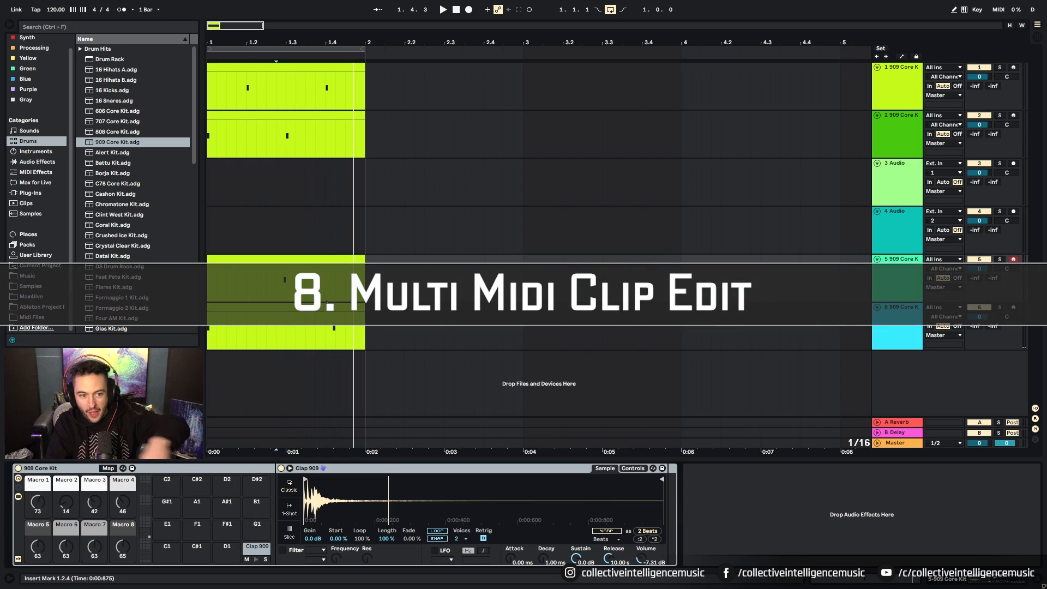
Select the MIDI clips on tracks 6, 5, 2 and 1 together and open them in the multi-clip note editor.
{"action": "left_click", "coordinate": [329, 321]}
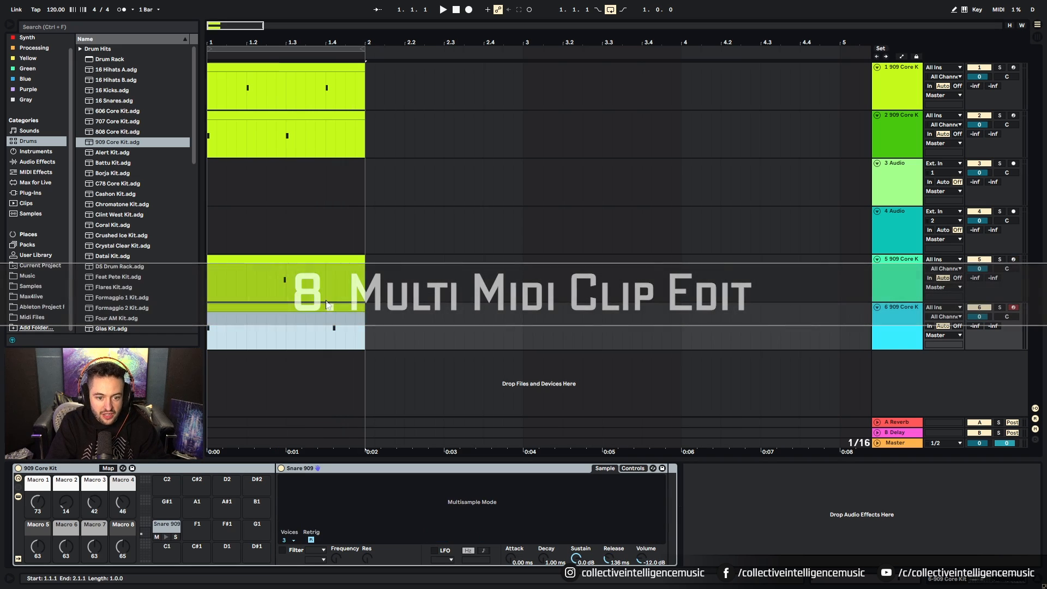
{"action": "left_click", "coordinate": [328, 258], "text": "shift"}
{"action": "left_click", "coordinate": [326, 115], "text": "shift"}
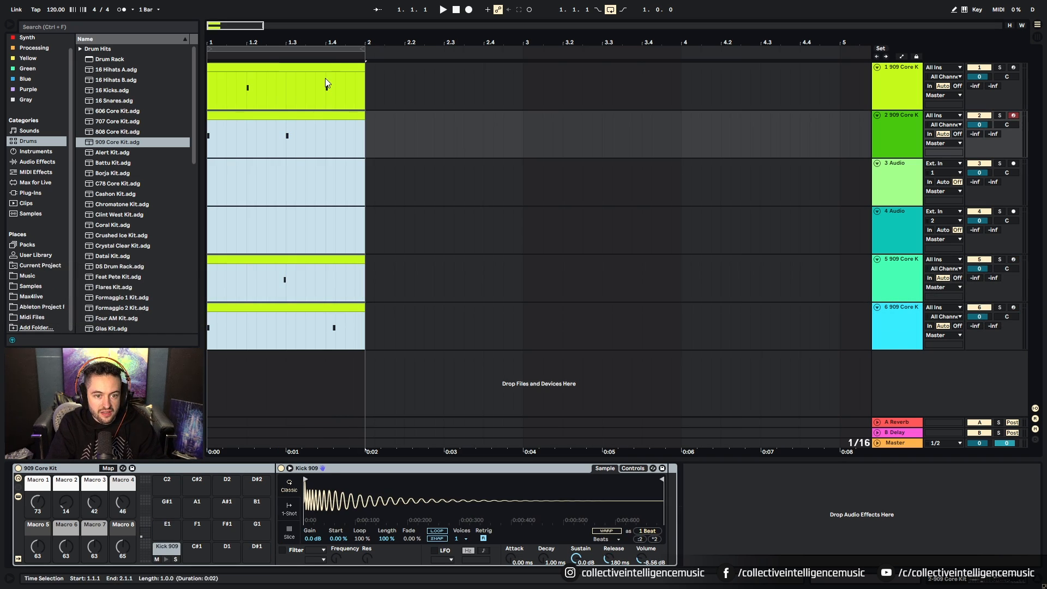
{"action": "left_click", "coordinate": [327, 68], "text": "shift"}
{"action": "key", "text": "shift+Tab"}
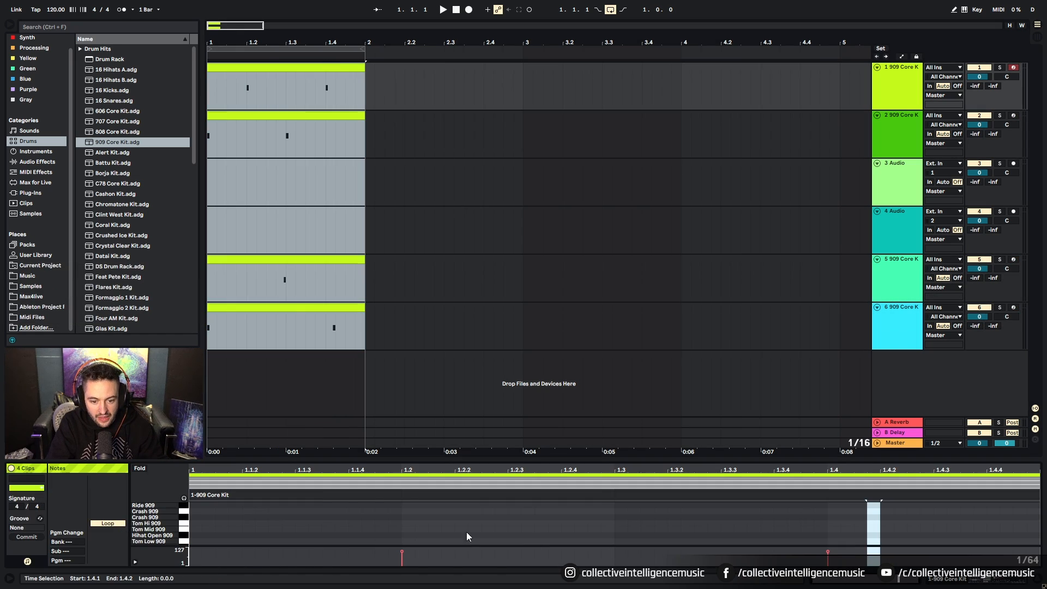
Switch between the selected clips in the note editor, and add a Tom Mid 909 note at 1.2.3 in the track 1 clip.
{"action": "left_click", "coordinate": [271, 487]}
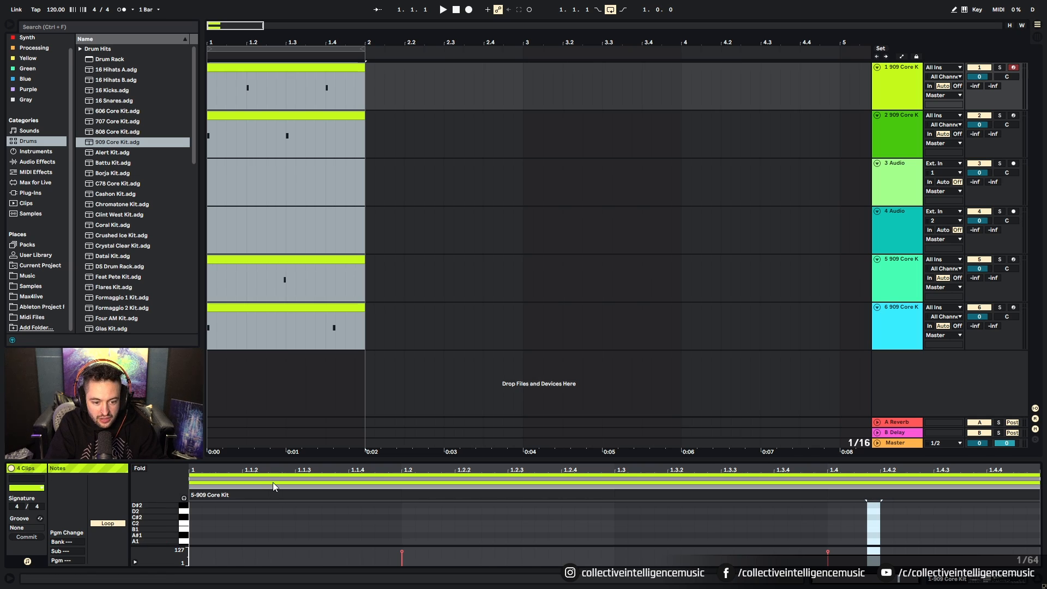
{"action": "left_click", "coordinate": [274, 480]}
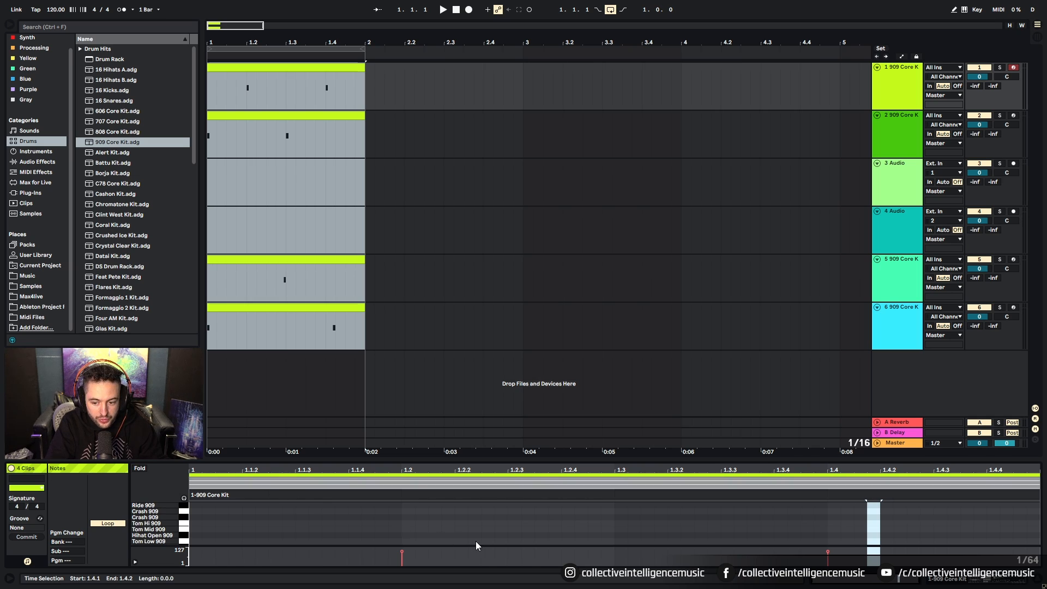
{"action": "left_click", "coordinate": [252, 488]}
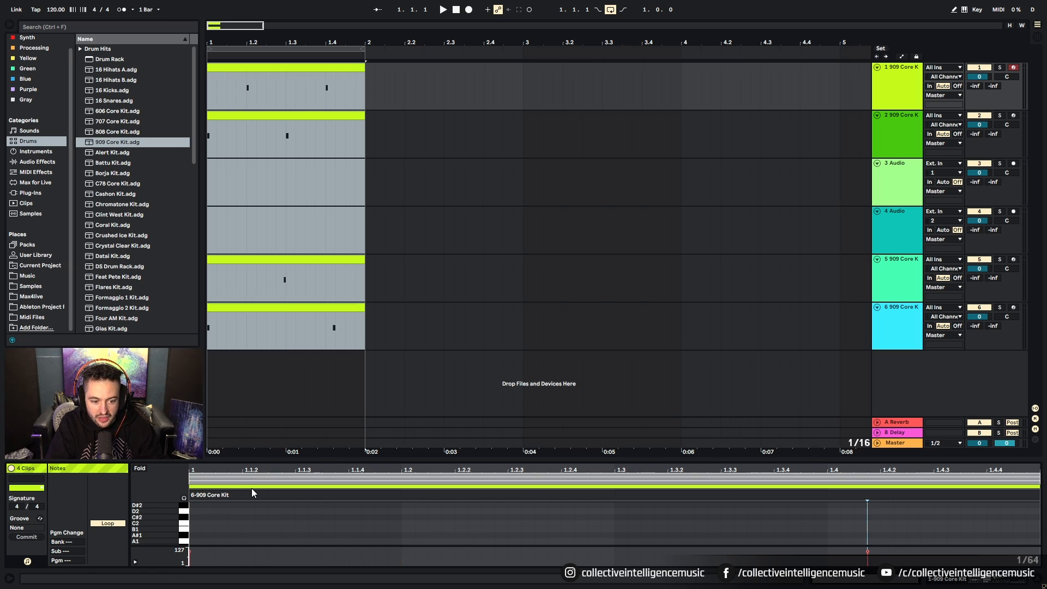
{"action": "left_click", "coordinate": [252, 485]}
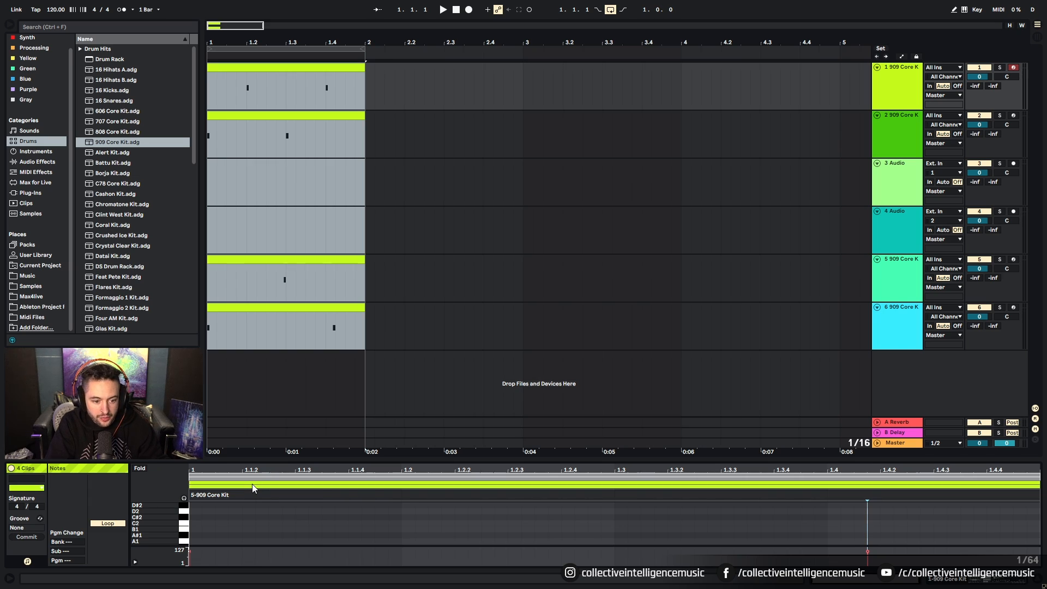
{"action": "left_click", "coordinate": [253, 477]}
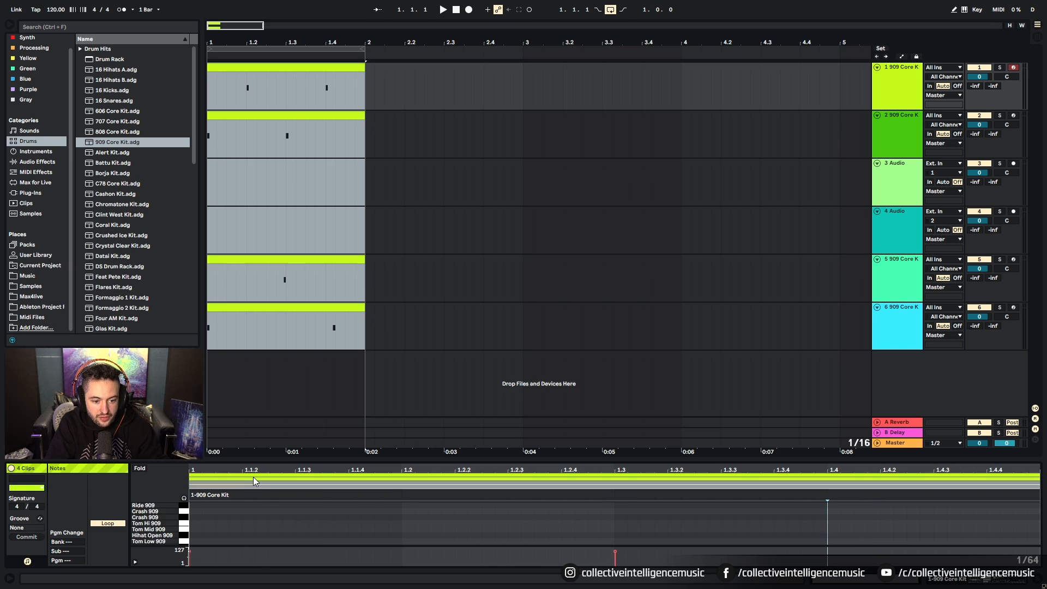
{"action": "left_click", "coordinate": [253, 476]}
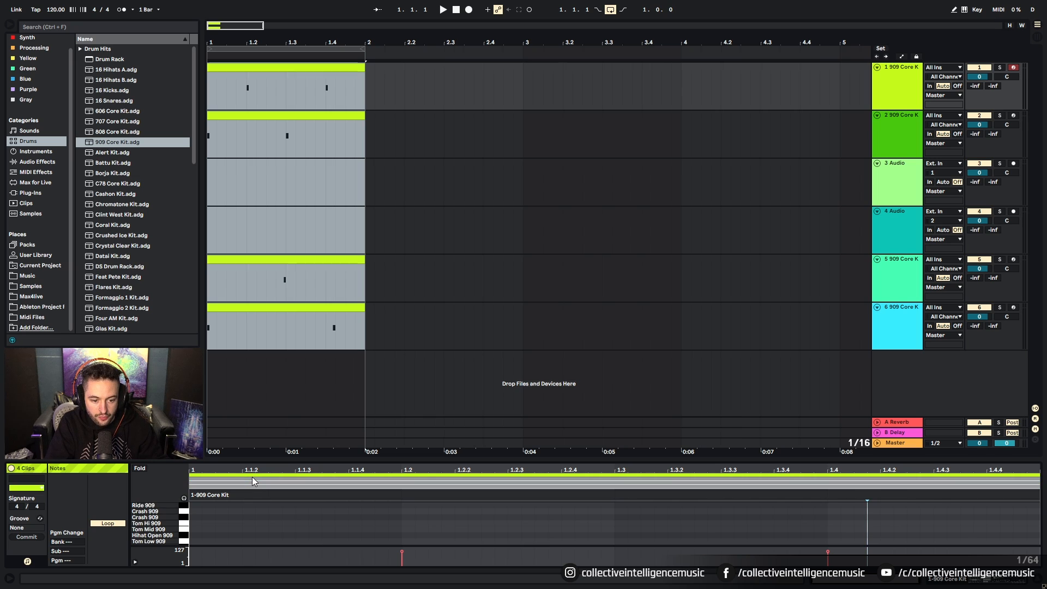
{"action": "double_click", "coordinate": [539, 528]}
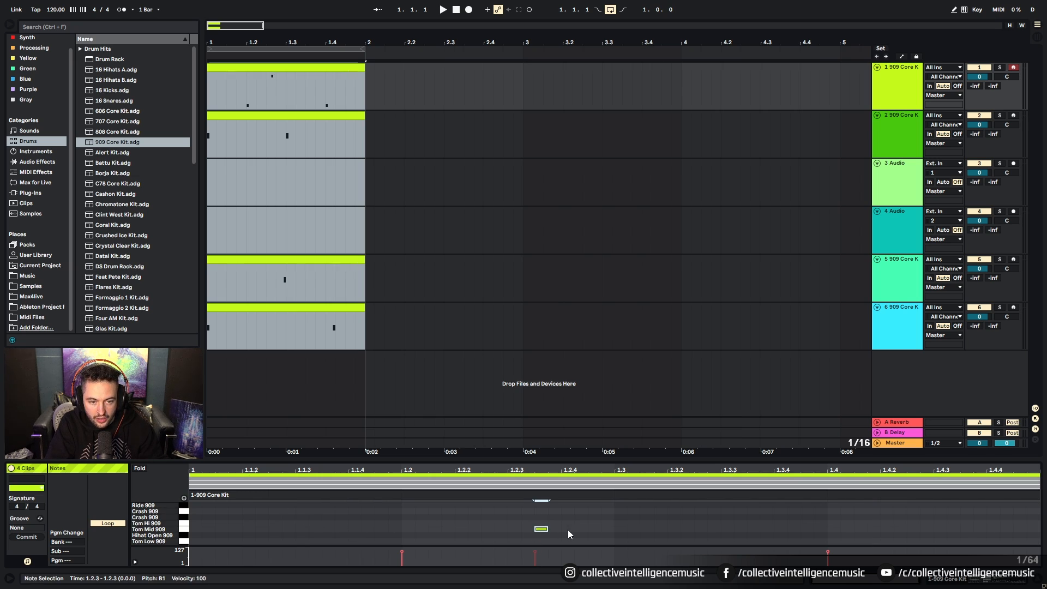
Add a Tom Mid 909 note just before 1.3 in the track 1 clip, plus B1 notes in the track 5 and track 6 clips.
{"action": "double_click", "coordinate": [608, 528]}
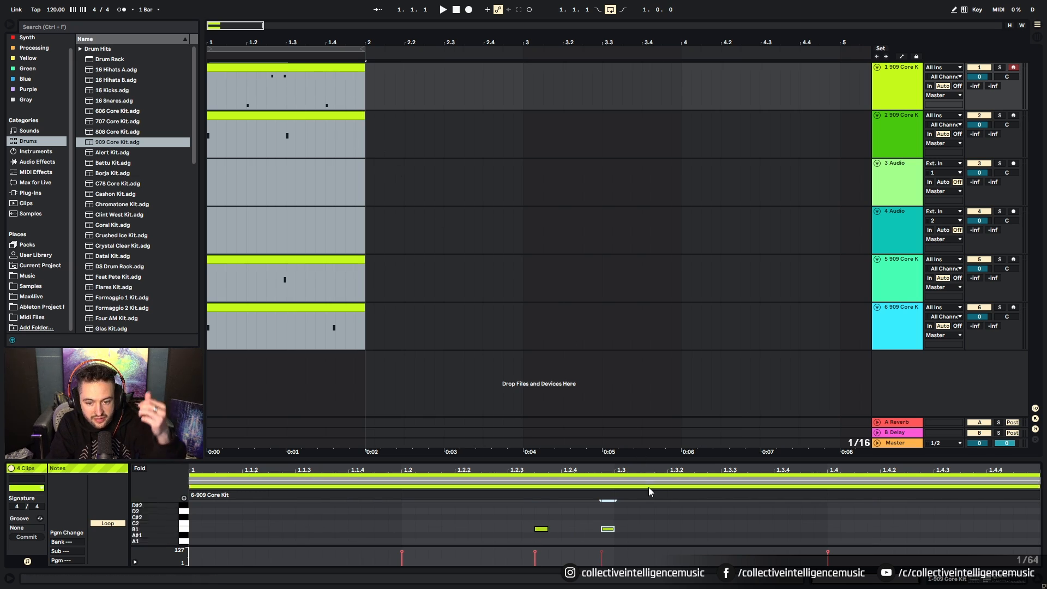
{"action": "left_click", "coordinate": [260, 483]}
{"action": "double_click", "coordinate": [352, 529]}
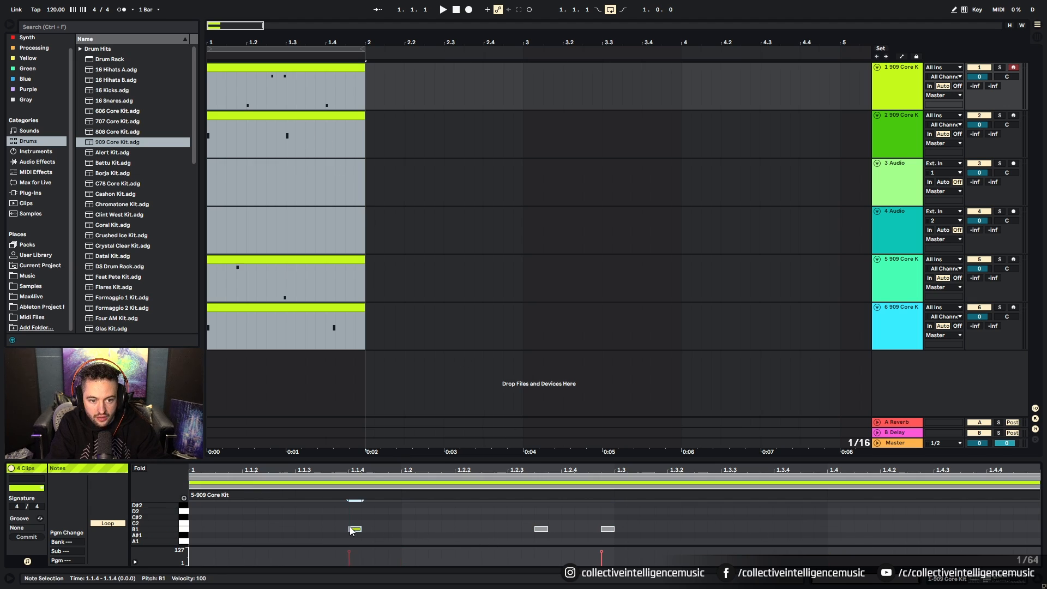
{"action": "double_click", "coordinate": [753, 529]}
{"action": "left_click", "coordinate": [240, 488]}
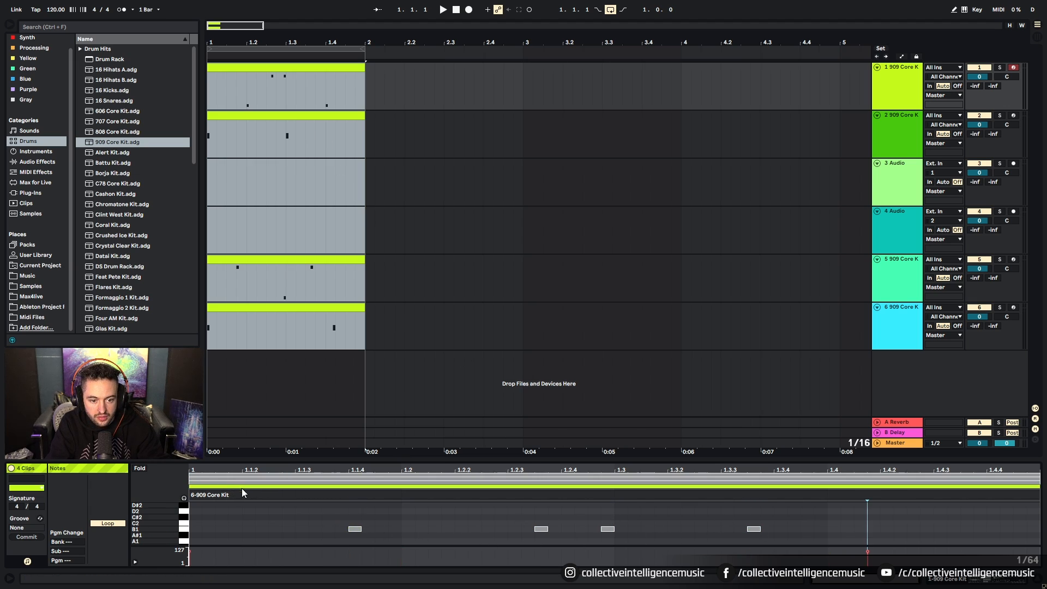
{"action": "double_click", "coordinate": [280, 534]}
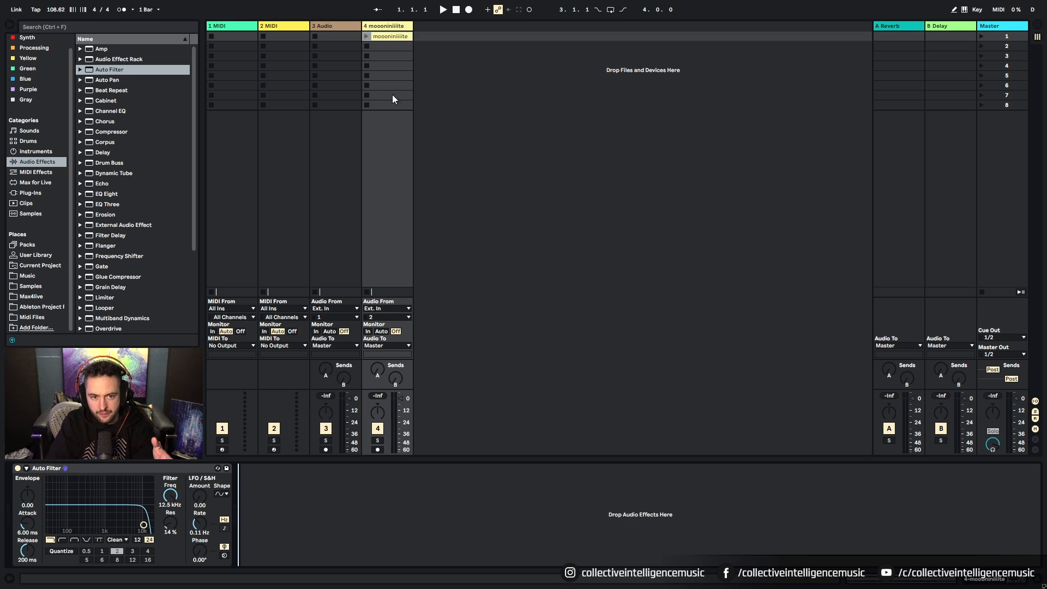
Audition the track 4 audio clip, set the Auto Filter frequency to 582 Hz, and audition the clip again before stopping it.
{"action": "left_click", "coordinate": [366, 37]}
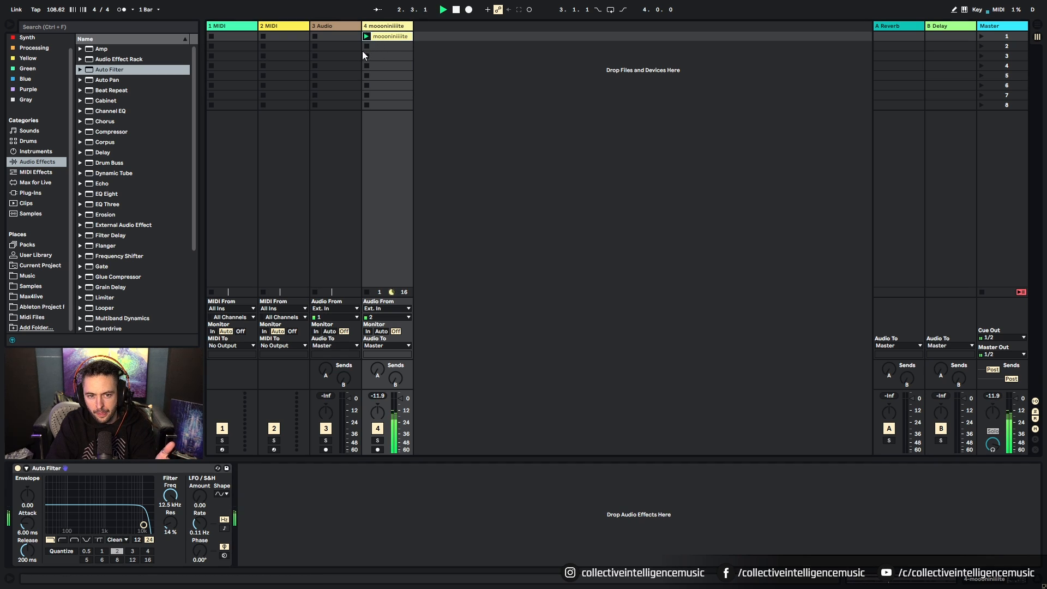
{"action": "left_click", "coordinate": [370, 291]}
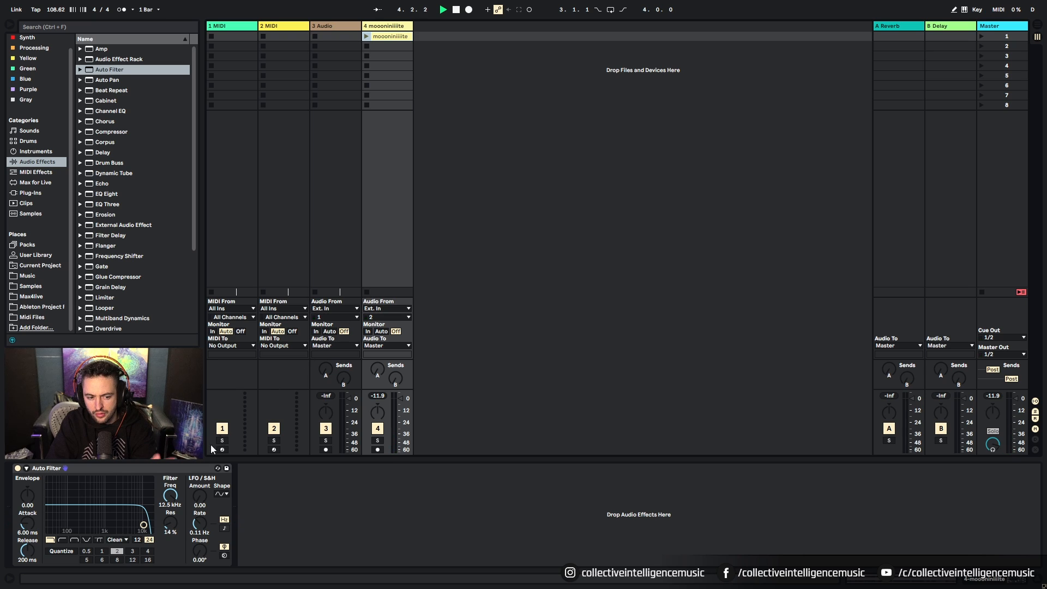
{"action": "left_click_drag", "start_coordinate": [171, 494], "coordinate": [171, 545]}
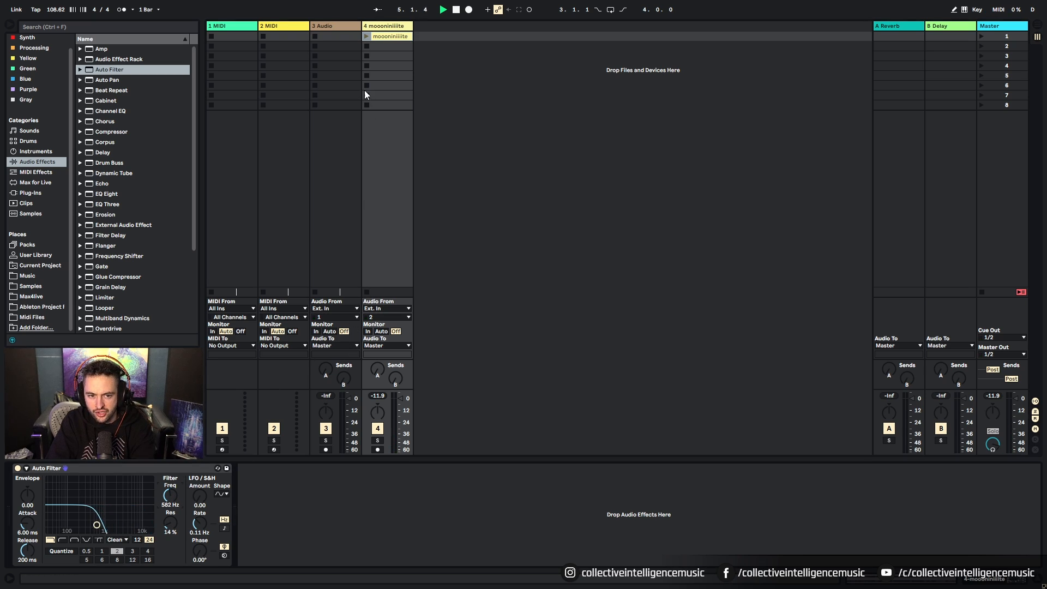
{"action": "left_click", "coordinate": [367, 36]}
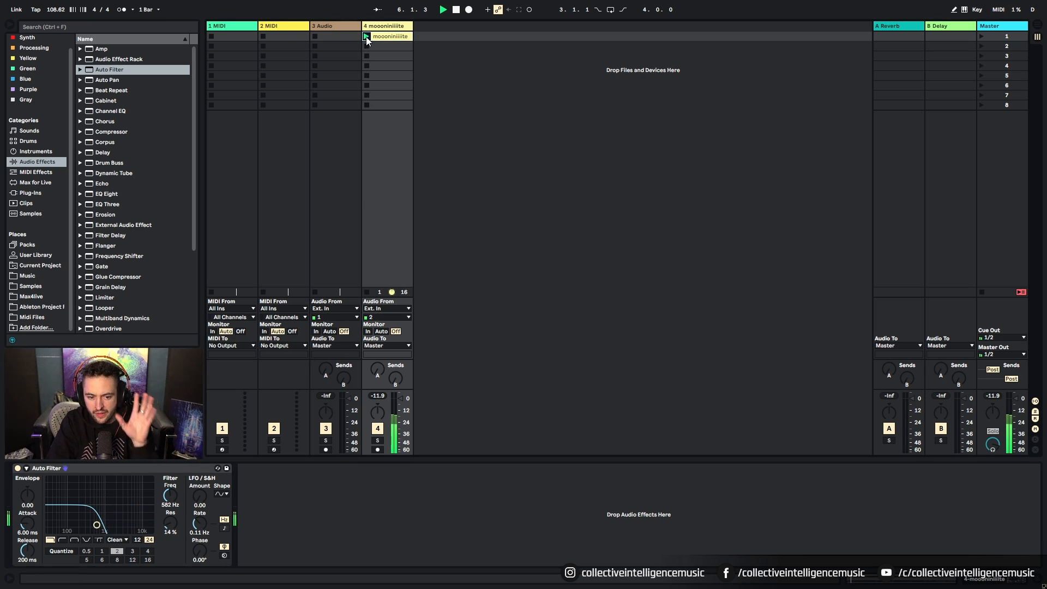
{"action": "left_click", "coordinate": [368, 291]}
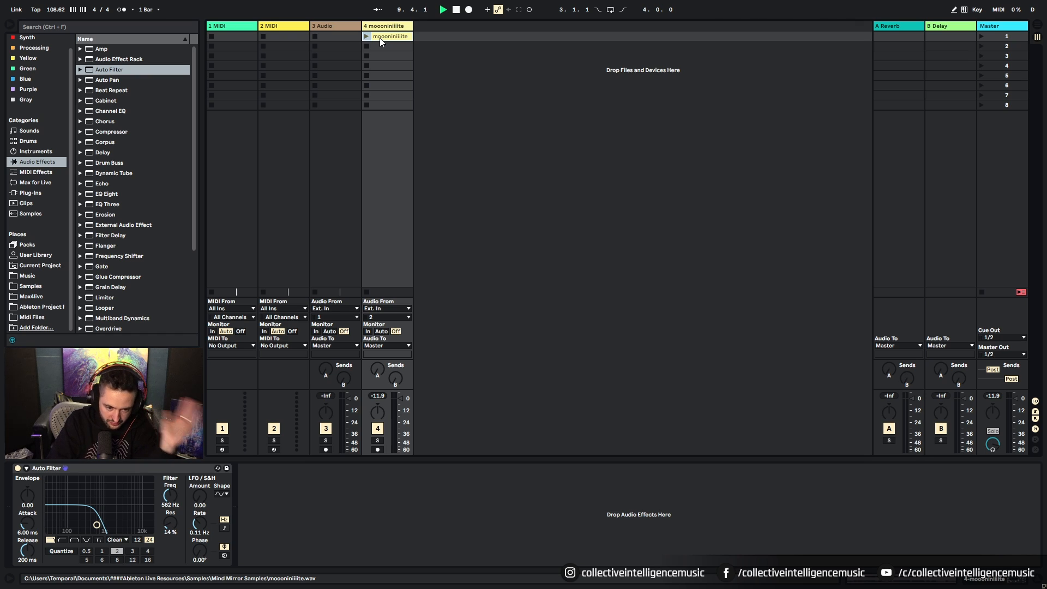
Open the track 4 clip's envelopes and draw an Auto Filter frequency automation ramp from 188 Hz at the start to the maximum at the end.
{"action": "key", "text": "shift+Tab"}
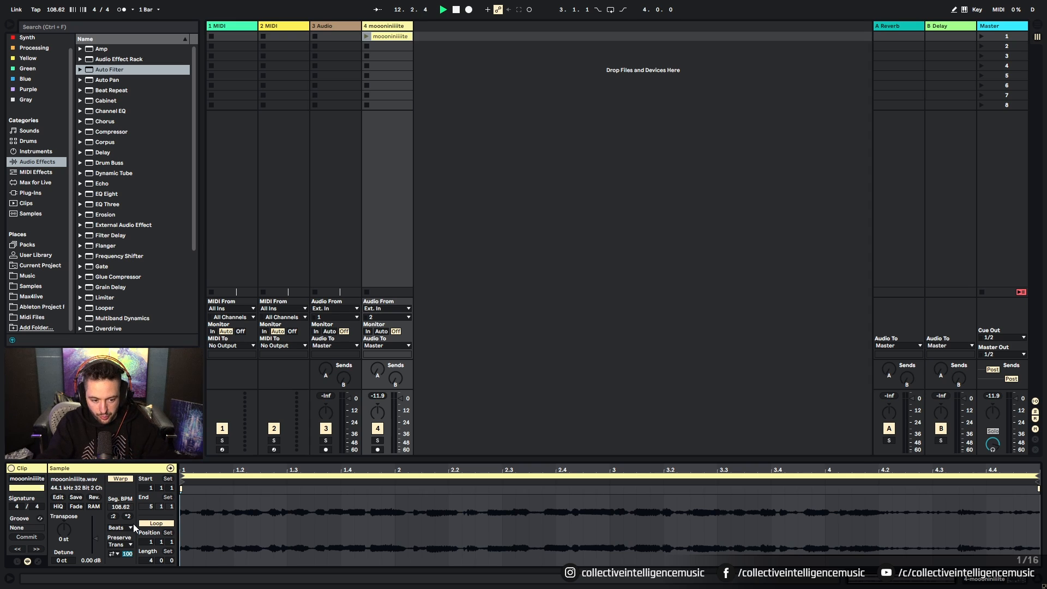
{"action": "left_click", "coordinate": [39, 561]}
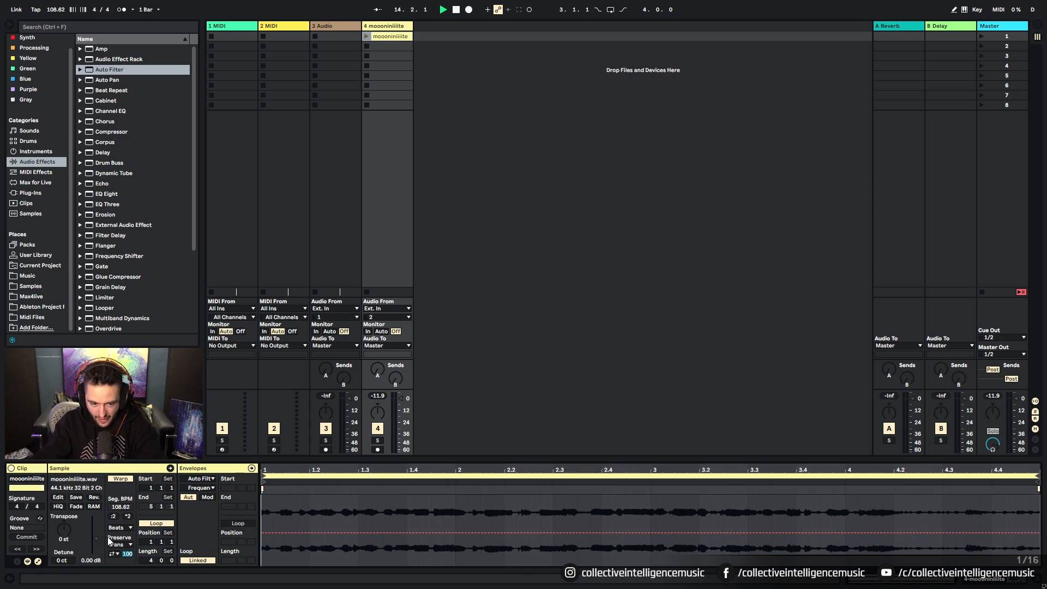
{"action": "left_click_drag", "start_coordinate": [262, 535], "coordinate": [291, 570]}
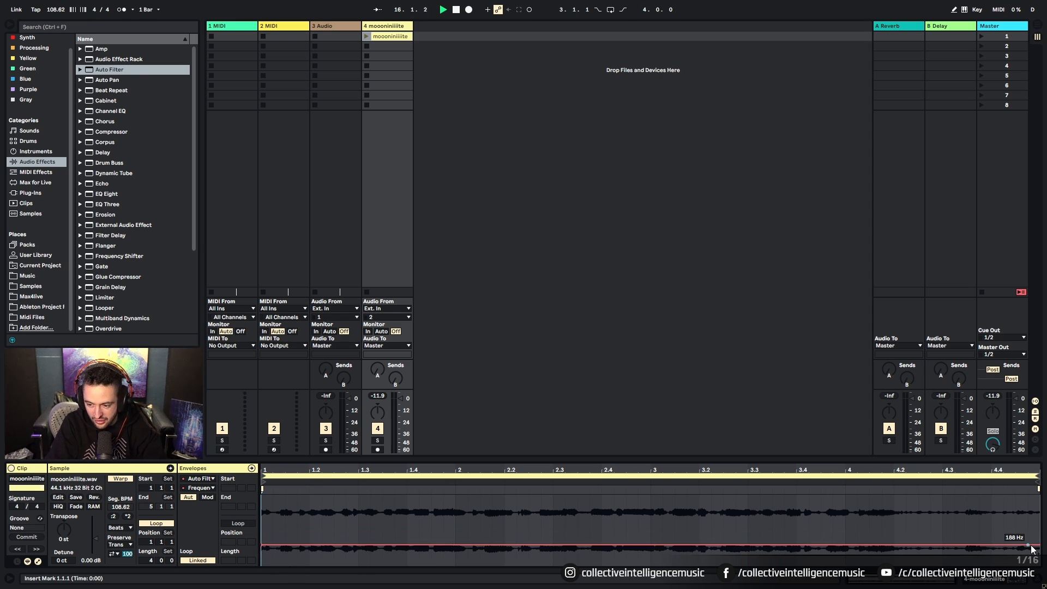
{"action": "left_click_drag", "start_coordinate": [1039, 549], "coordinate": [1038, 495]}
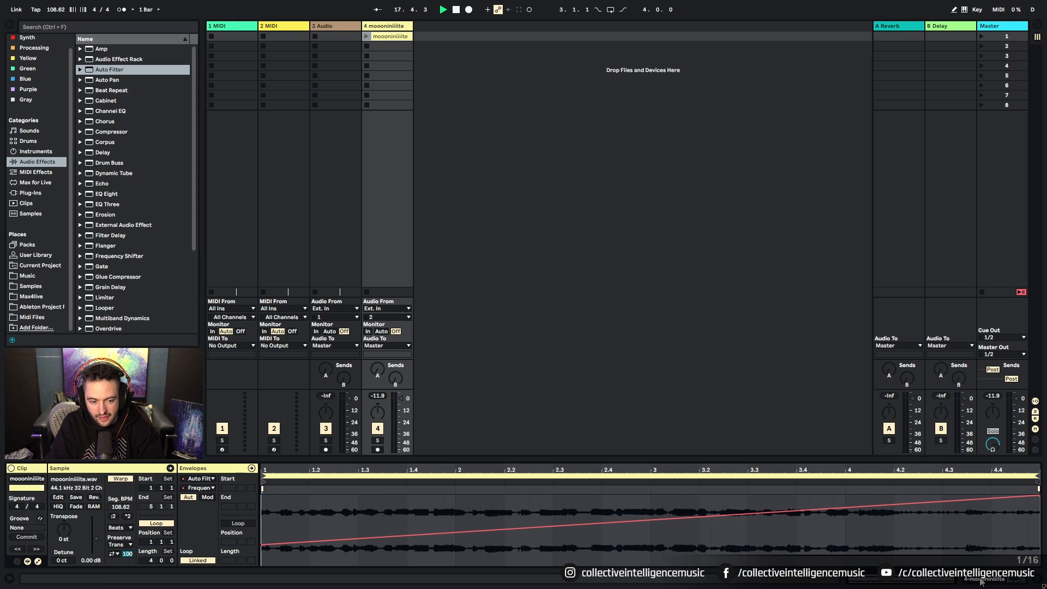
Review the clip envelope's device and parameter choices, choosing Auto Filter and Frequency.
{"action": "left_click", "coordinate": [192, 480]}
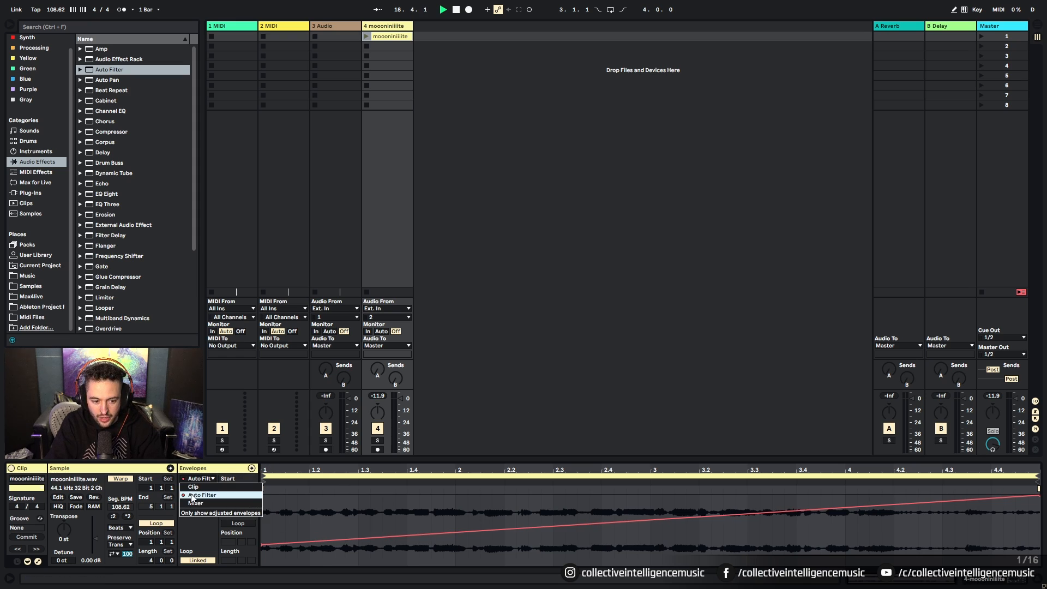
{"action": "left_click", "coordinate": [193, 495]}
{"action": "left_click", "coordinate": [198, 488]}
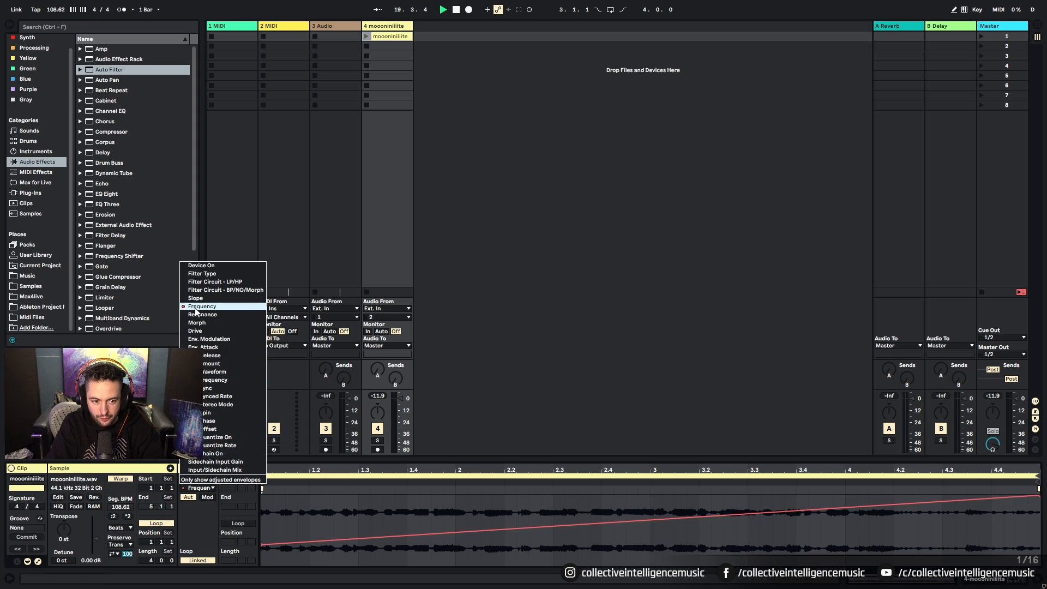
{"action": "left_click", "coordinate": [213, 310]}
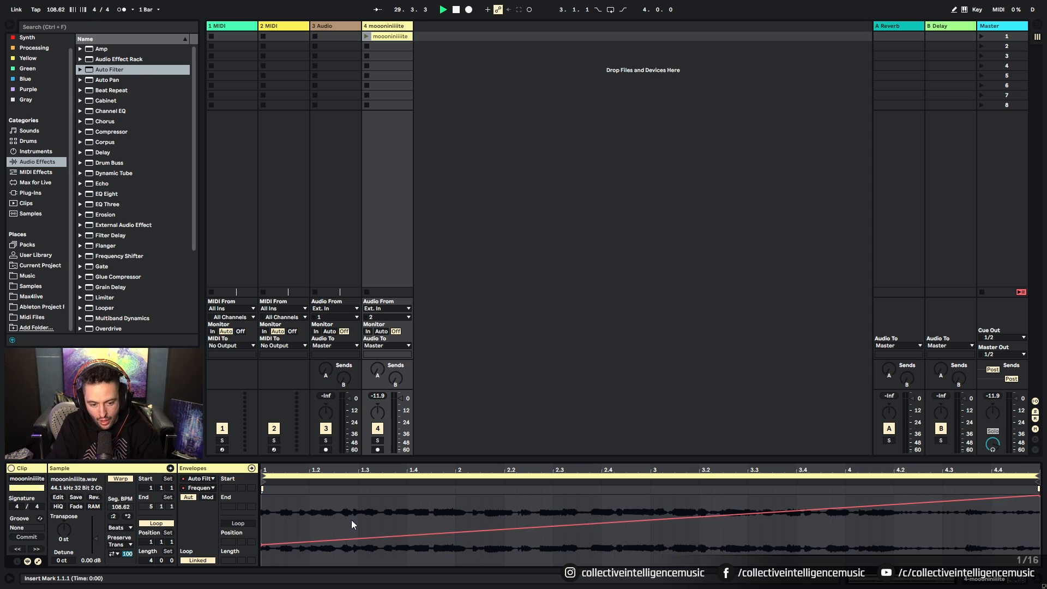
Play the track 4 clip and examine how the Auto Filter's frequency follows the automation ramp.
{"action": "mouse_move", "coordinate": [262, 544]}
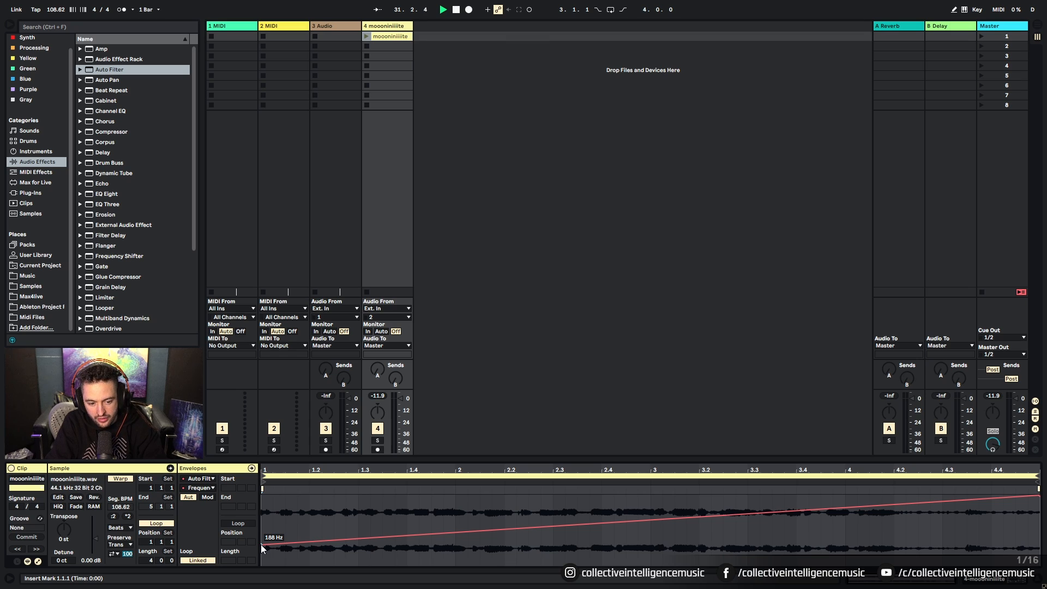
{"action": "mouse_move", "coordinate": [1040, 500]}
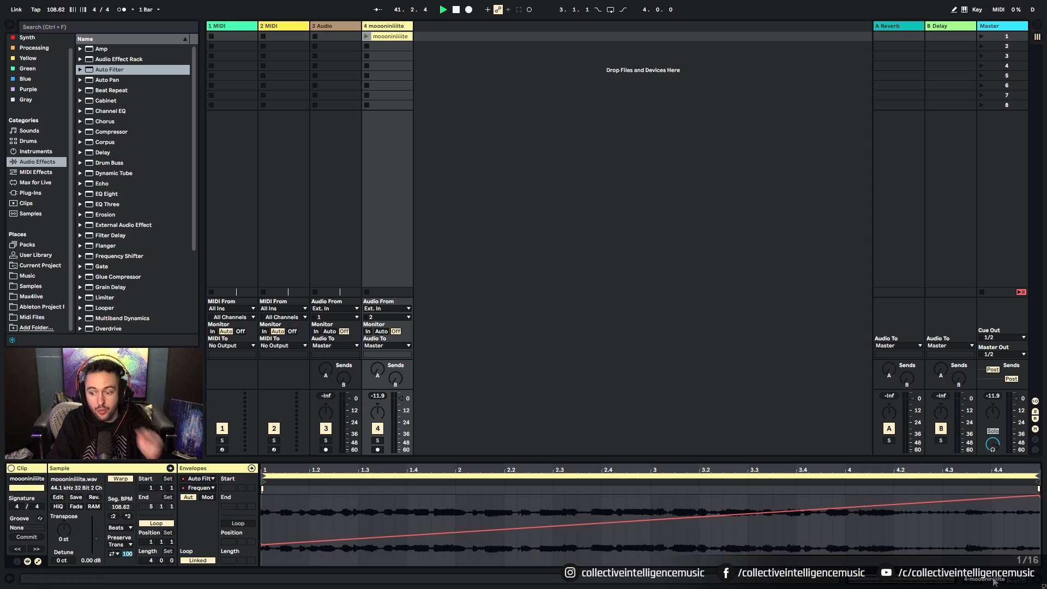
{"action": "left_click", "coordinate": [366, 36]}
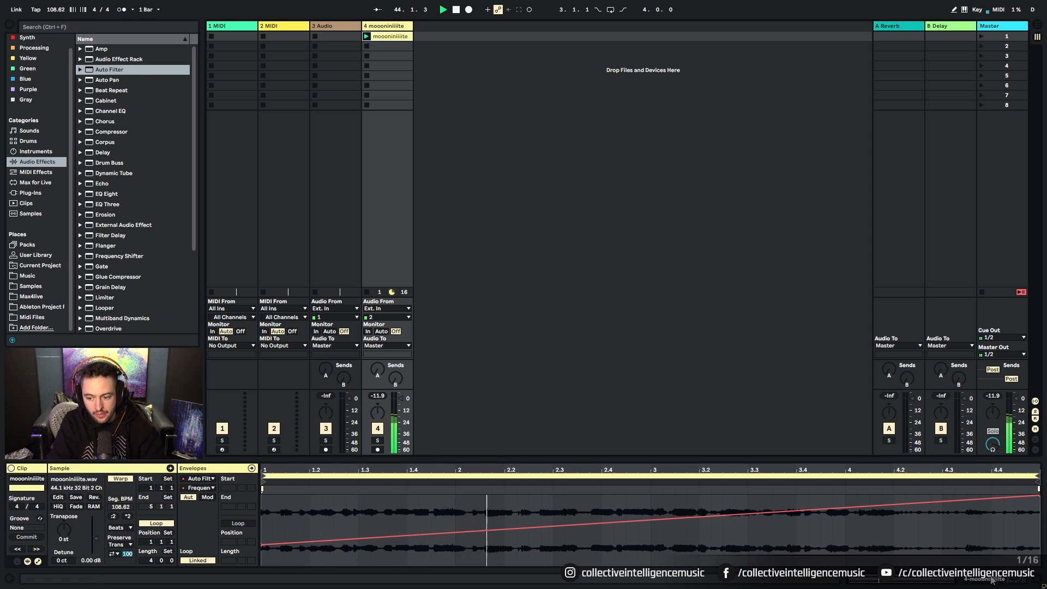
{"action": "key", "text": "shift+Tab"}
{"action": "left_click_drag", "start_coordinate": [107, 525], "coordinate": [116, 530]}
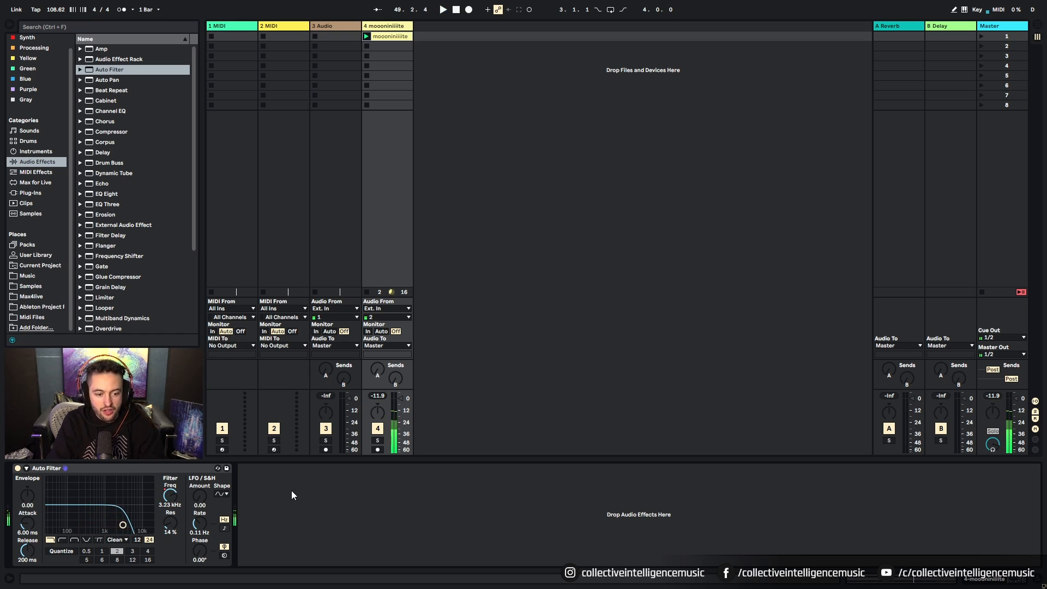
Clear all envelopes from the track 4 clip in Session View.
{"action": "key", "text": "Tab"}
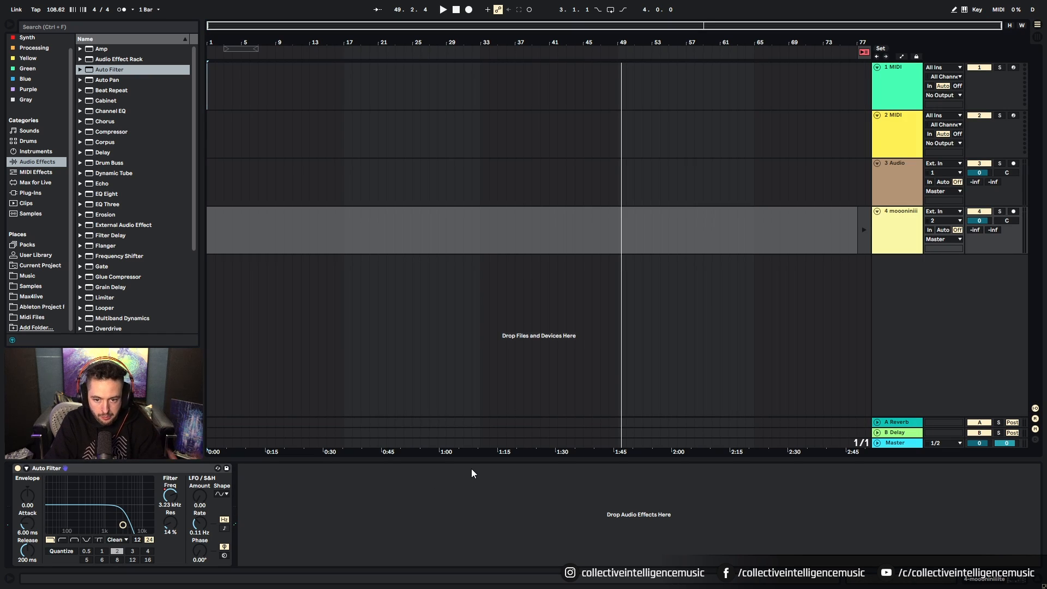
{"action": "key", "text": "Tab"}
{"action": "key", "text": "shift+Tab"}
{"action": "right_click", "coordinate": [513, 510]}
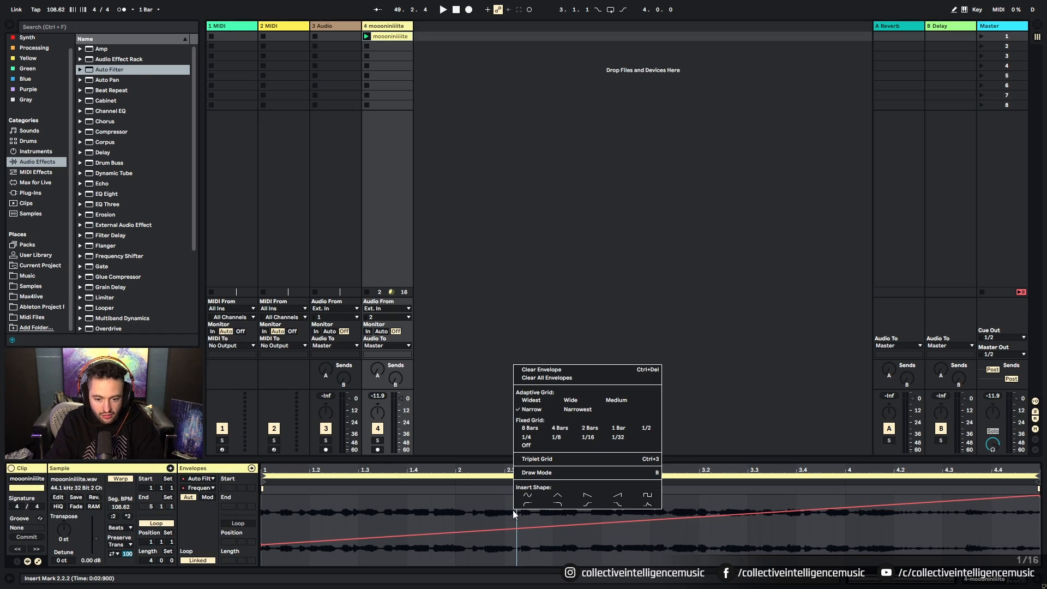
{"action": "left_click", "coordinate": [546, 378]}
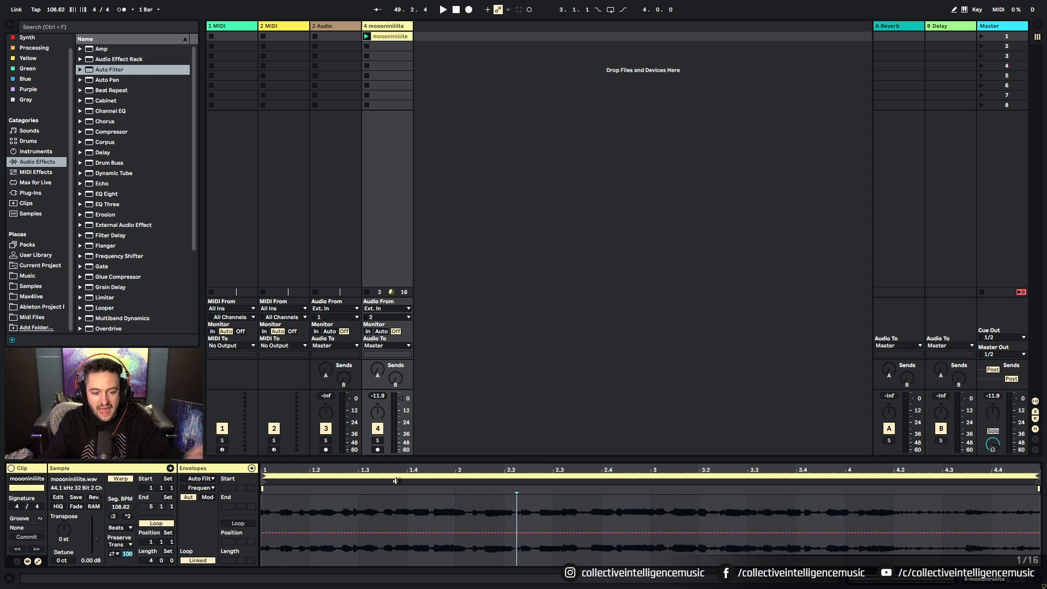
Shape a frequency modulation envelope with breakpoints at bars 2, 3 and 4, raising bar 2 to 50% and lowering bar 4 to the minimum.
{"action": "left_click", "coordinate": [206, 498]}
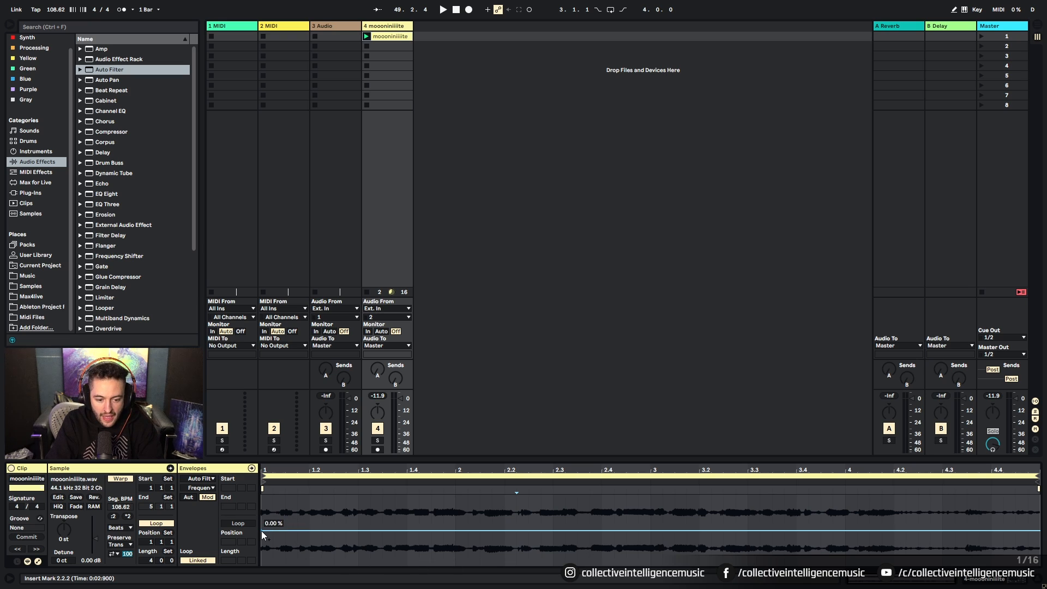
{"action": "left_click", "coordinate": [455, 530]}
{"action": "left_click", "coordinate": [650, 530]}
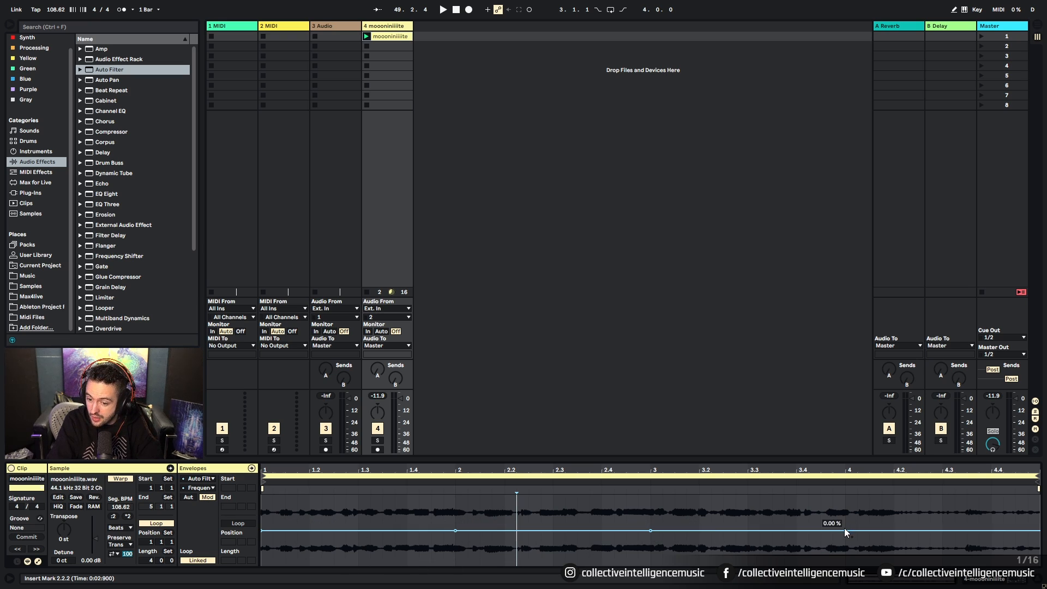
{"action": "left_click", "coordinate": [845, 531]}
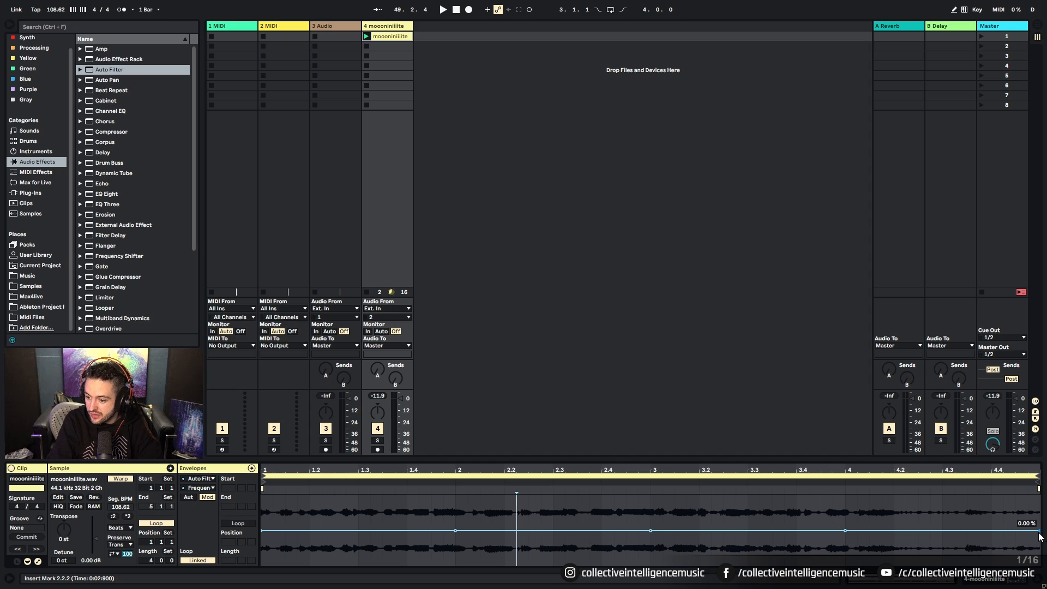
{"action": "left_click_drag", "start_coordinate": [455, 531], "coordinate": [455, 498]}
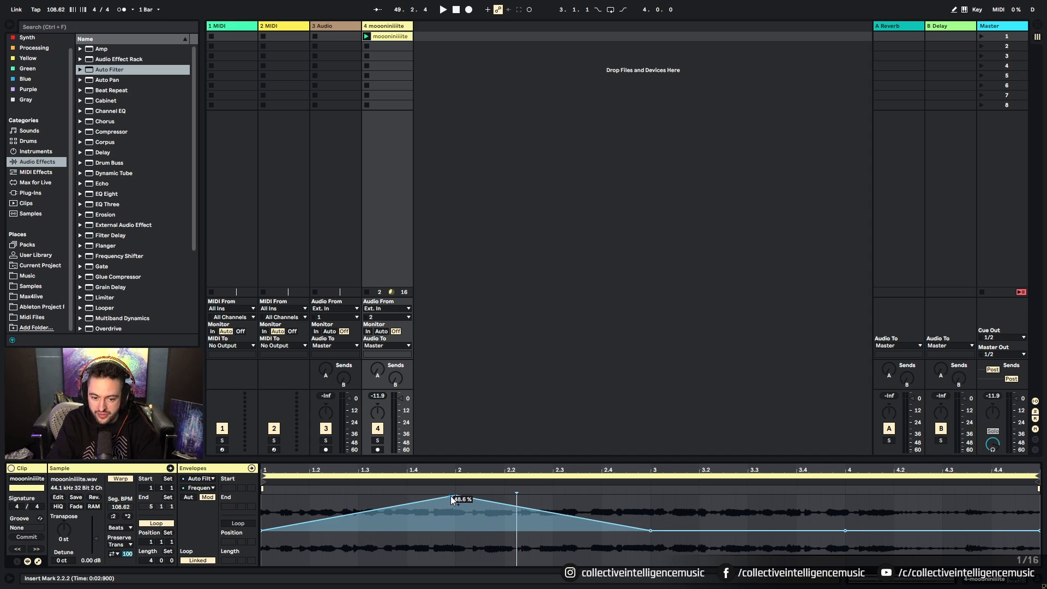
{"action": "left_click_drag", "start_coordinate": [845, 532], "coordinate": [850, 564]}
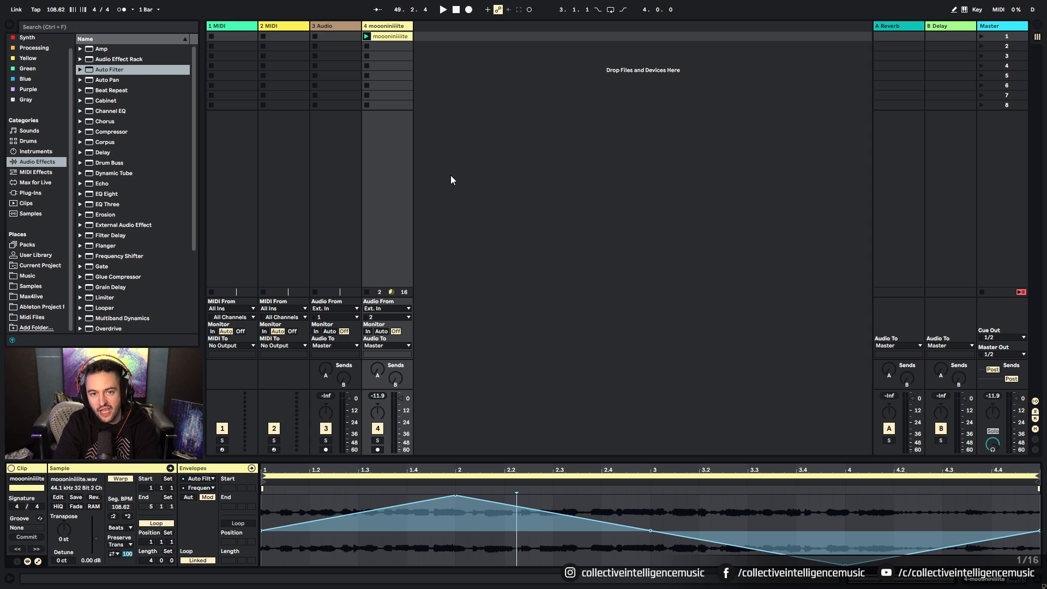
Inspect the modulation breakpoints, then play the clip and examine the Auto Filter's response to the modulation.
{"action": "mouse_move", "coordinate": [263, 531]}
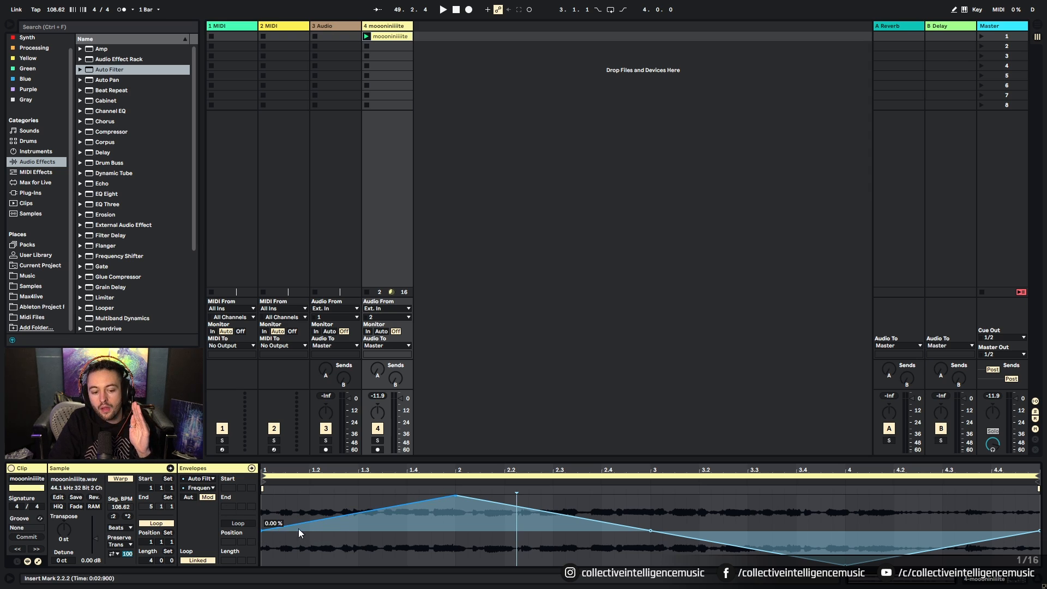
{"action": "mouse_move", "coordinate": [457, 499]}
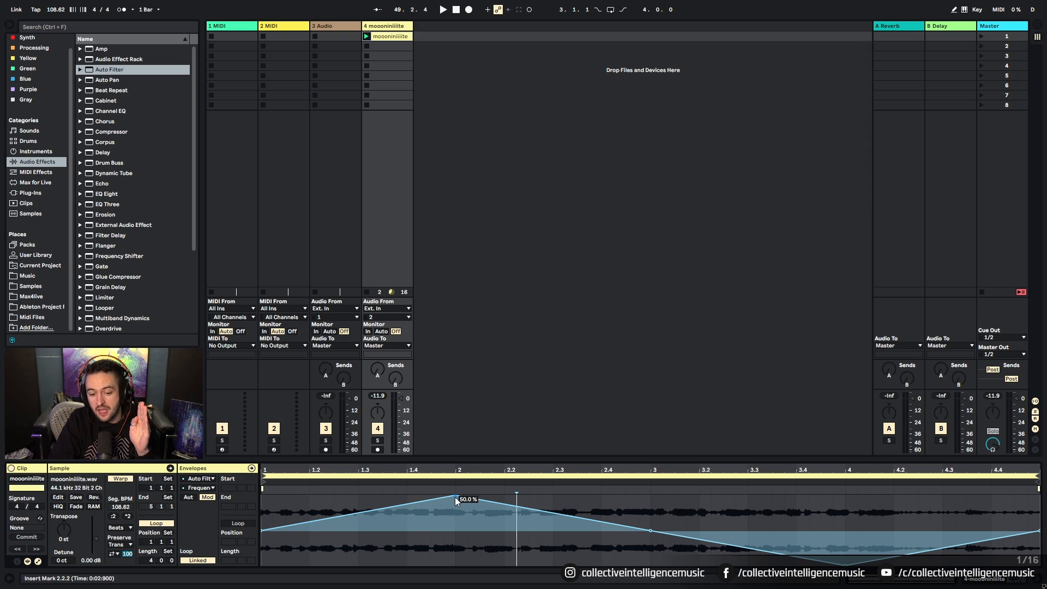
{"action": "mouse_move", "coordinate": [845, 567]}
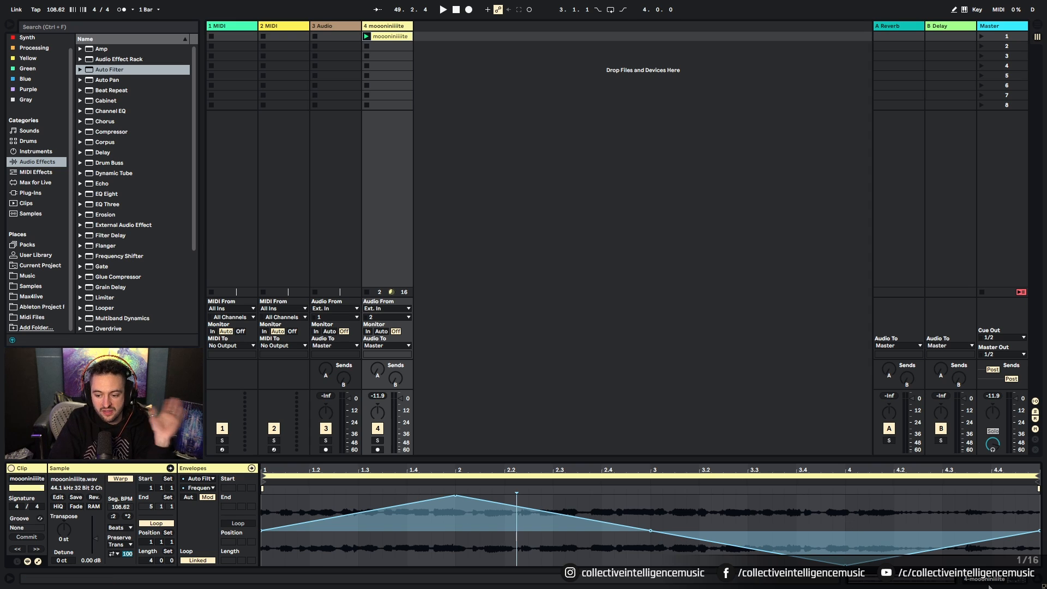
{"action": "key", "text": "space"}
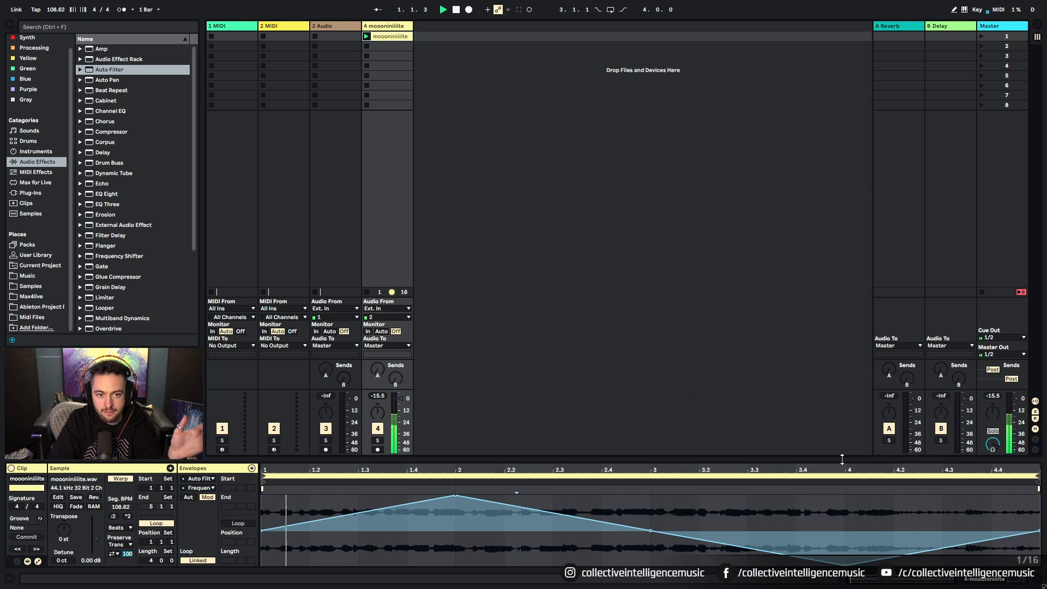
{"action": "left_click", "coordinate": [967, 580]}
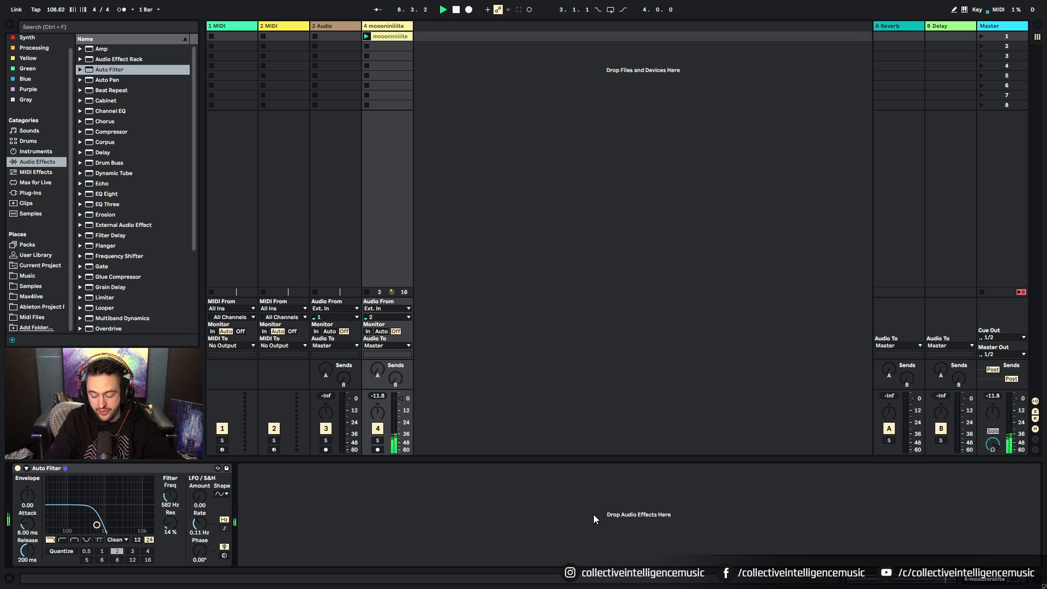
Stop the track 4 clip and raise the Auto Filter's base frequency to about 1.5 kHz.
{"action": "left_click", "coordinate": [369, 294]}
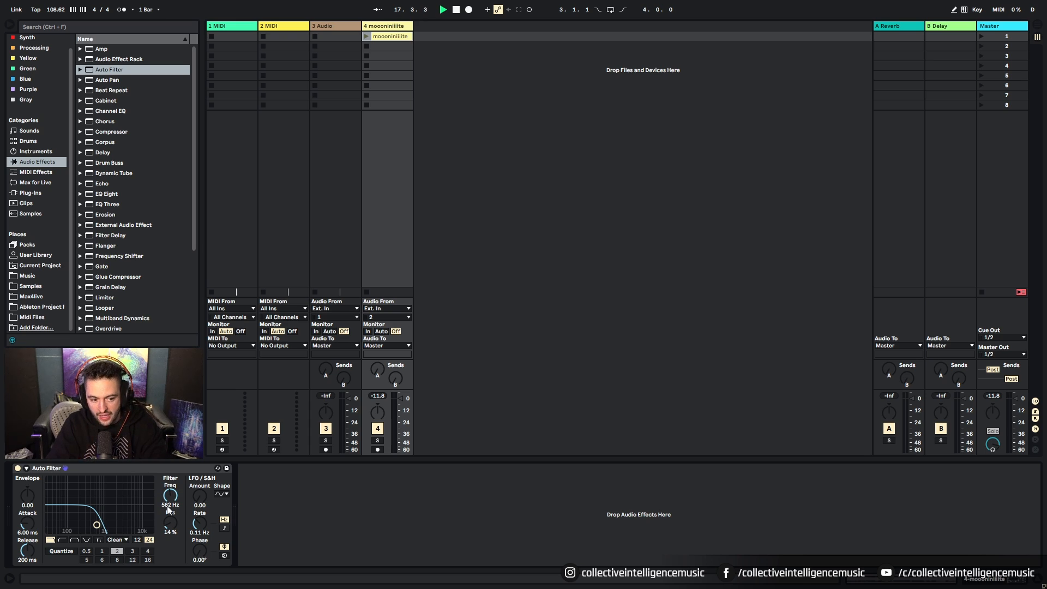
{"action": "mouse_move", "coordinate": [170, 499]}
{"action": "left_mouse_down"}
{"action": "mouse_move", "coordinate": [169, 476]}
{"action": "mouse_move", "coordinate": [169, 511]}
{"action": "mouse_move", "coordinate": [169, 486]}
{"action": "left_mouse_up"}
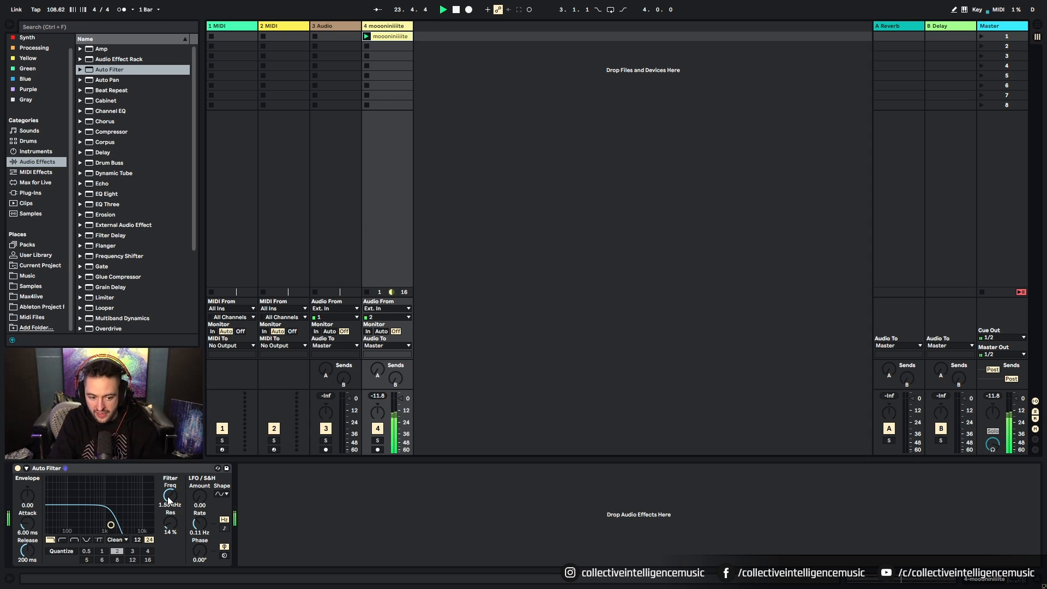
Lower the Auto Filter's base frequency to 26.0 Hz while auditioning the modulated track 4 clip.
{"action": "left_click_drag", "start_coordinate": [168, 499], "coordinate": [169, 522]}
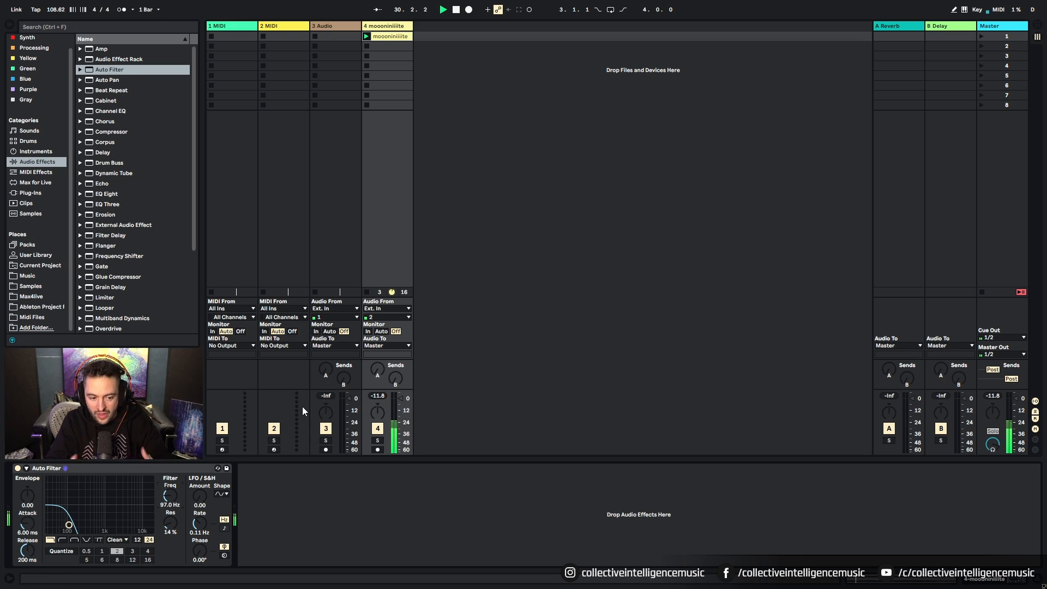
{"action": "left_click_drag", "start_coordinate": [171, 496], "coordinate": [171, 481]}
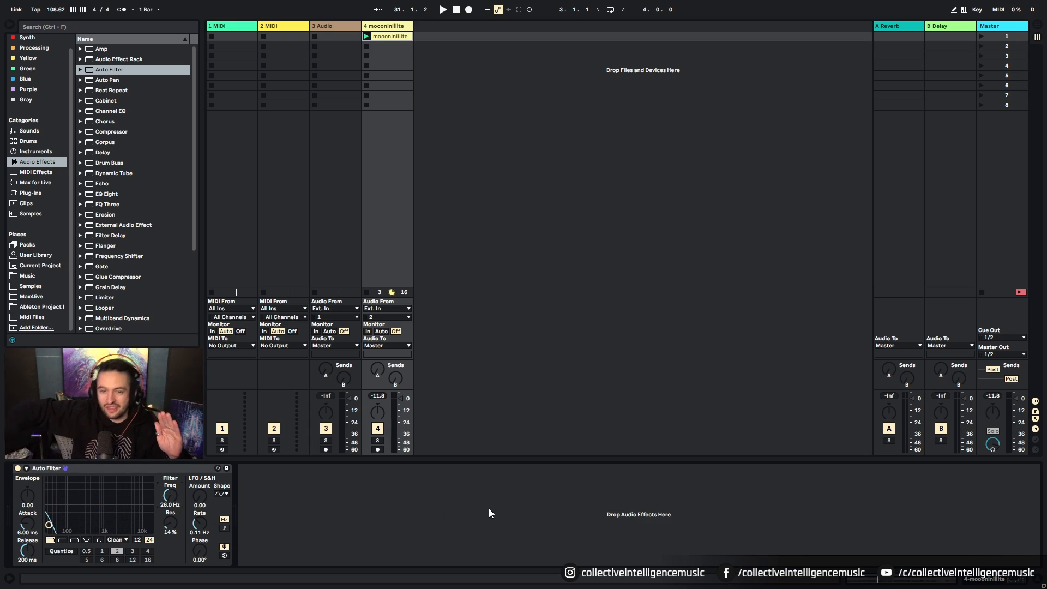
{"action": "key", "text": "space"}
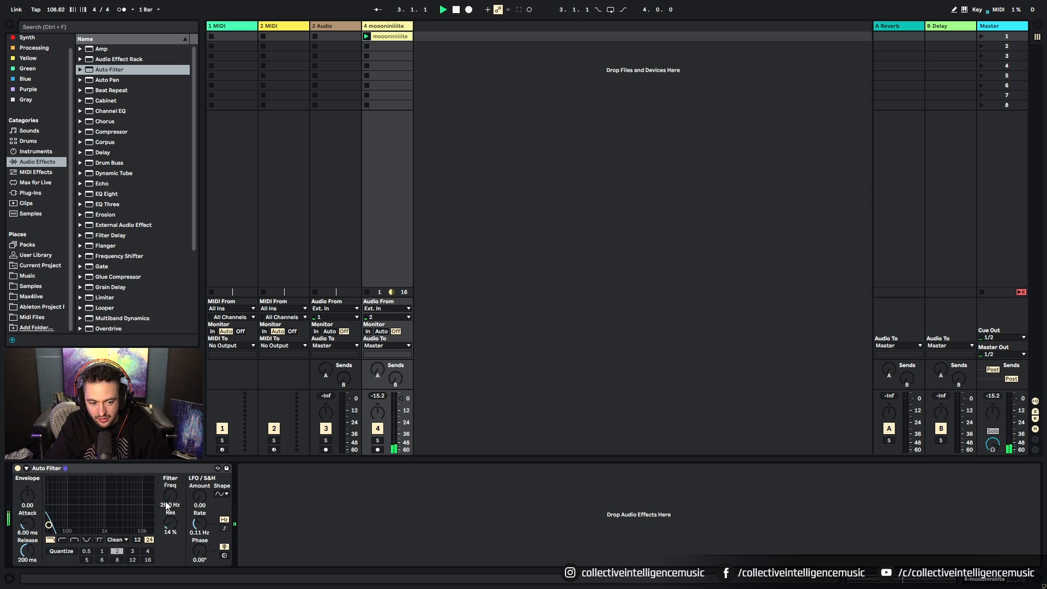
{"action": "left_click_drag", "start_coordinate": [166, 506], "coordinate": [198, 563]}
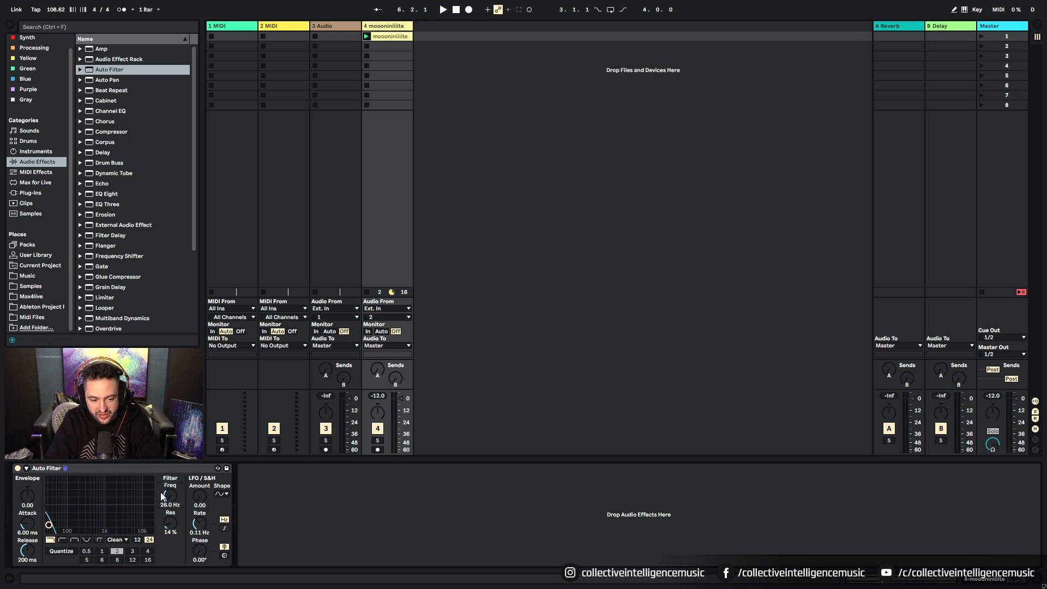
Reshape the clip's frequency modulation into a zigzag with peaks at 1.3 and 2.3 and troughs at 2 and 3, and duplicate it across bars 3 and 4.
{"action": "key", "text": "shift+Tab"}
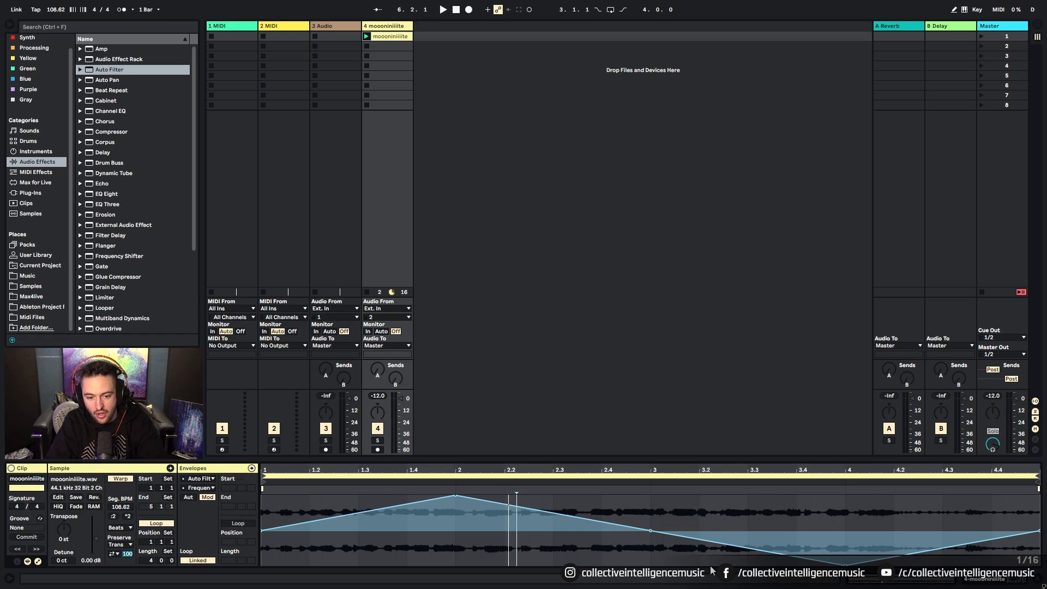
{"action": "left_click_drag", "start_coordinate": [456, 495], "coordinate": [358, 495]}
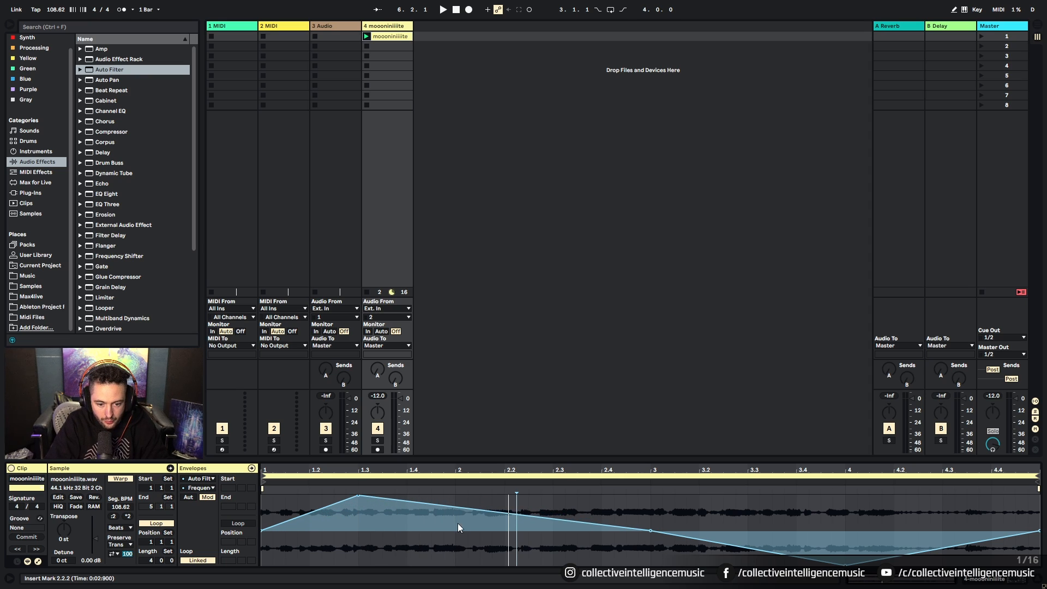
{"action": "left_click_drag", "start_coordinate": [460, 508], "coordinate": [455, 564]}
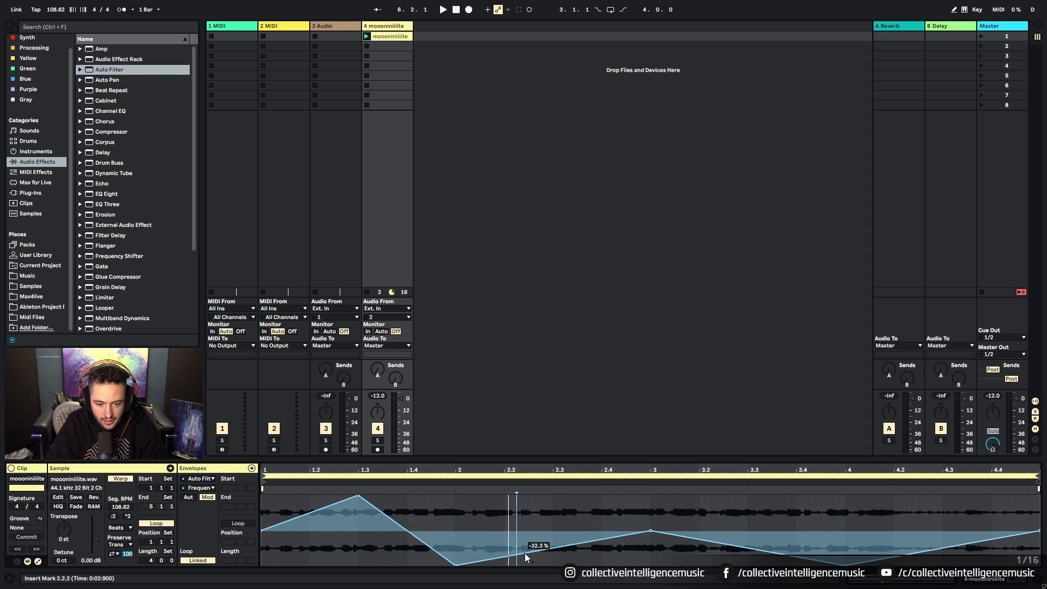
{"action": "left_click_drag", "start_coordinate": [540, 554], "coordinate": [548, 495]}
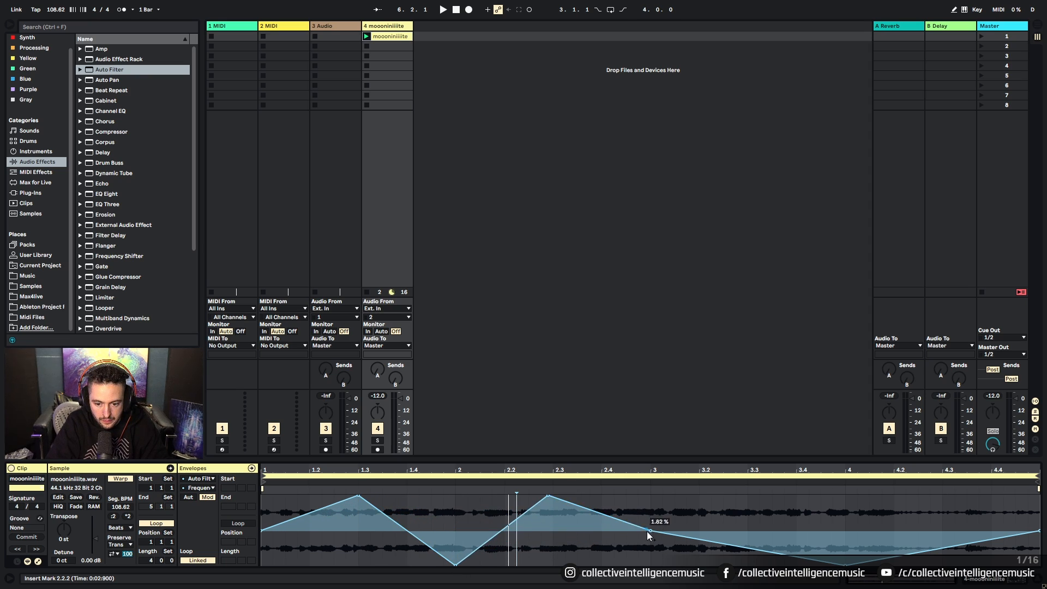
{"action": "left_click_drag", "start_coordinate": [650, 531], "coordinate": [649, 565]}
{"action": "left_click_drag", "start_coordinate": [650, 528], "coordinate": [260, 529]}
{"action": "key", "text": "ctrl+d"}
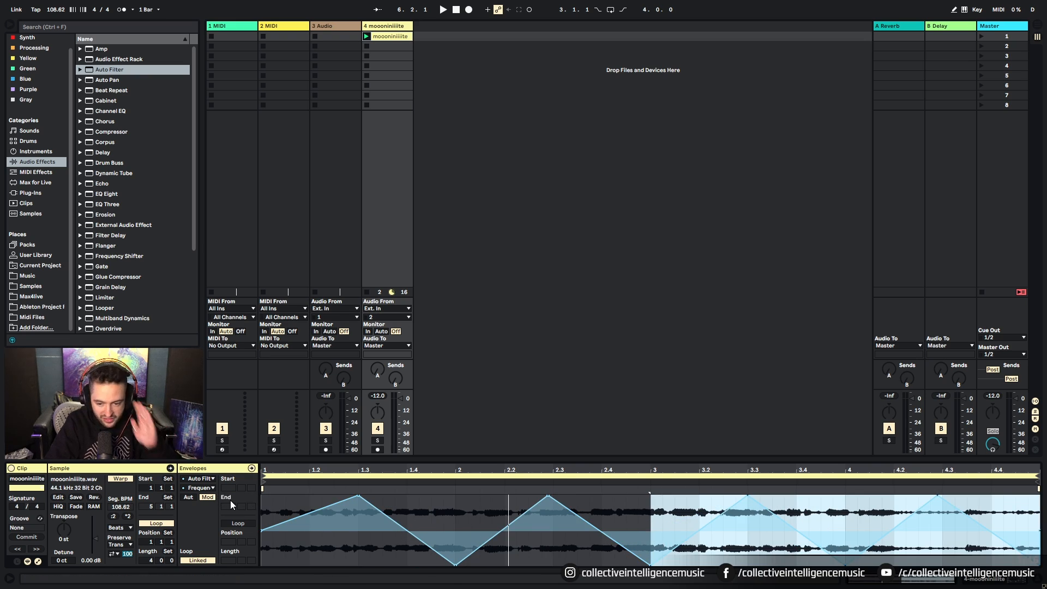
Draw a frequency automation ramp from minimum at the clip's start to maximum at its end, and play the clip while watching the Auto Filter.
{"action": "left_click", "coordinate": [188, 497]}
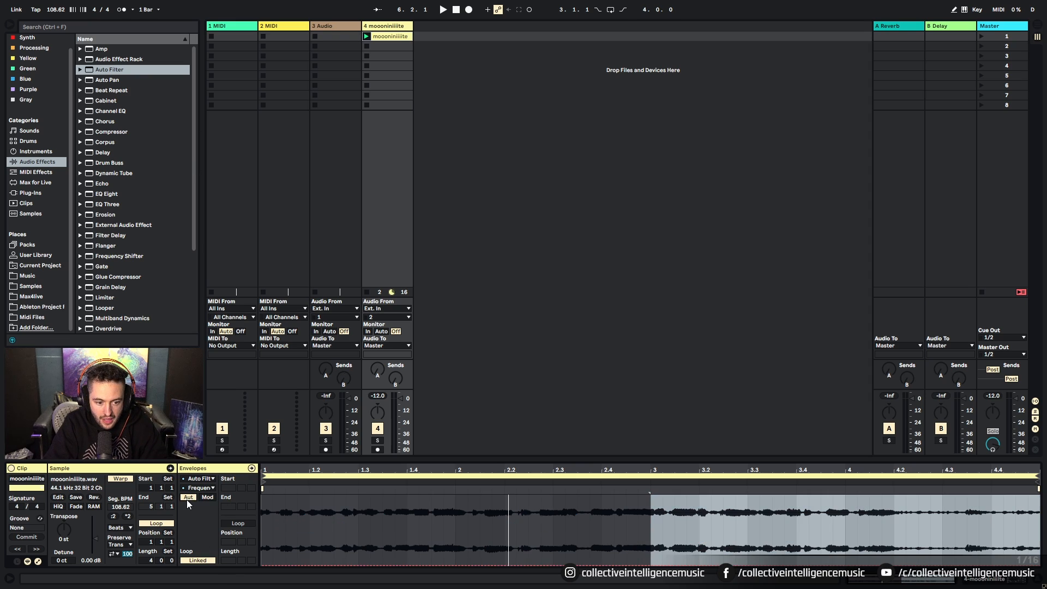
{"action": "left_click", "coordinate": [262, 565]}
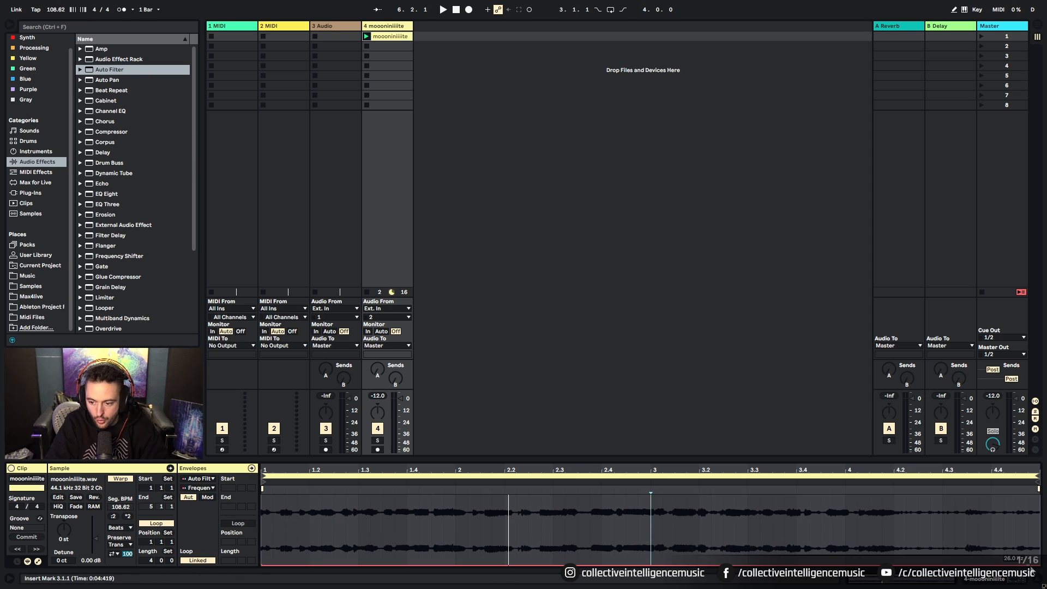
{"action": "left_click_drag", "start_coordinate": [1039, 565], "coordinate": [1039, 495]}
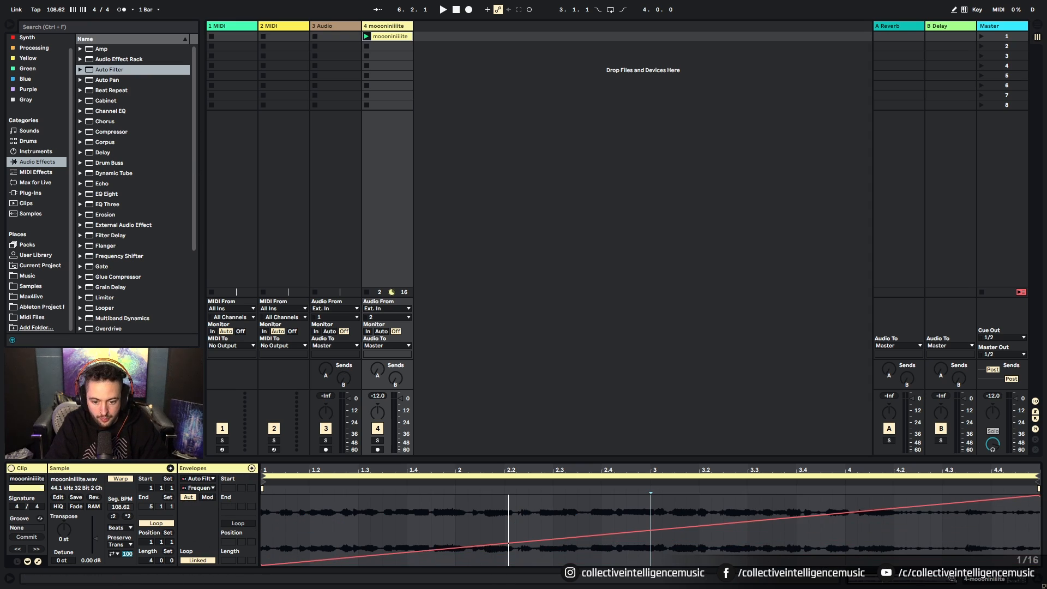
{"action": "left_click", "coordinate": [986, 581]}
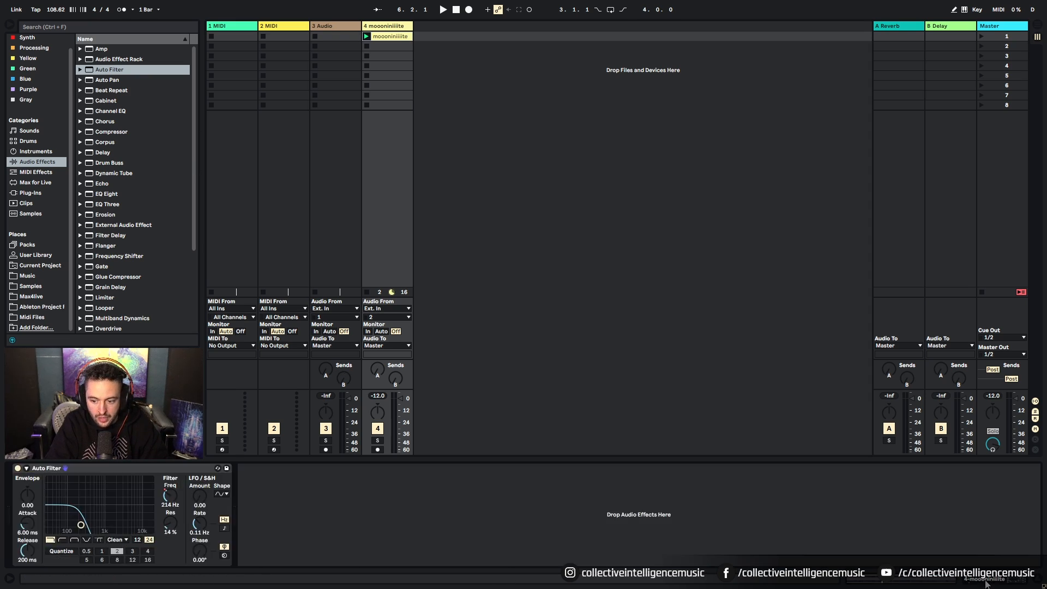
{"action": "left_click", "coordinate": [366, 36]}
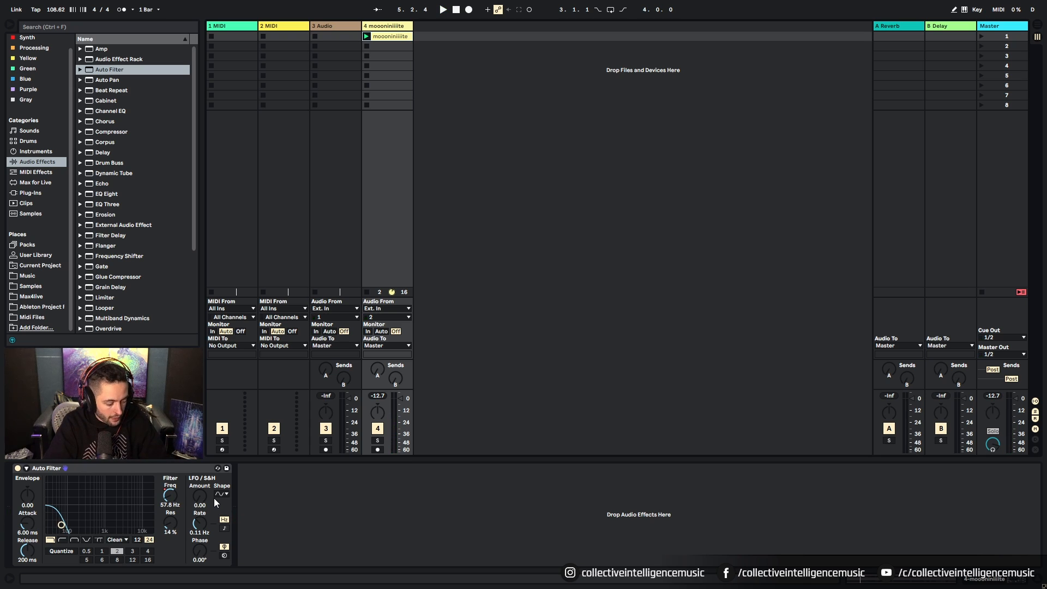
Place the track 4 Session clip in the Arrangement at bar 17 and open its clip envelopes.
{"action": "key", "text": "Tab"}
{"action": "left_click_drag", "start_coordinate": [385, 35], "coordinate": [352, 233]}
{"action": "left_click", "coordinate": [900, 580]}
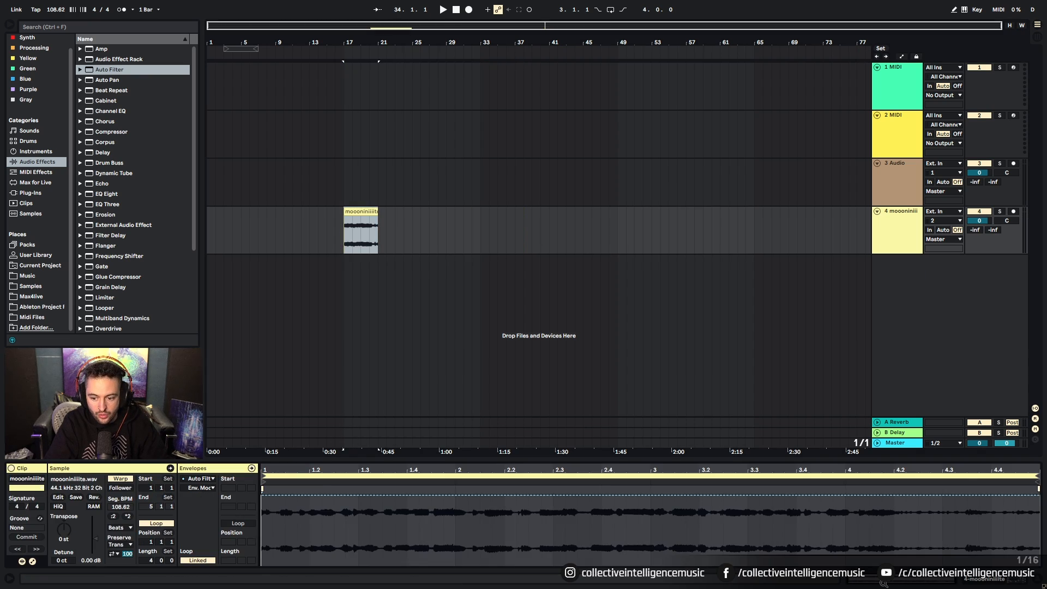
{"action": "left_click", "coordinate": [197, 490]}
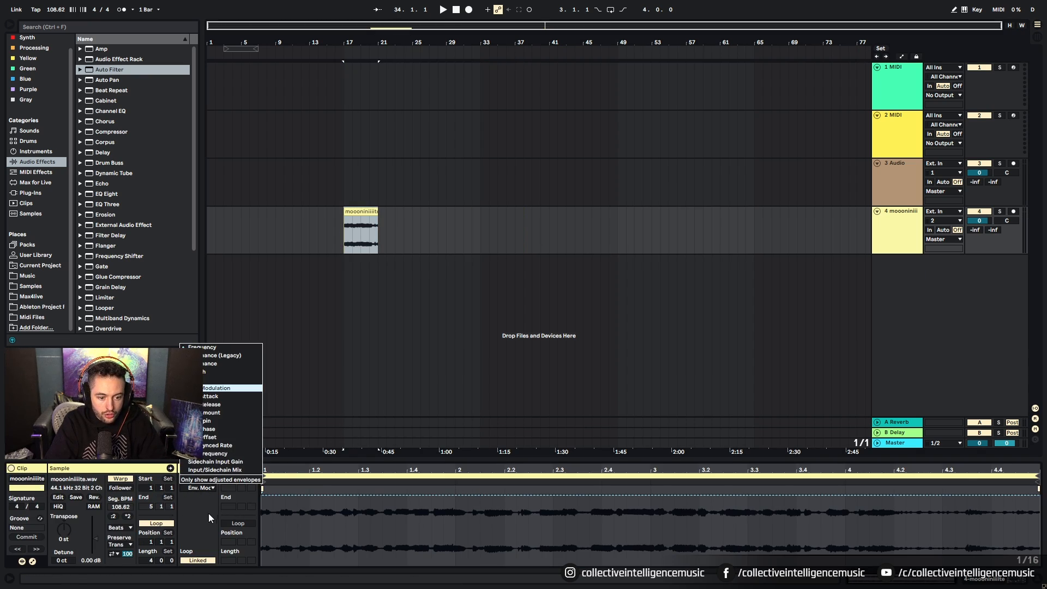
{"action": "left_click", "coordinate": [208, 513]}
{"action": "left_click", "coordinate": [196, 480]}
{"action": "left_click", "coordinate": [205, 497]}
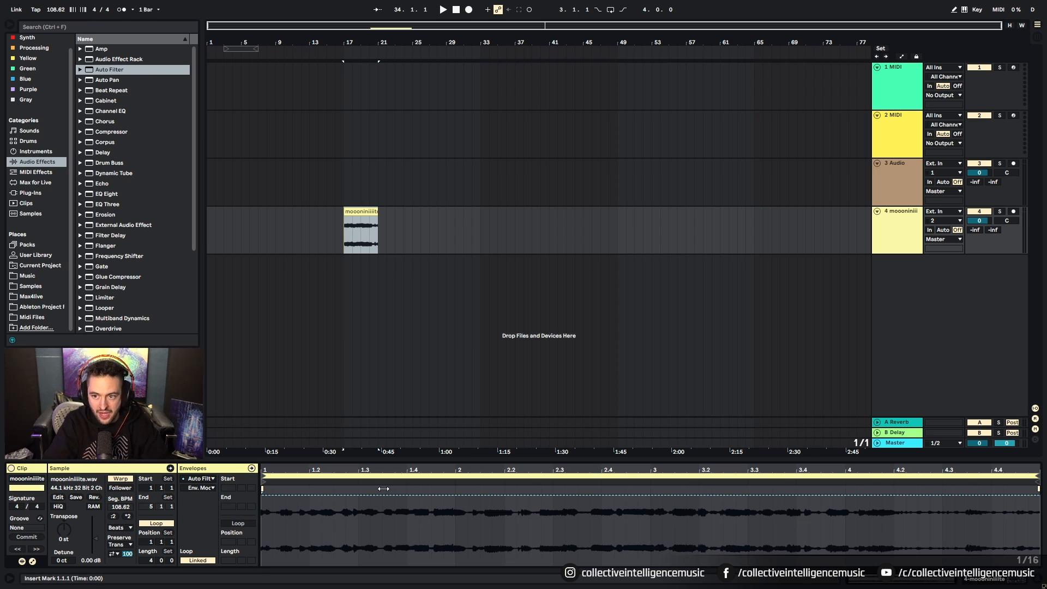
Show the Arrangement automation over the track 4 clip and display the clip's Auto Filter Frequency modulation envelope.
{"action": "left_click", "coordinate": [902, 57]}
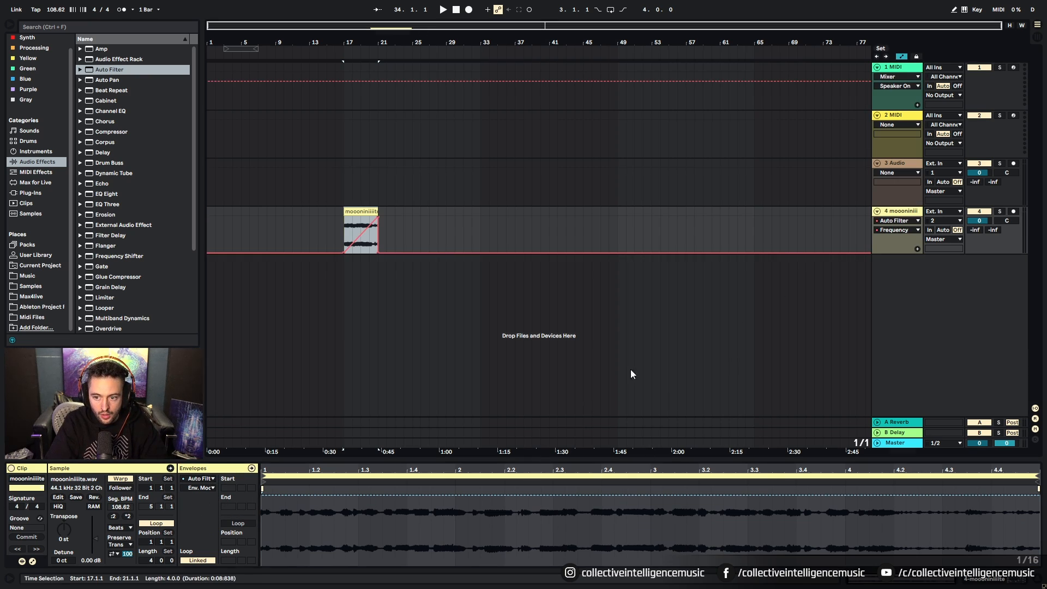
{"action": "left_click_drag", "start_coordinate": [375, 225], "coordinate": [377, 219]}
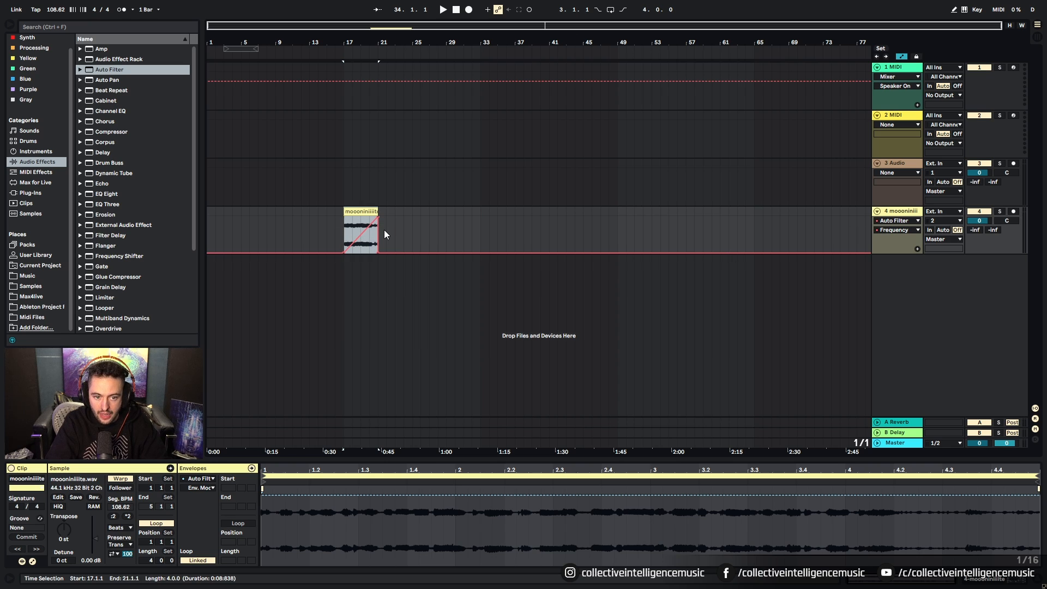
{"action": "left_click", "coordinate": [201, 488]}
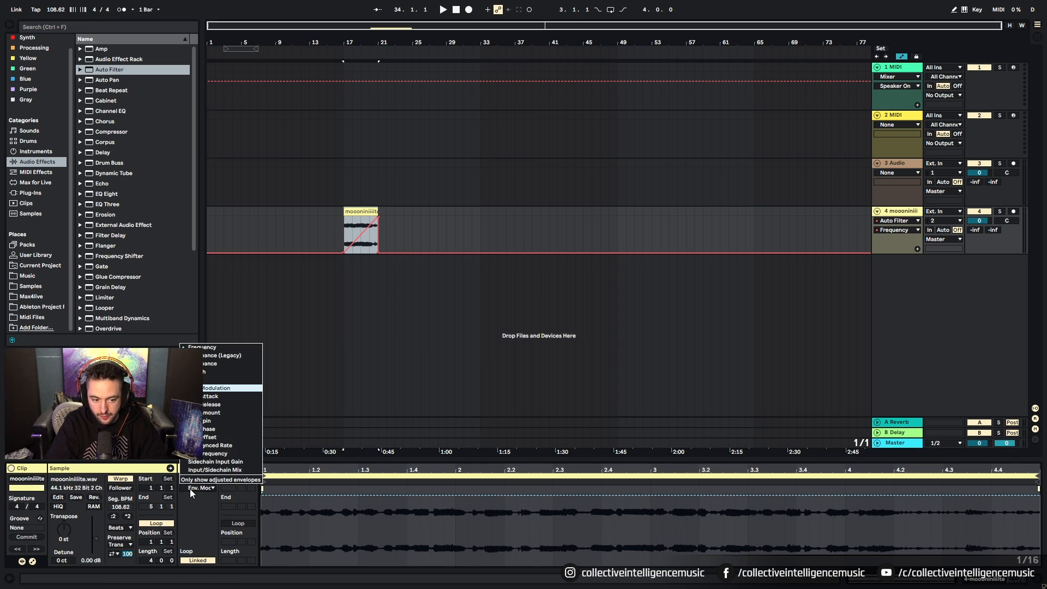
{"action": "left_click", "coordinate": [221, 352]}
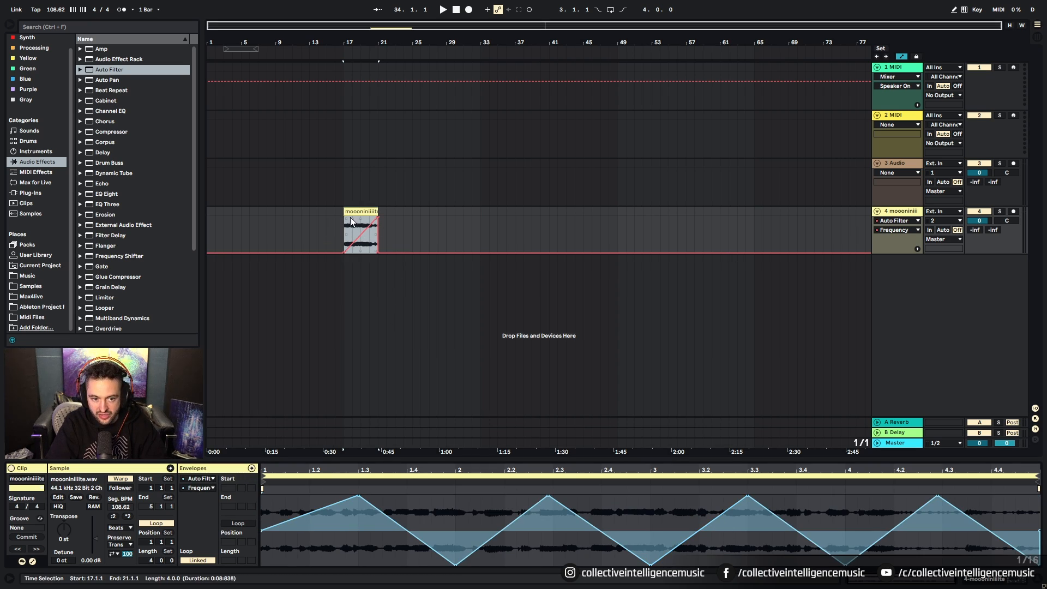